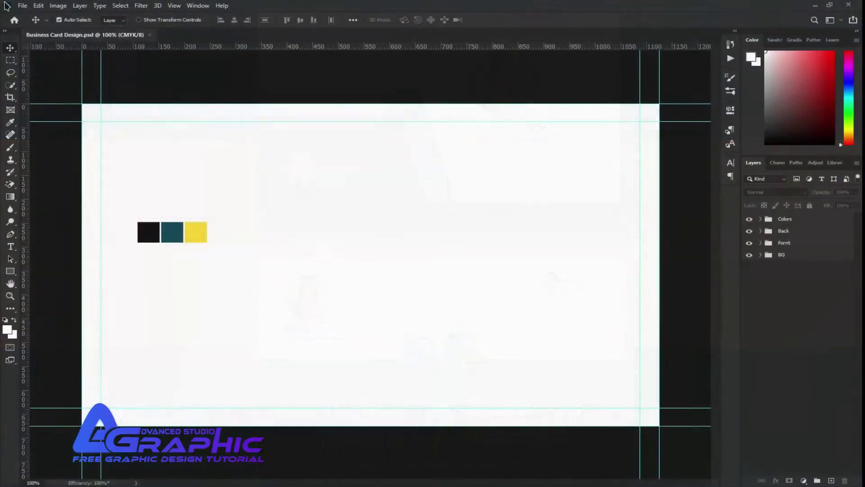
# - Create the 'Business Card Design' document at 3.5 × 2 in, 300 ppi, CMYK
pyautogui.click(22, 6)
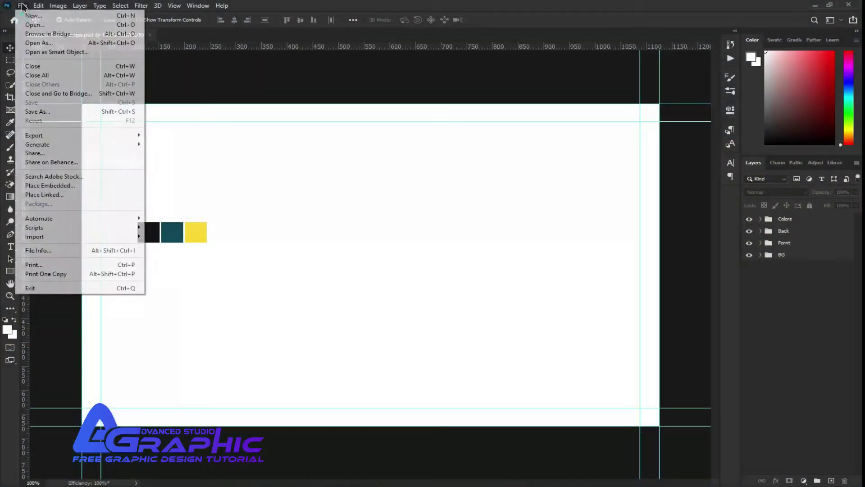
pyautogui.click(40, 15)
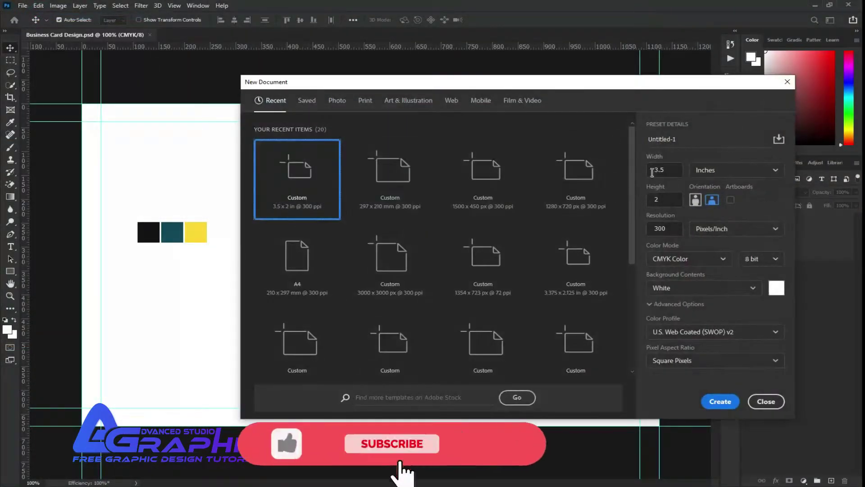
pyautogui.click(685, 140)
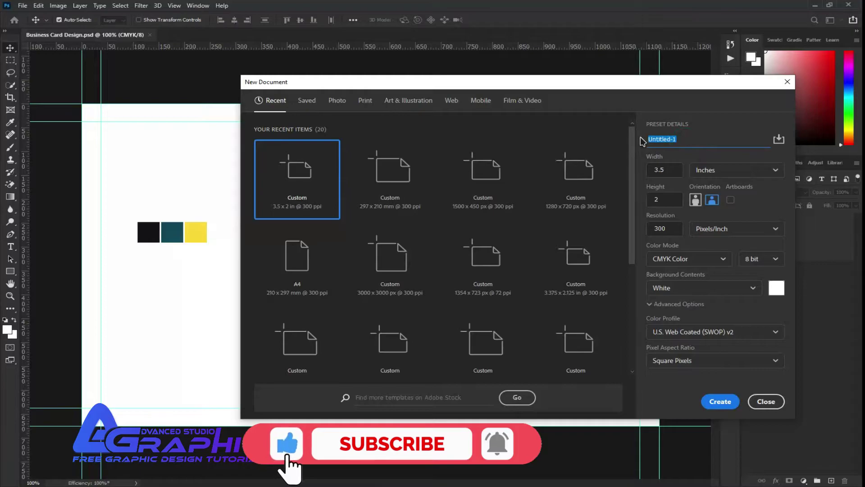
pyautogui.write('Bu')
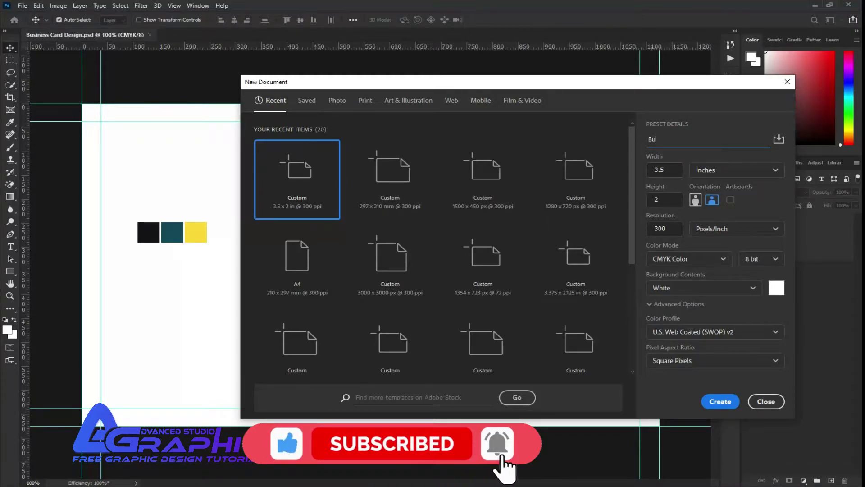
pyautogui.write('siness Card Design')
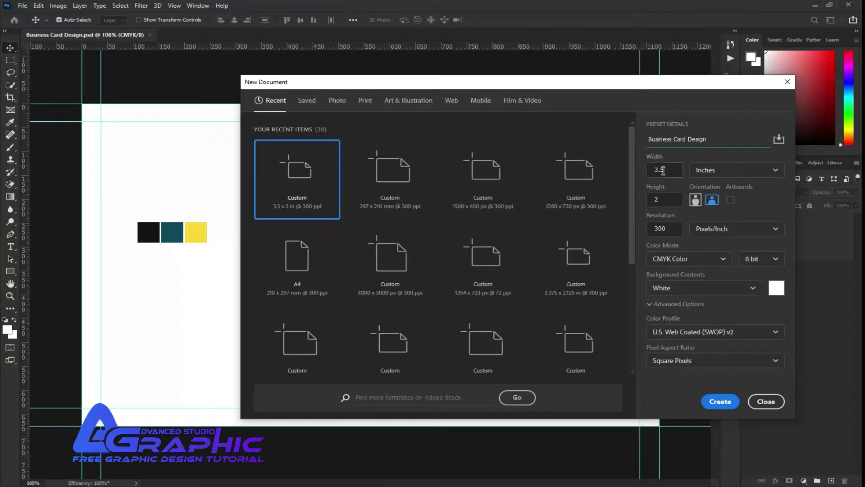
pyautogui.click(664, 169)
pyautogui.click(661, 200)
pyautogui.click(671, 227)
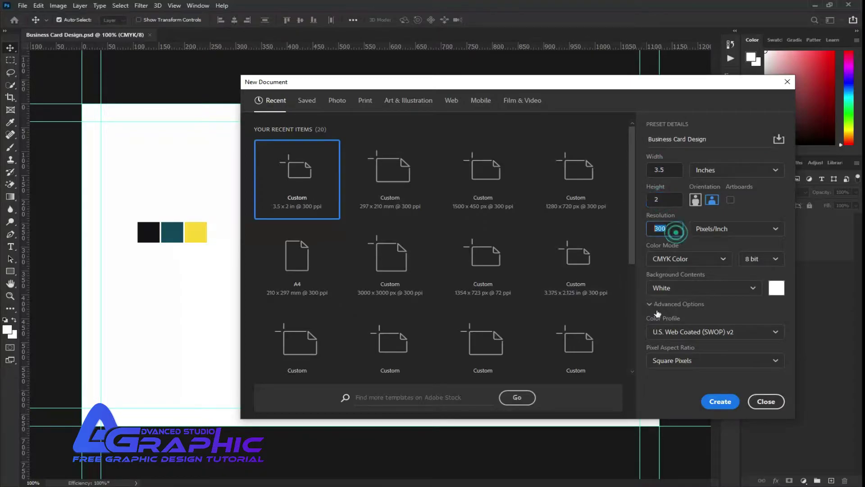
pyautogui.click(766, 401)
pyautogui.click(9, 272)
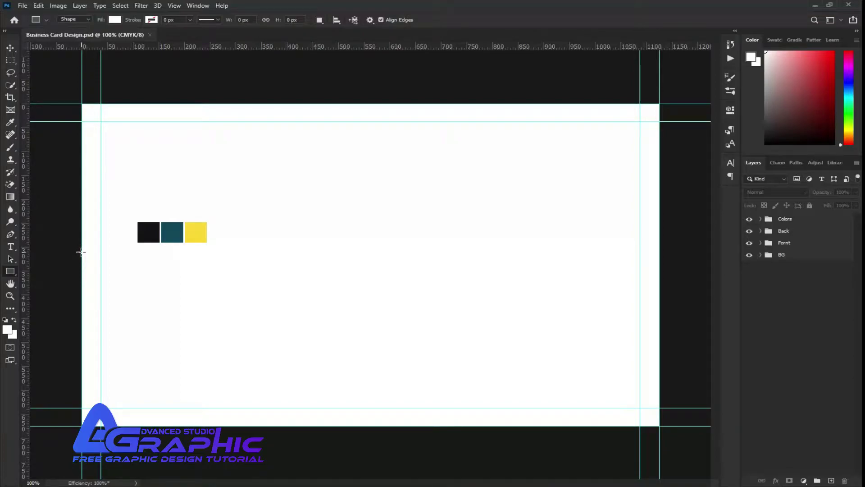
# - Draw a black 579 × 364 px rectangle at X 0, Y 311 px over the lower-left
pyautogui.moveTo(81, 252)
pyautogui.mouseDown()
pyautogui.moveTo(458, 424)
pyautogui.moveTo(379, 425)
pyautogui.mouseUp()
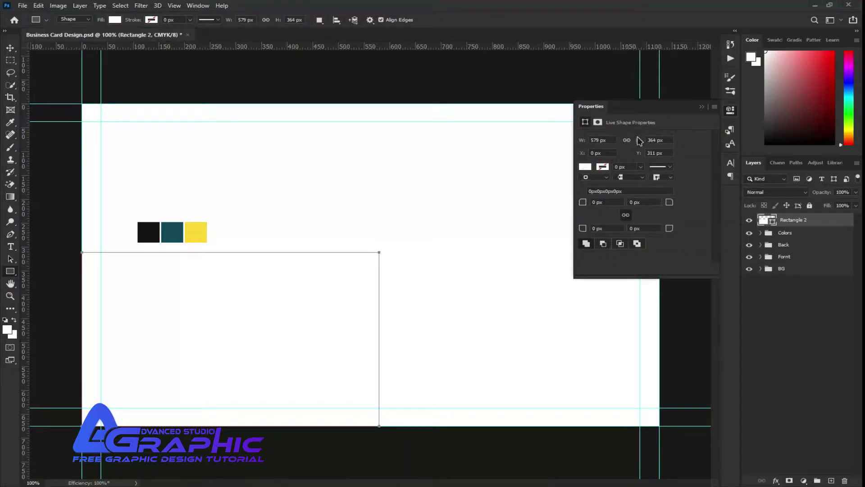
pyautogui.click(585, 166)
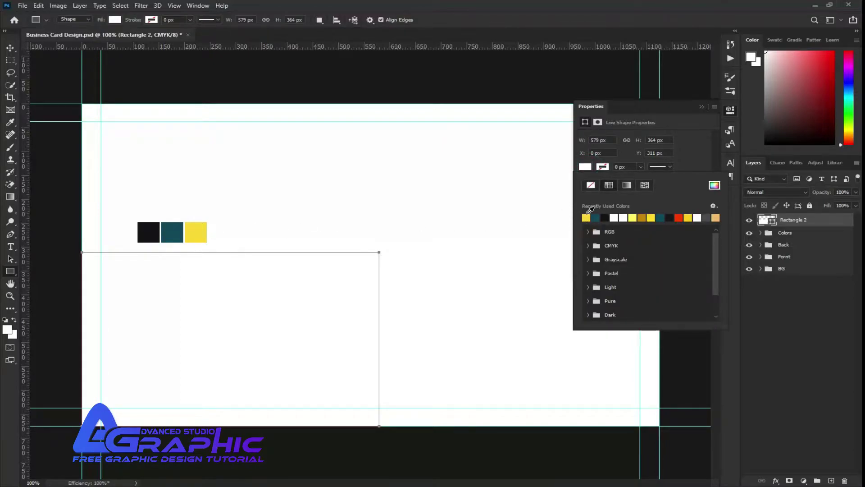
pyautogui.click(596, 218)
pyautogui.press('v')
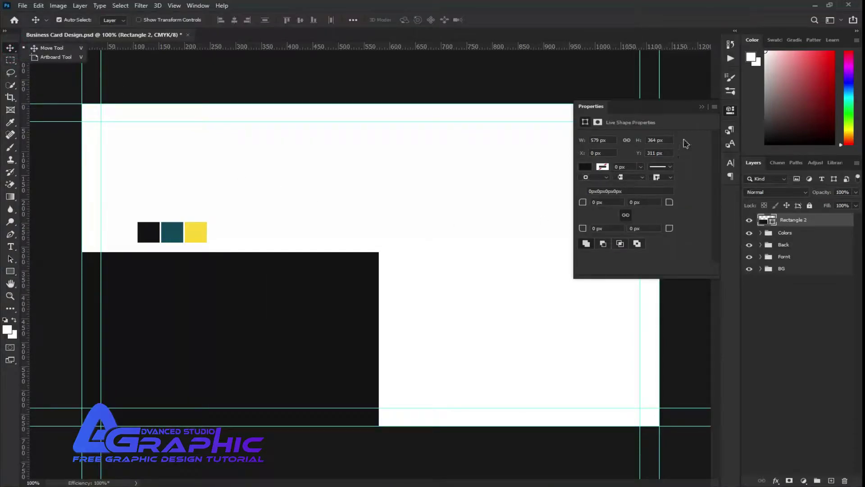
pyautogui.click(701, 106)
pyautogui.click(802, 321)
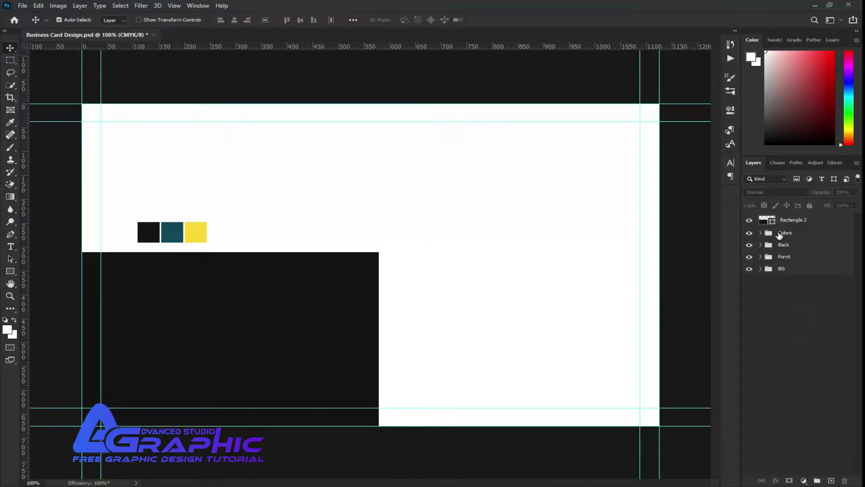
# - Skew Rectangle 2 so its top-right corner leans about 16° inward, forming a trapezoid
pyautogui.rightClick(301, 311)
pyautogui.click(270, 317)
pyautogui.click(285, 319)
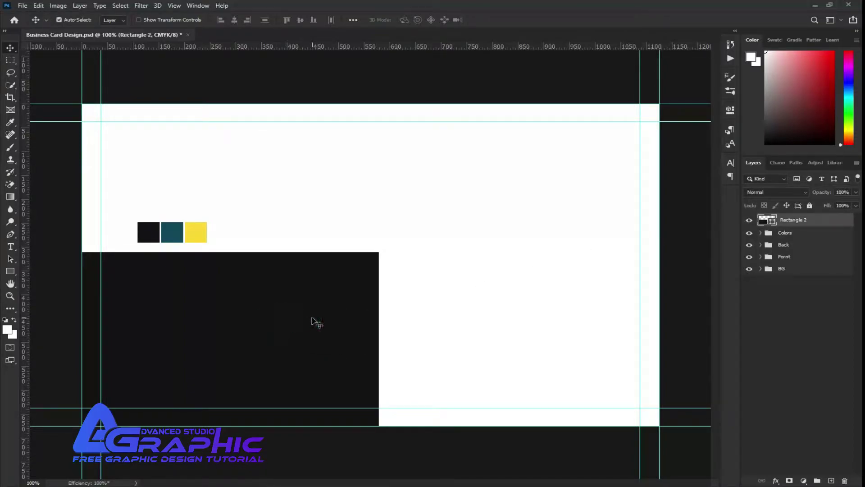
pyautogui.hotkey('ctrl', 't')
pyautogui.rightClick(302, 295)
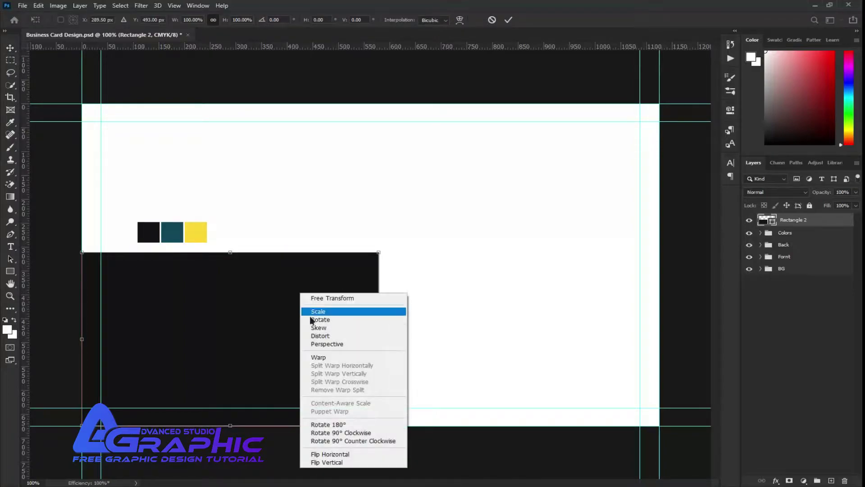
pyautogui.click(318, 336)
pyautogui.moveTo(378, 254); pyautogui.dragTo(315, 257)
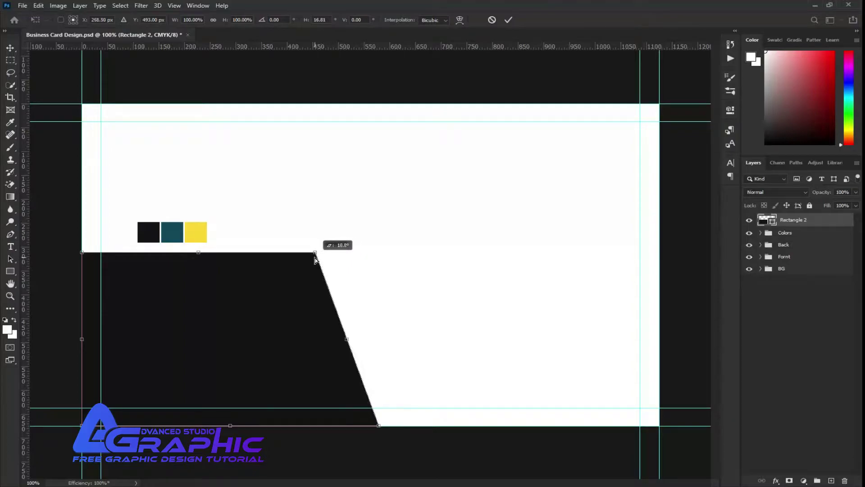
pyautogui.click(507, 22)
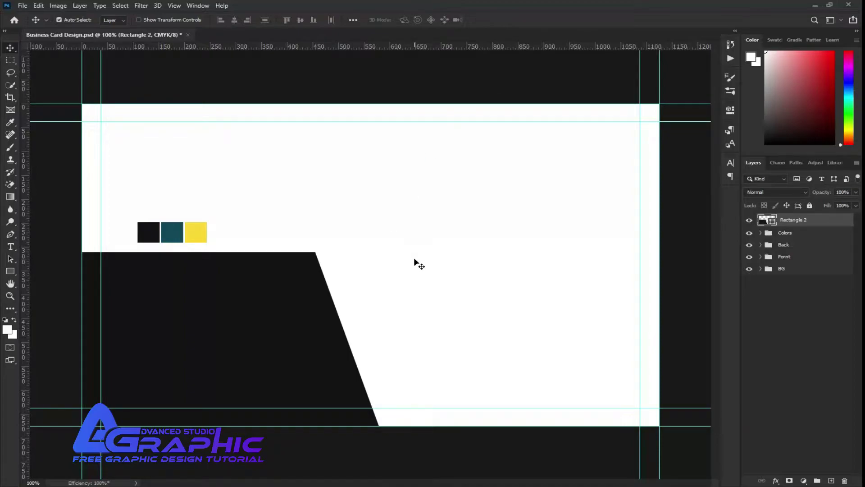
# - Add horizontal guides above the rectangle and along its top edge
pyautogui.click(11, 235)
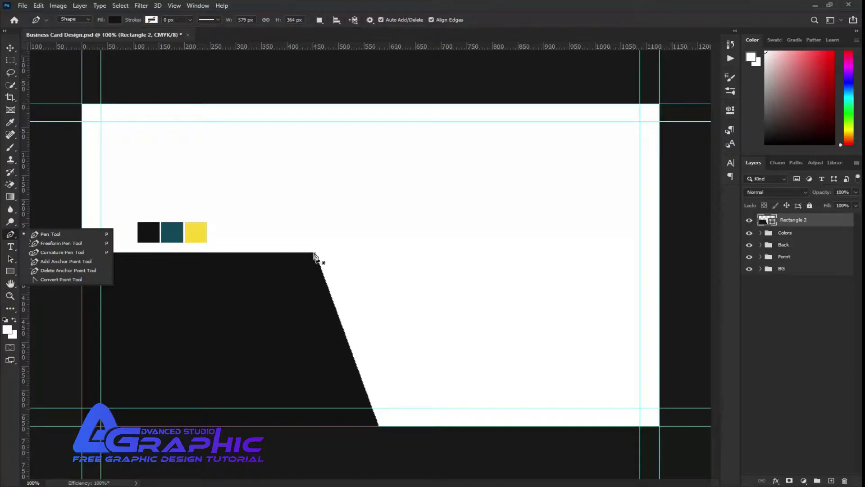
pyautogui.moveTo(367, 46); pyautogui.dragTo(346, 213)
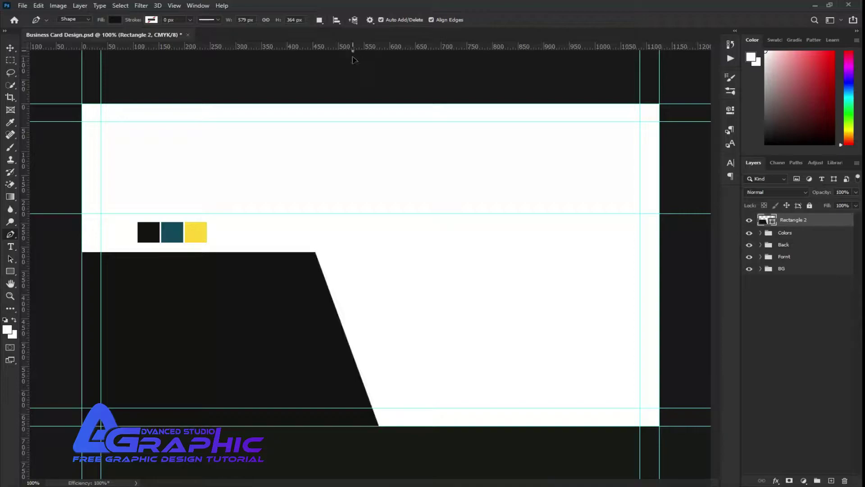
pyautogui.click(352, 51)
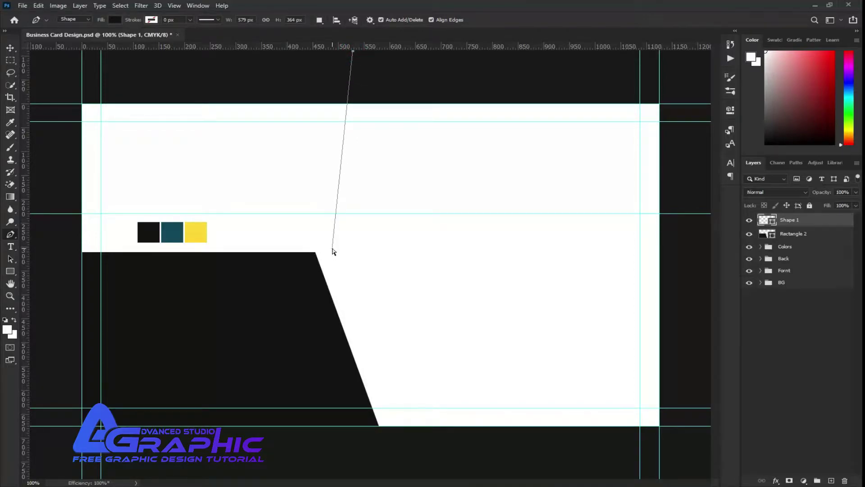
pyautogui.hotkey('ctrl', 'z')
pyautogui.moveTo(335, 47); pyautogui.dragTo(339, 252)
pyautogui.click(339, 252)
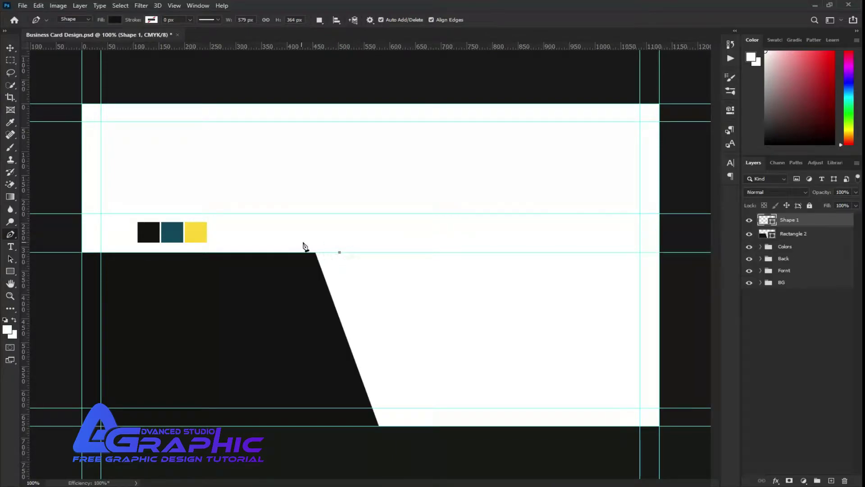
pyautogui.hotkey('ctrl', 'z')
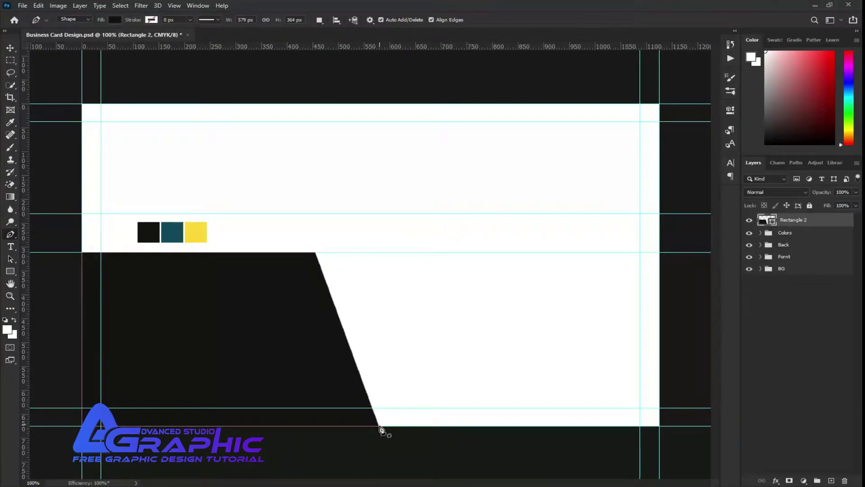
# - Draw a slanted Pen-tool stripe from the diagonal's bottom up to the upper guide
pyautogui.click(380, 426)
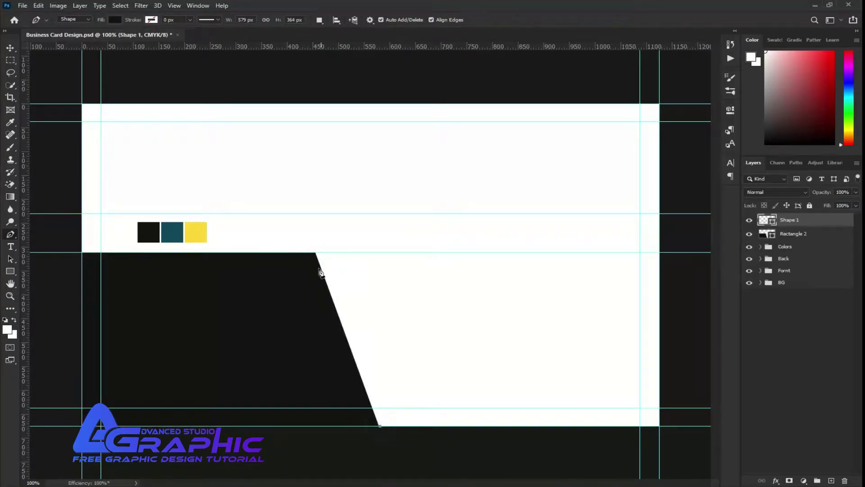
pyautogui.click(299, 213)
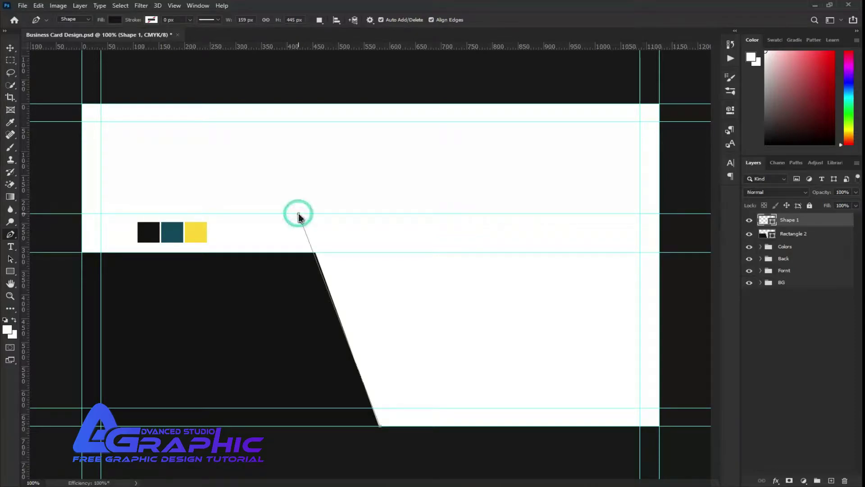
pyautogui.click(260, 213)
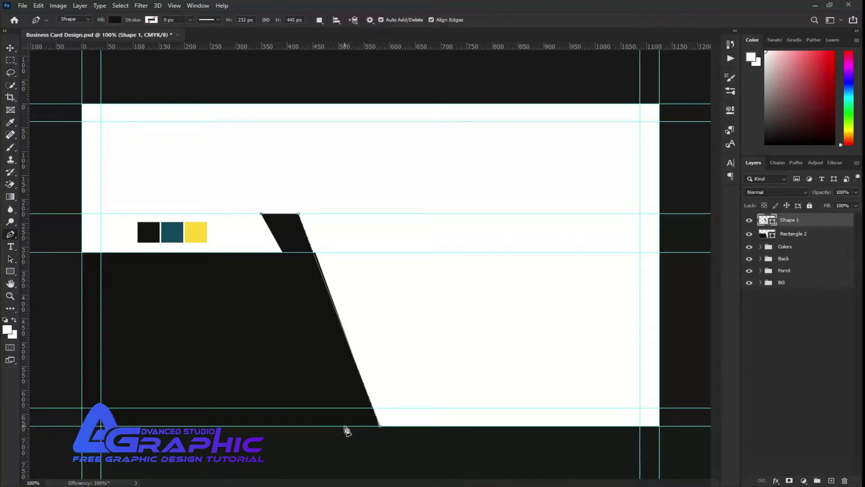
pyautogui.click(345, 426)
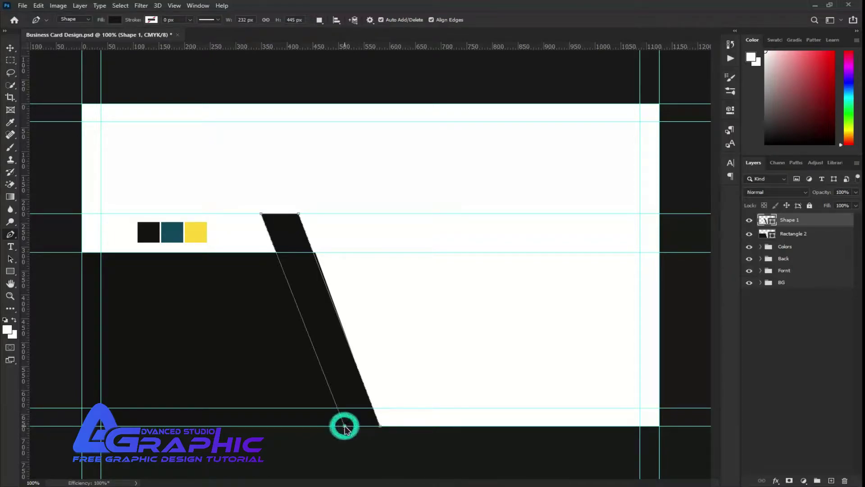
pyautogui.click(380, 426)
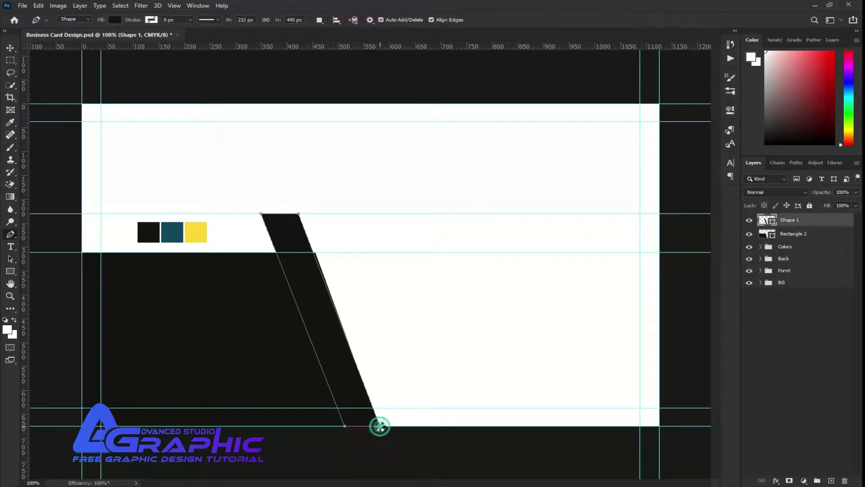
# - Skew the stripe so its top edge shifts slightly right
pyautogui.click(10, 48)
pyautogui.rightClick(281, 224)
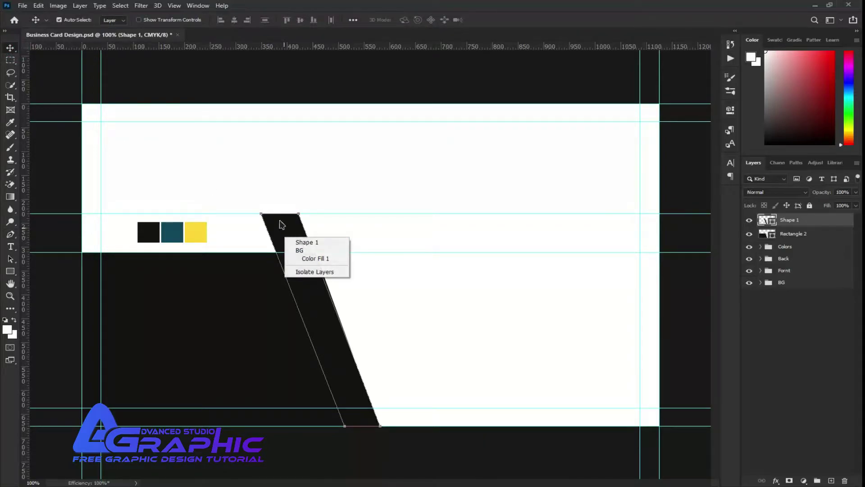
pyautogui.click(280, 220)
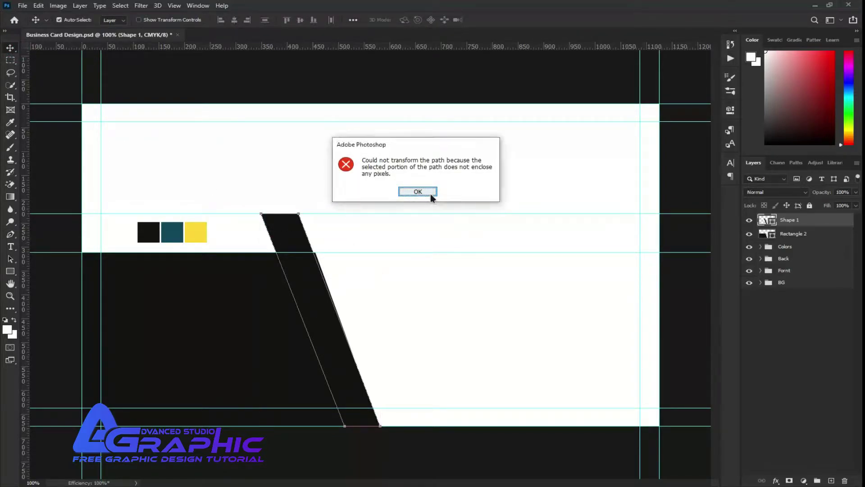
pyautogui.click(430, 193)
pyautogui.hotkey('ctrl', 't')
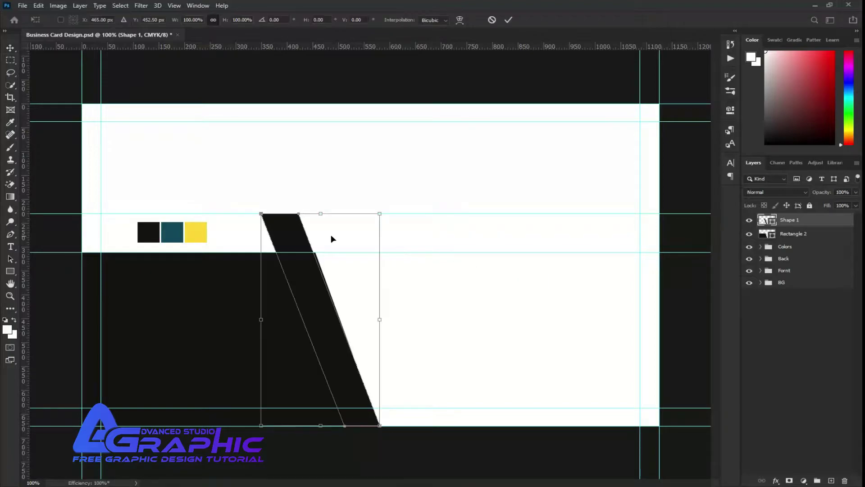
pyautogui.rightClick(301, 241)
pyautogui.click(316, 279)
pyautogui.moveTo(320, 213); pyautogui.dragTo(324, 213)
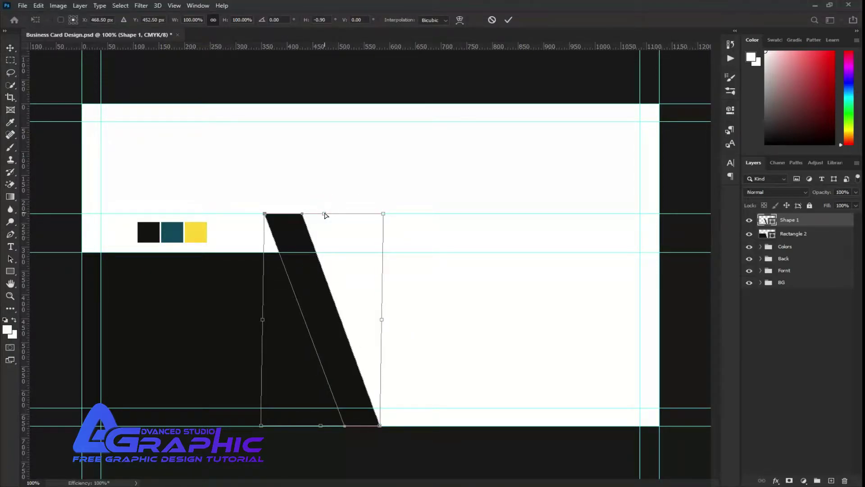
pyautogui.click(509, 20)
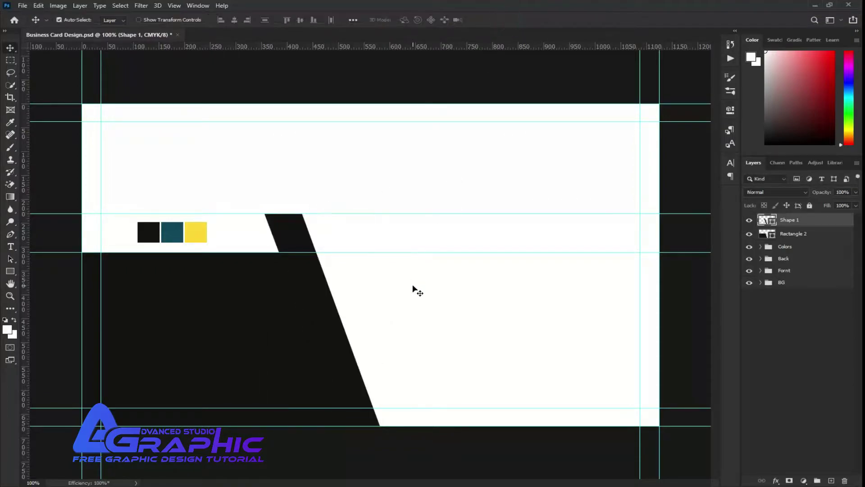
# - Recolour the stripe teal and move it slightly right
pyautogui.doubleClick(767, 220)
pyautogui.click(212, 231)
pyautogui.click(176, 225)
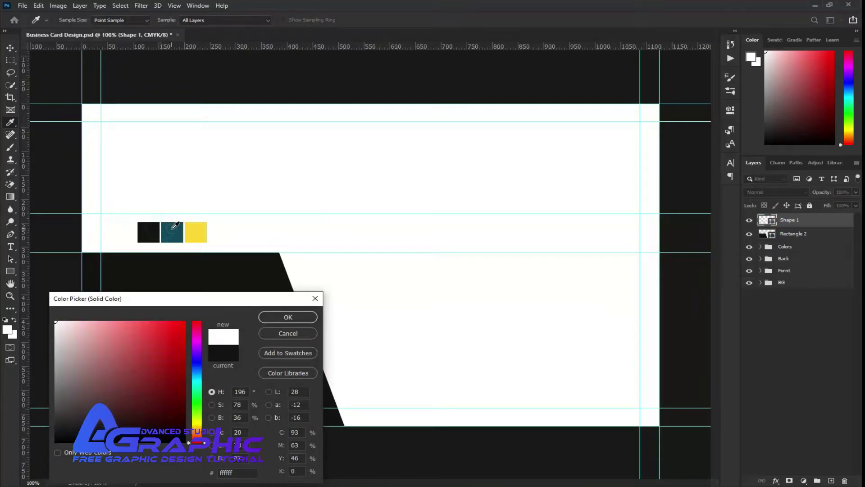
pyautogui.click(301, 317)
pyautogui.moveTo(321, 319)
pyautogui.mouseDown()
pyautogui.moveTo(359, 319)
pyautogui.moveTo(353, 325)
pyautogui.mouseUp()
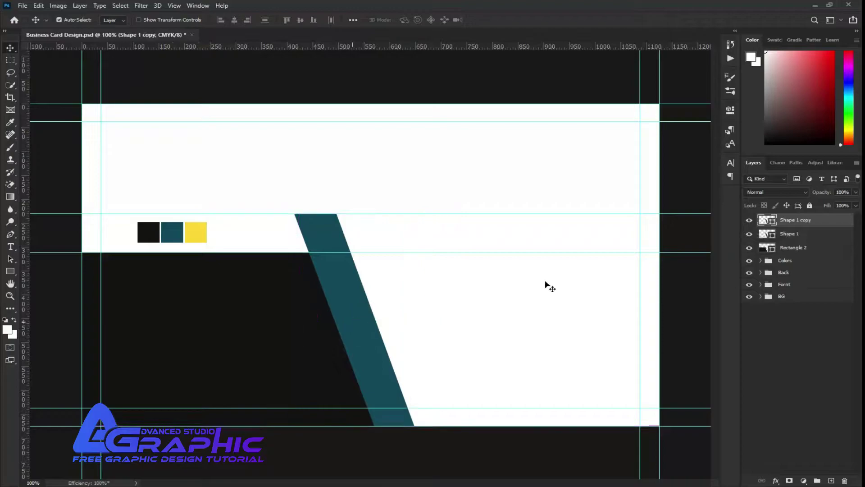
# - Duplicate the teal band and try sampling yellow on both band layers, cancelling each
pyautogui.click(772, 222)
pyautogui.doubleClick(772, 221)
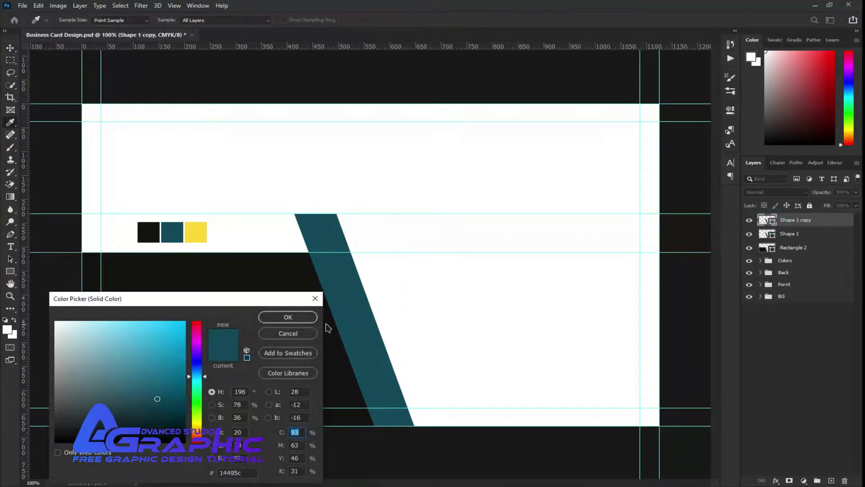
pyautogui.click(195, 232)
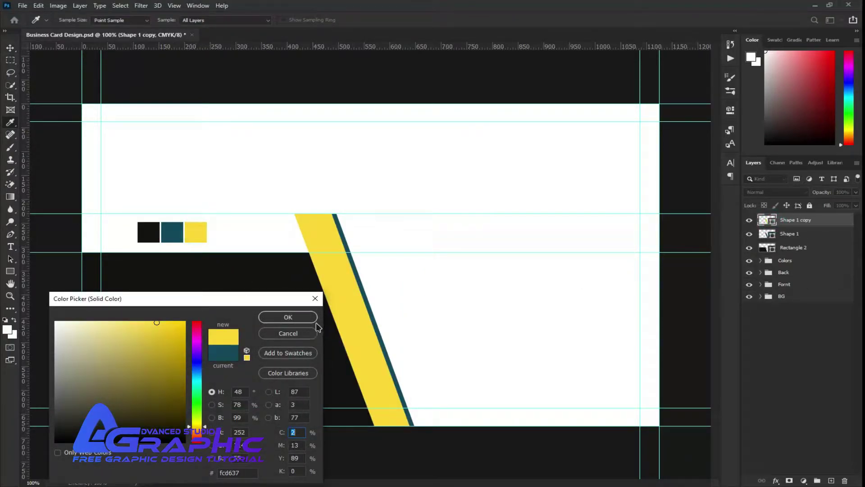
pyautogui.click(288, 333)
pyautogui.doubleClick(767, 234)
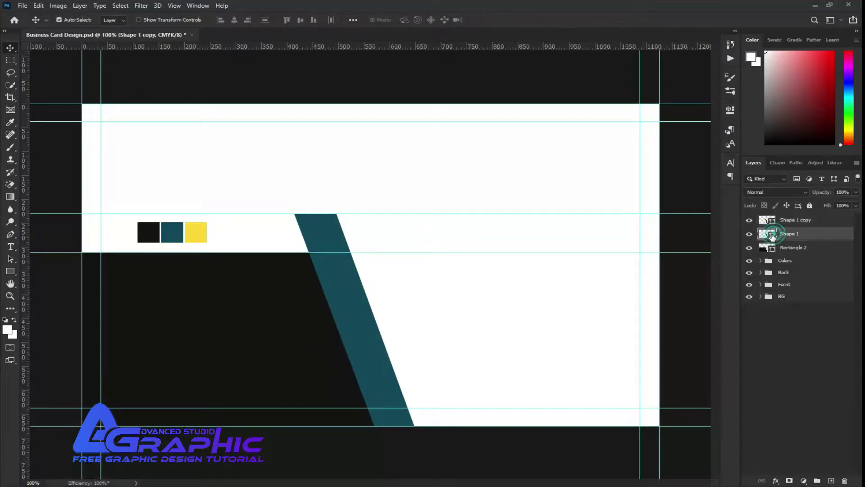
pyautogui.click(194, 231)
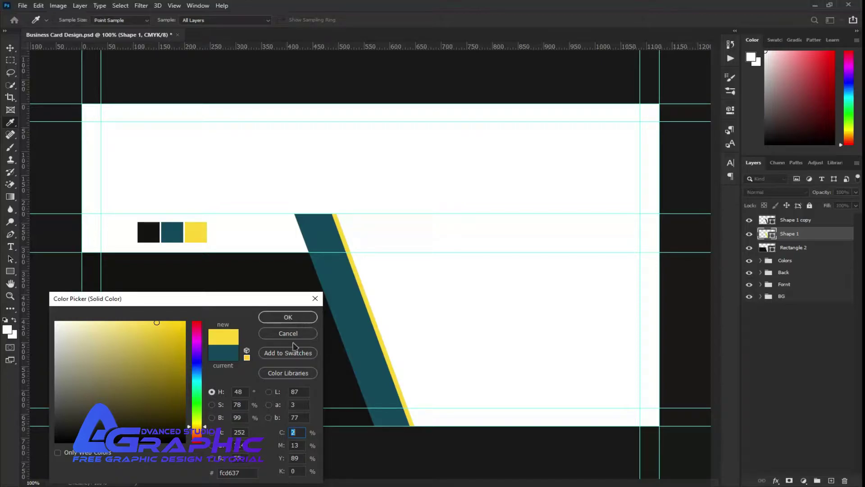
pyautogui.click(289, 333)
# - Move the band copy beneath the original, make it yellow, and select both band layers
pyautogui.click(352, 322)
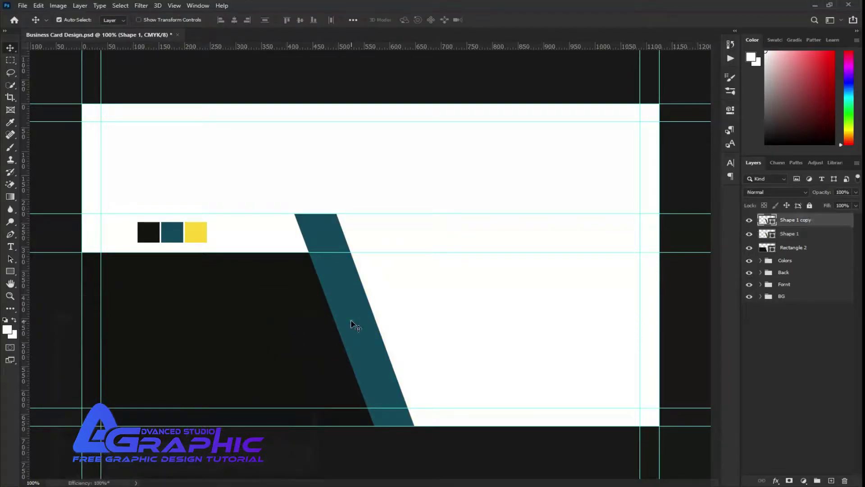
pyautogui.moveTo(773, 227); pyautogui.dragTo(779, 244)
pyautogui.doubleClick(771, 235)
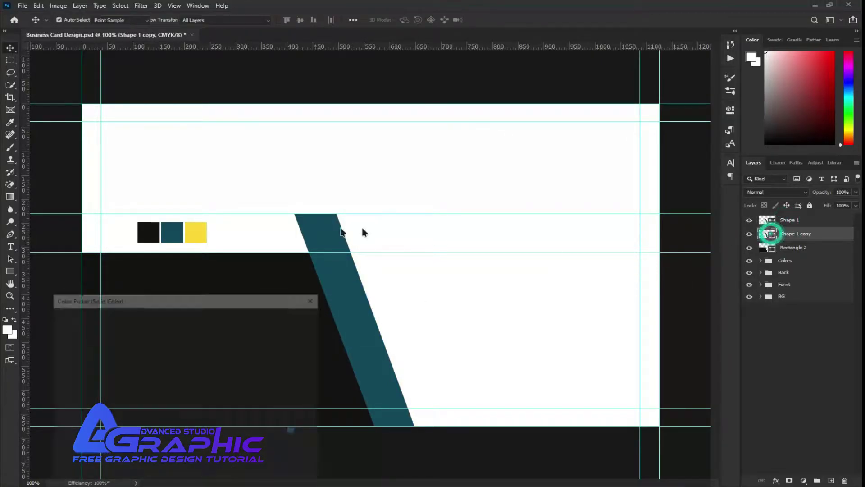
pyautogui.click(195, 231)
pyautogui.click(305, 318)
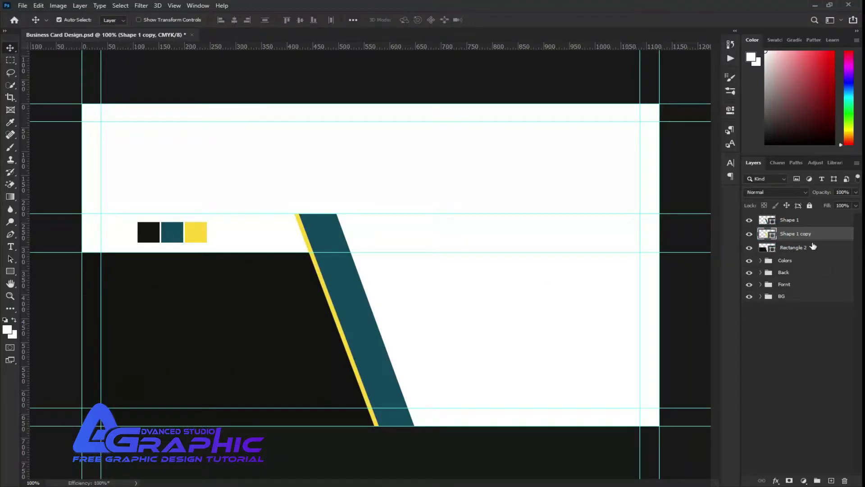
pyautogui.keyDown('shift'); pyautogui.click(796, 220); pyautogui.keyUp('shift')
# - Duplicate both band layers, flip the copies horizontally, and shift them left into a peak
pyautogui.hotkey('ctrl', 'j')
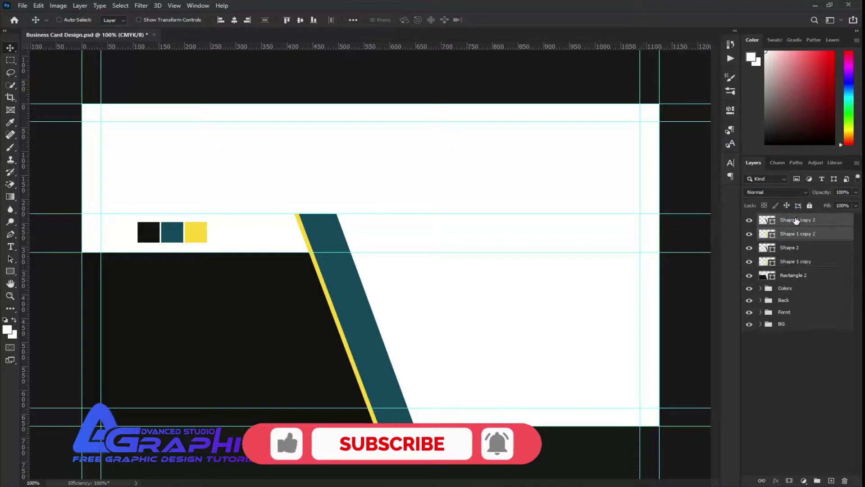
pyautogui.moveTo(796, 220); pyautogui.dragTo(786, 250)
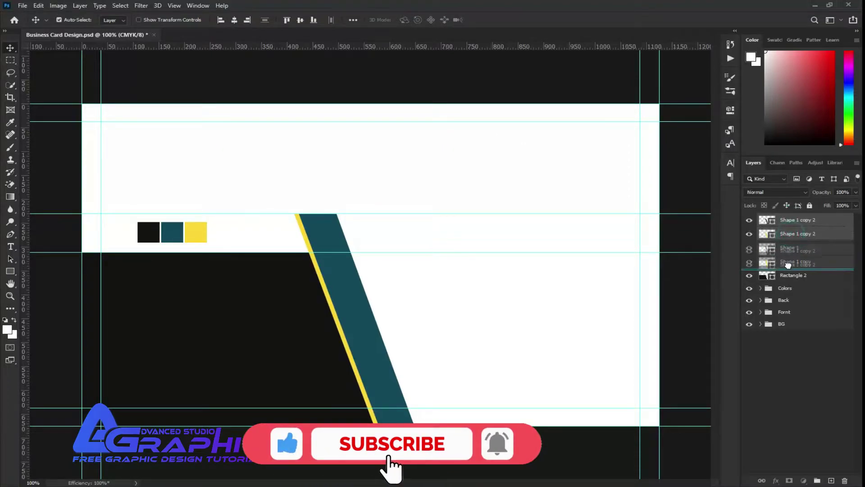
pyautogui.hotkey('ctrl', 't')
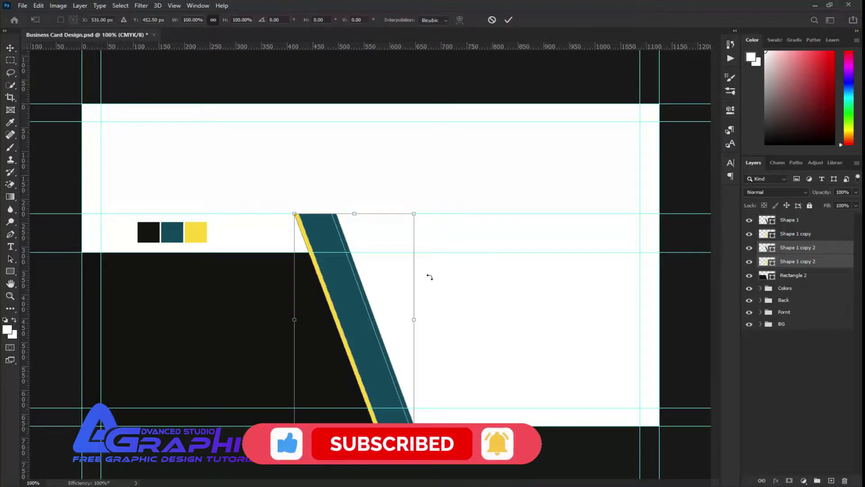
pyautogui.rightClick(352, 301)
pyautogui.click(398, 459)
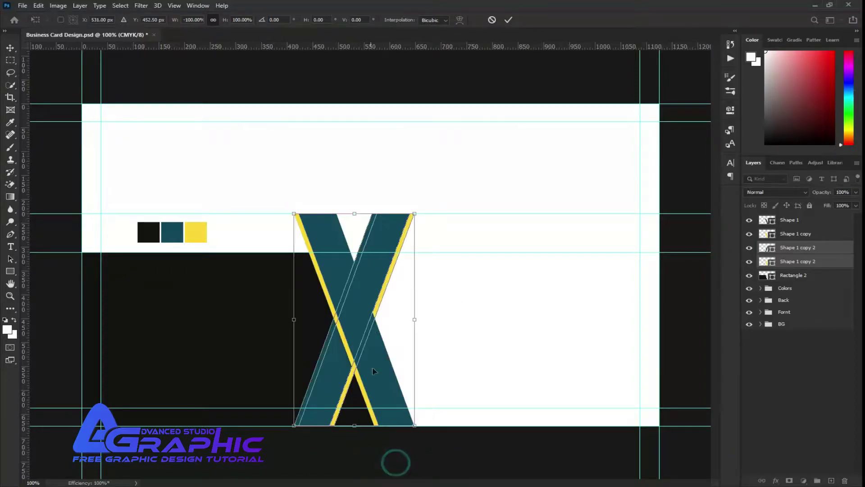
pyautogui.moveTo(357, 310); pyautogui.dragTo(280, 308)
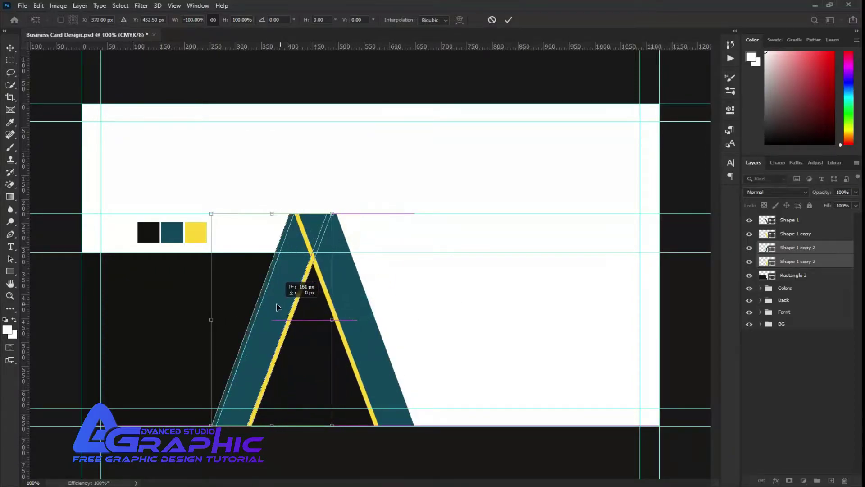
pyautogui.click(508, 20)
# - Tuck the mirrored bands beneath the dark panel with the yellow stripe above the teal copy
pyautogui.moveTo(796, 259); pyautogui.dragTo(792, 279)
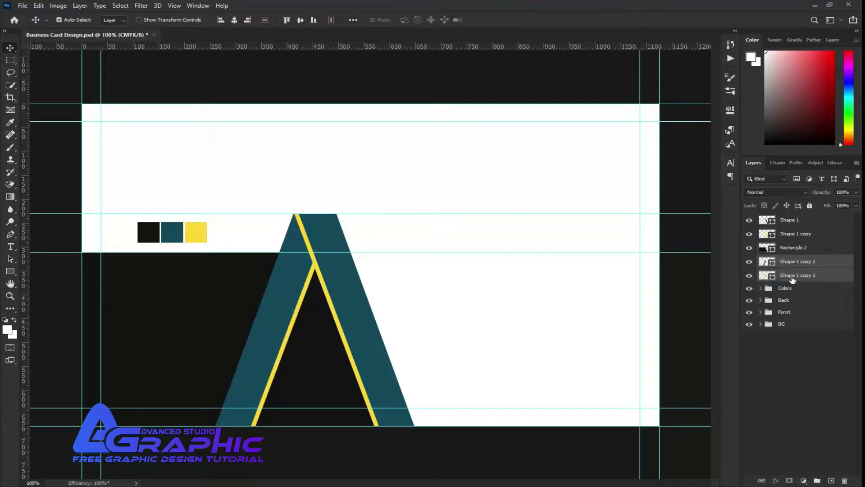
pyautogui.click(790, 420)
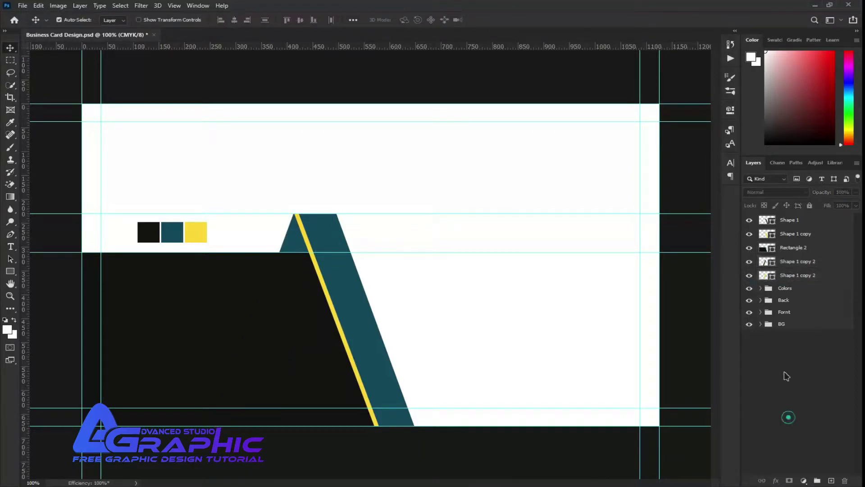
pyautogui.click(815, 280)
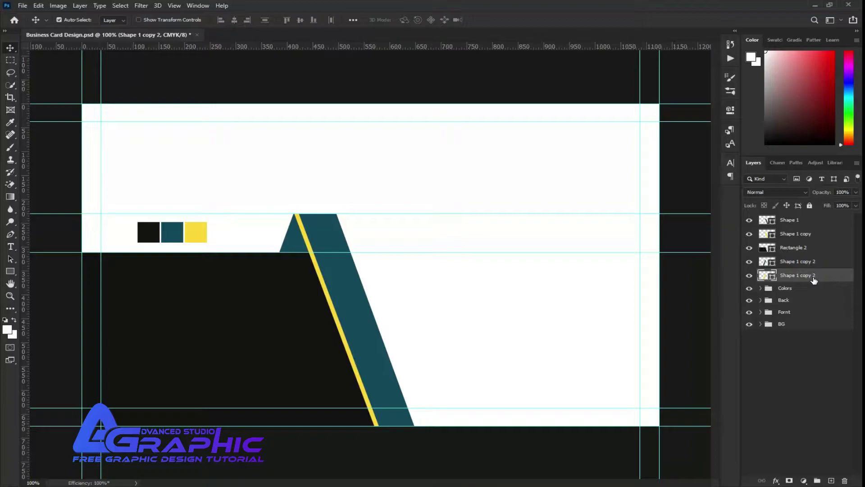
pyautogui.hotkey('shift', 'Left')
pyautogui.hotkey('shift', 'Left')
pyautogui.press('Right')
pyautogui.press('Right')
pyautogui.press('Right')
pyautogui.press('Right')
pyautogui.press('Right')
pyautogui.press('Right')
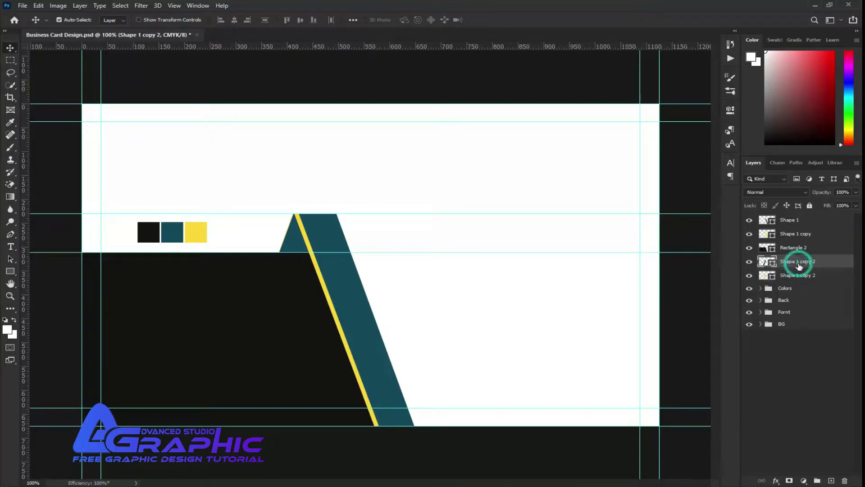
pyautogui.moveTo(799, 273); pyautogui.dragTo(800, 258)
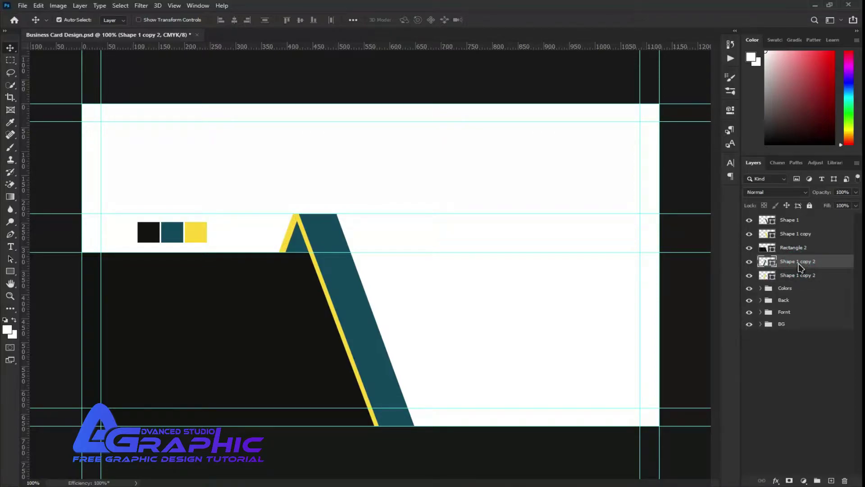
pyautogui.click(796, 377)
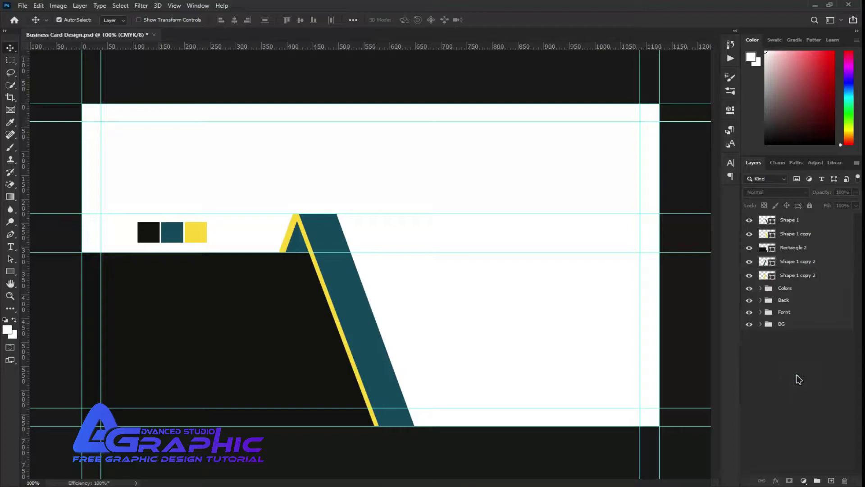
pyautogui.click(798, 264)
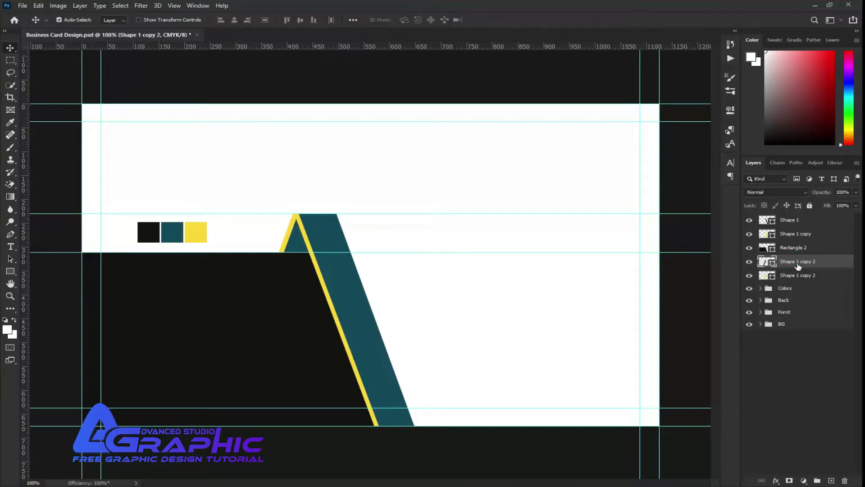
pyautogui.click(787, 362)
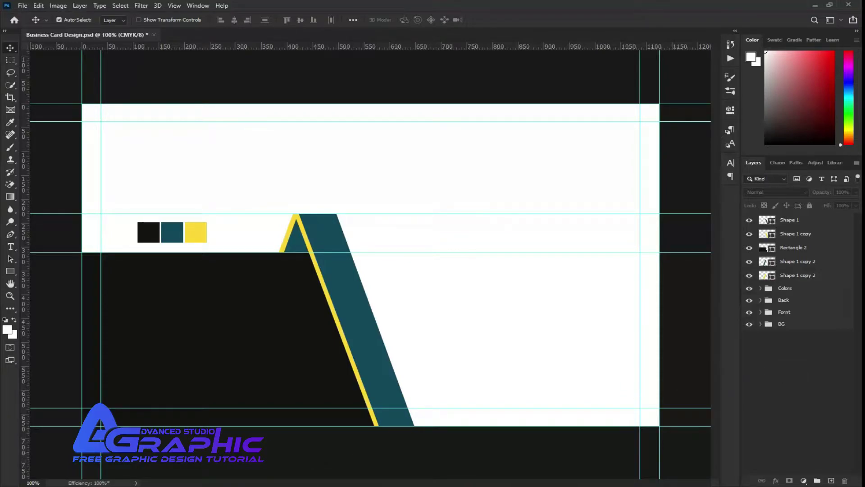
# - Shrink the logo to 2.5% and move it onto the dark panel's left side
pyautogui.moveTo(419, 332); pyautogui.dragTo(326, 332)
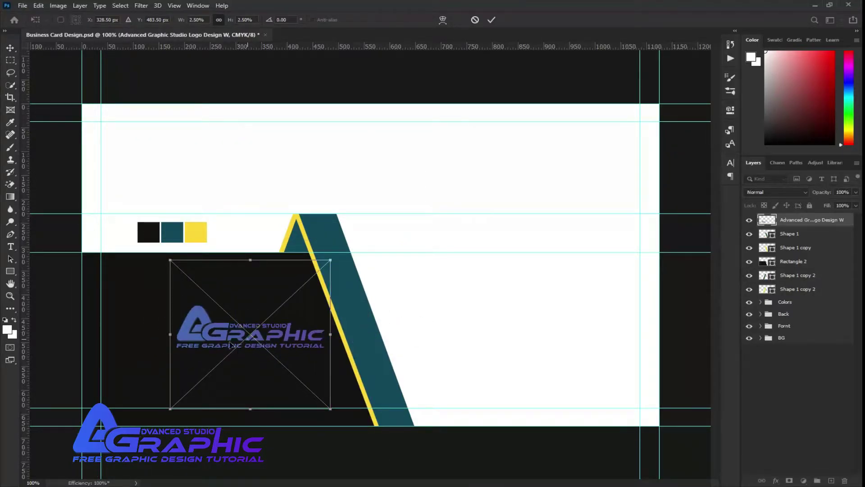
pyautogui.moveTo(230, 344); pyautogui.dragTo(193, 349)
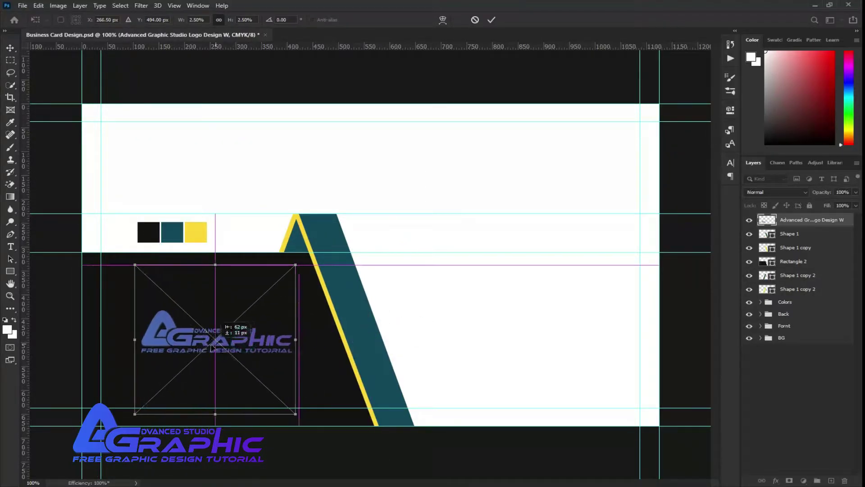
pyautogui.click(494, 20)
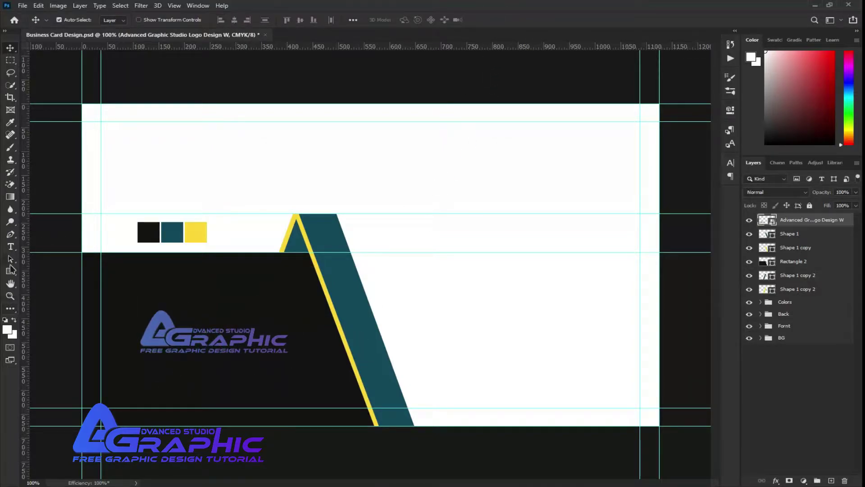
# - Draw a black 1125 × 87 px strip along the card's bottom edge
pyautogui.rightClick(11, 270)
pyautogui.click(36, 257)
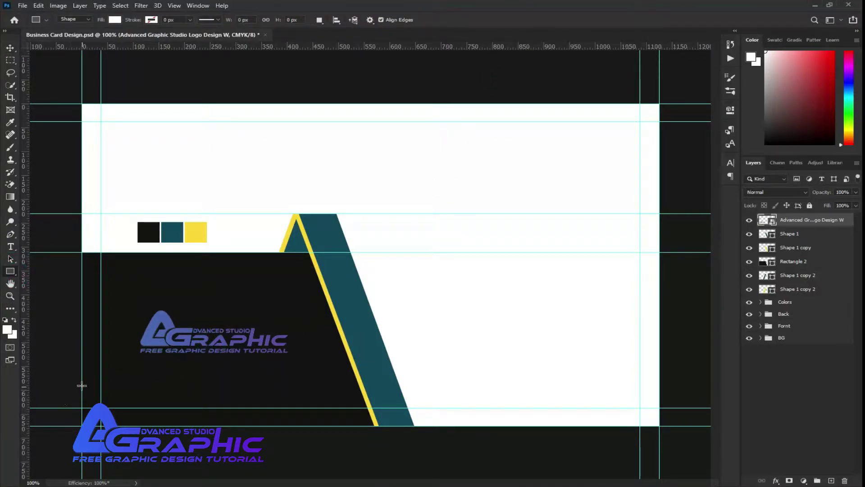
pyautogui.moveTo(82, 385); pyautogui.dragTo(659, 425)
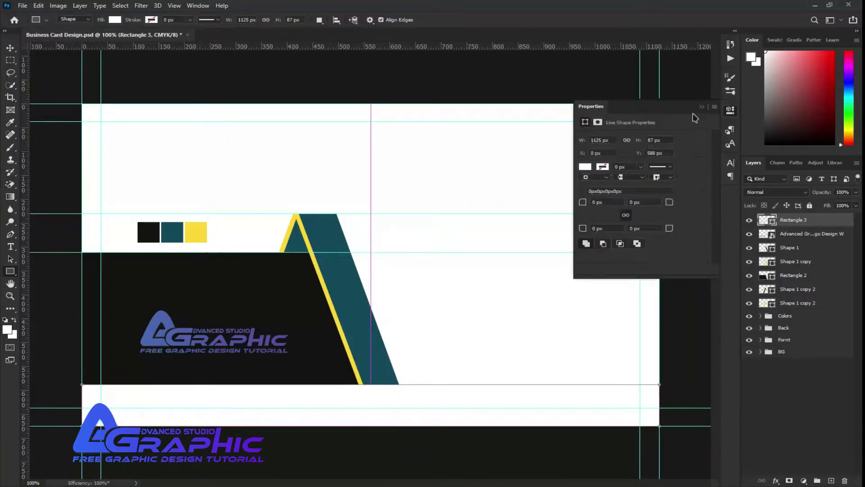
pyautogui.click(584, 167)
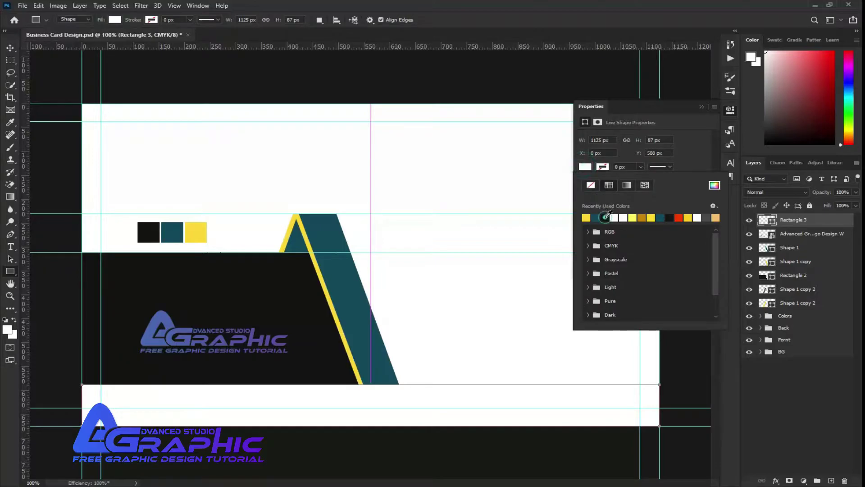
pyautogui.click(605, 217)
pyautogui.click(701, 107)
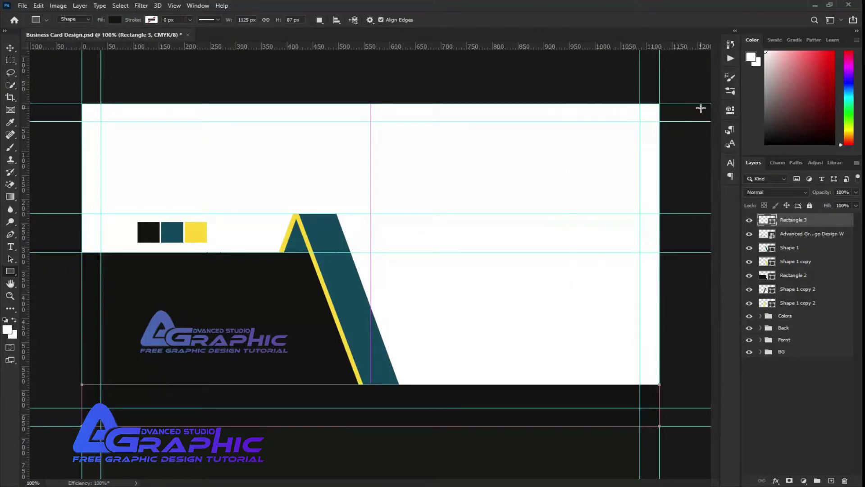
pyautogui.click(8, 54)
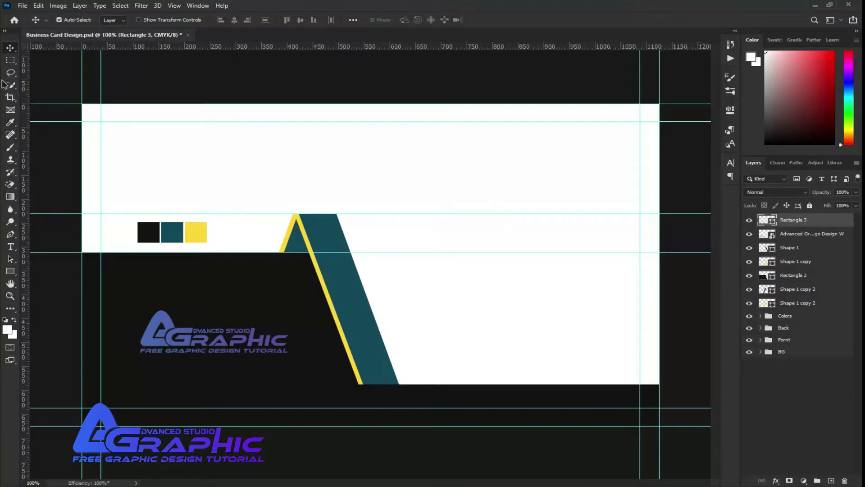
# - Change the background Color Fill 1 to light grey f1f1f1 and collapse the BG group
pyautogui.doubleClick(474, 310)
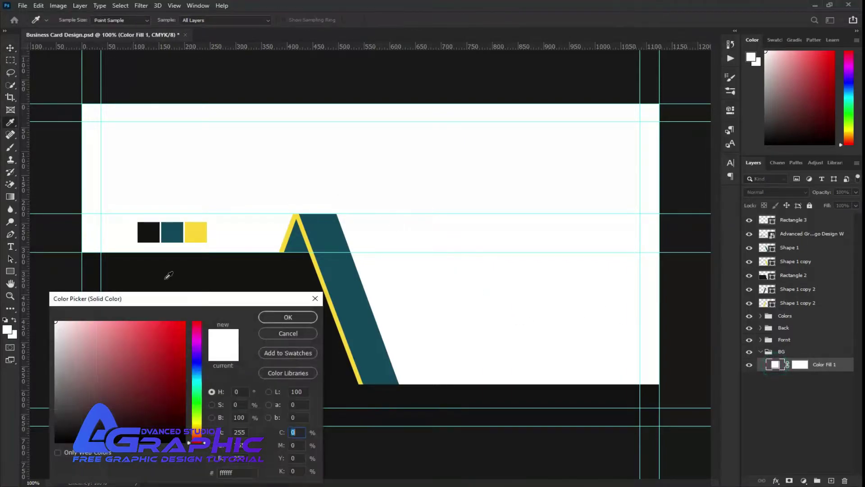
pyautogui.click(54, 328)
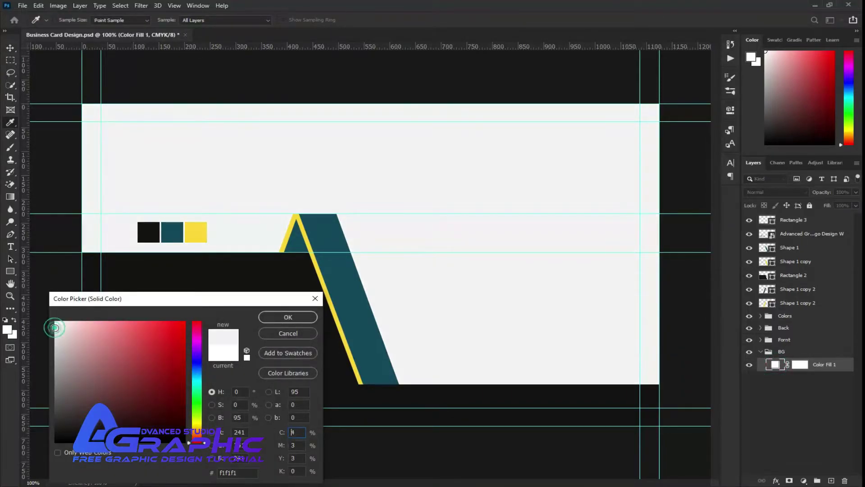
pyautogui.click(283, 318)
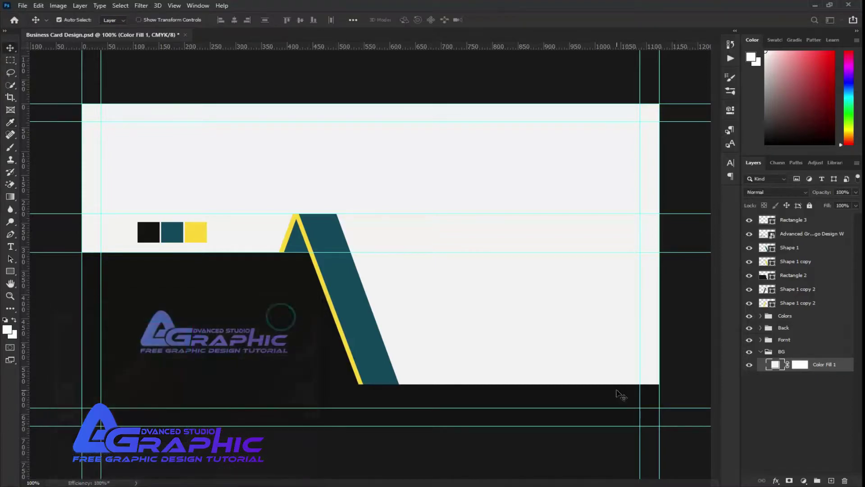
pyautogui.click(784, 421)
pyautogui.click(760, 351)
pyautogui.click(773, 409)
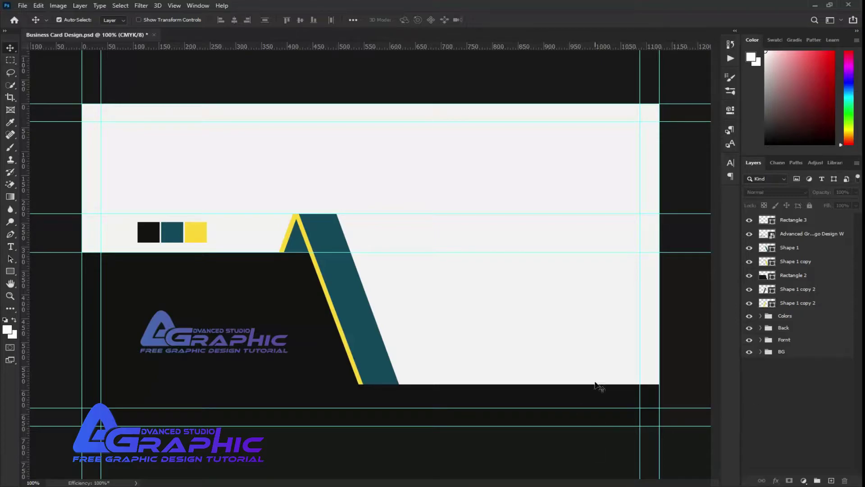
# - Check the person's name on the Name line of the Information notes
pyautogui.hotkey('alt', 'Tab')
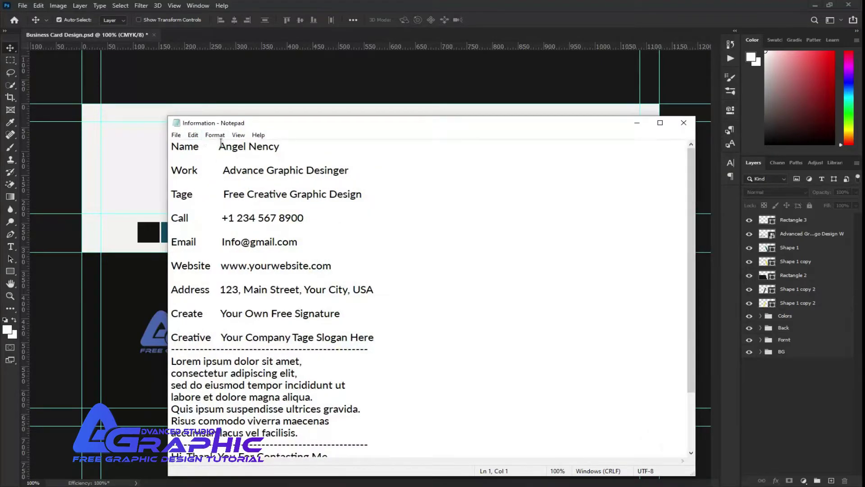
pyautogui.moveTo(219, 145); pyautogui.dragTo(318, 145)
pyautogui.hotkey('alt', 'Tab')
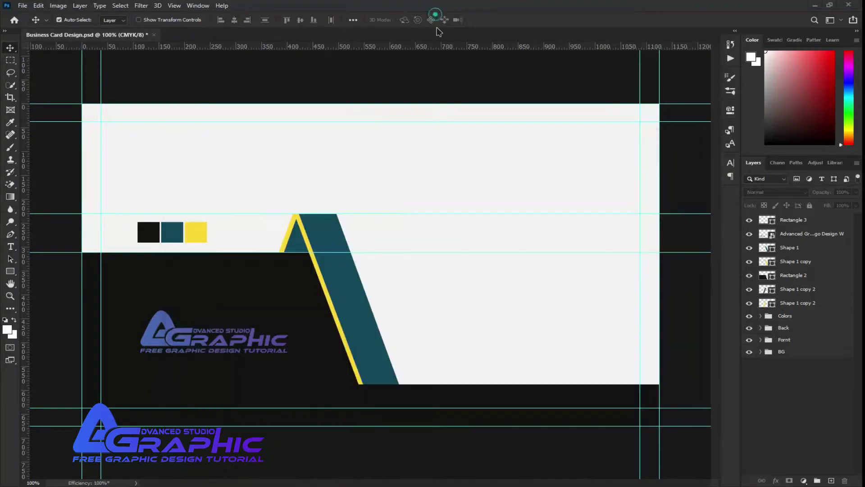
# - Draw a 182 px teal circle in the light upper area of the card
pyautogui.click(10, 271)
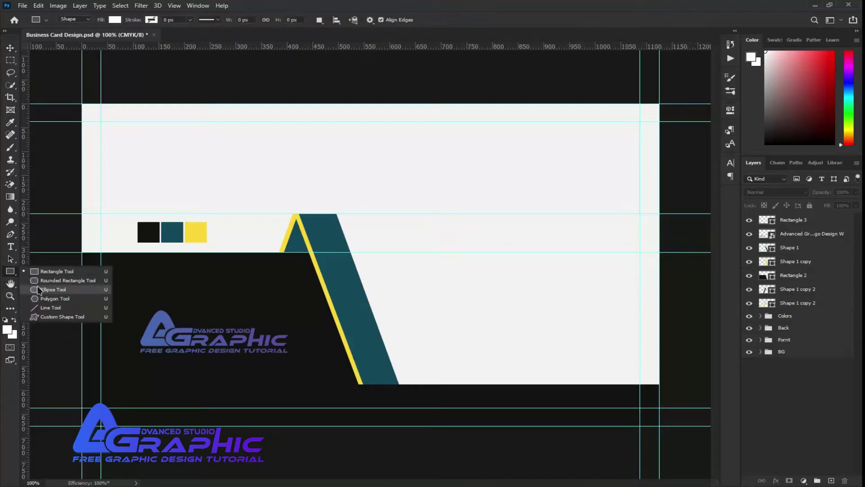
pyautogui.click(40, 288)
pyautogui.moveTo(420, 166); pyautogui.dragTo(522, 248)
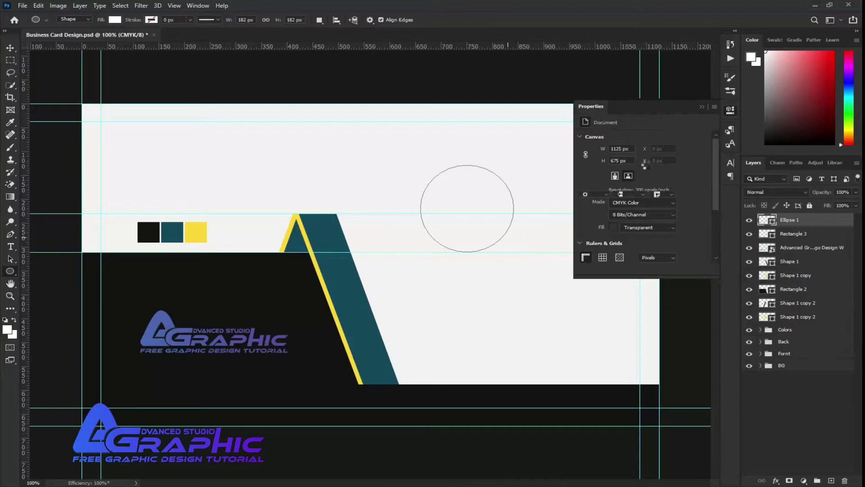
pyautogui.click(702, 108)
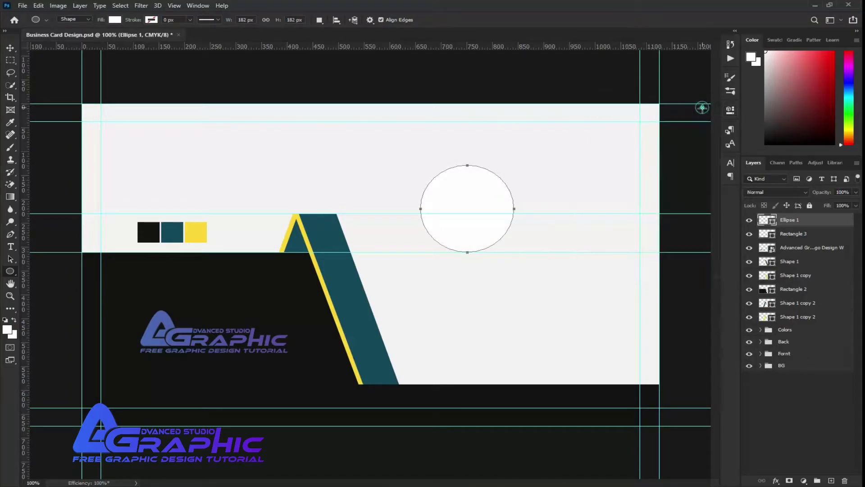
pyautogui.doubleClick(772, 222)
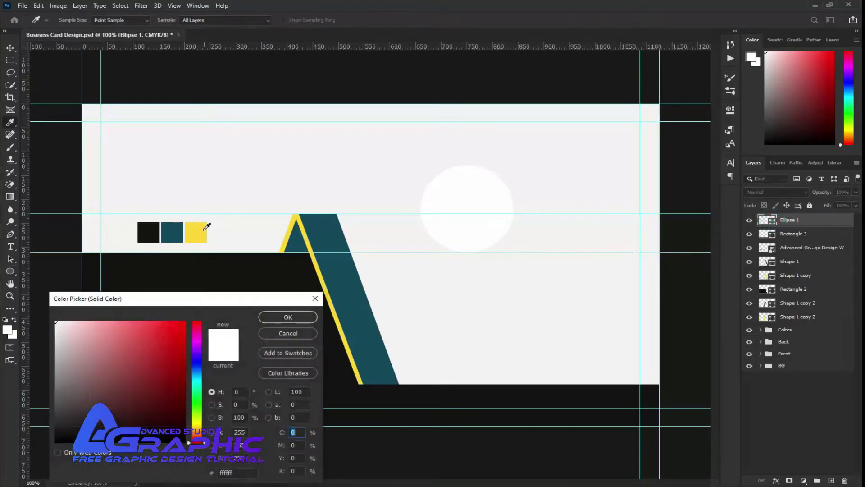
pyautogui.click(199, 232)
pyautogui.click(176, 227)
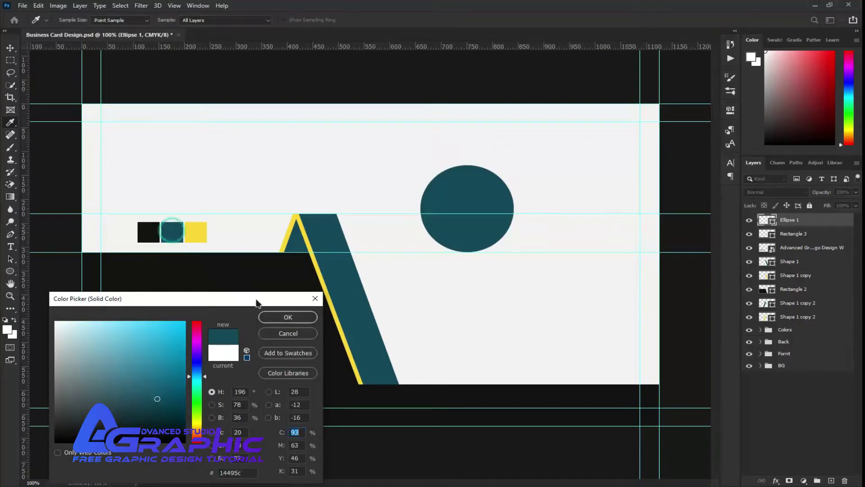
pyautogui.click(291, 317)
# - Nudge the teal circle slightly right and duplicate it as Ellipse 1 copy
pyautogui.press('v')
pyautogui.moveTo(474, 226); pyautogui.dragTo(478, 225)
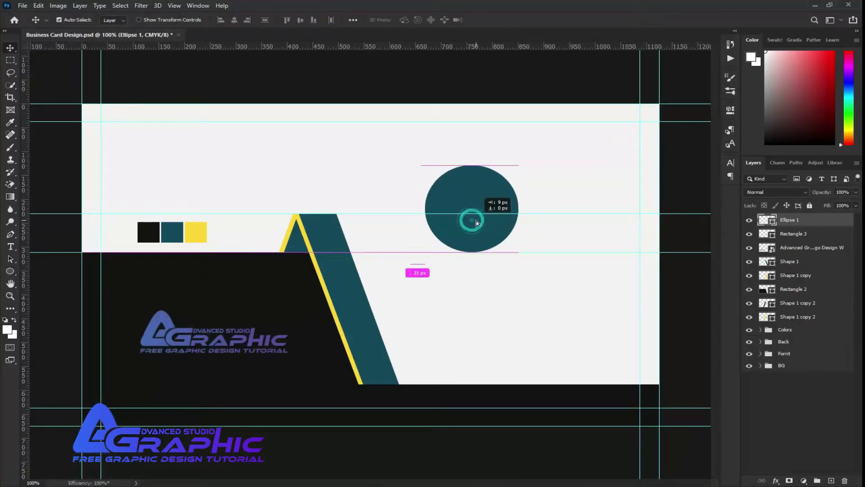
pyautogui.hotkey('ctrl', 't')
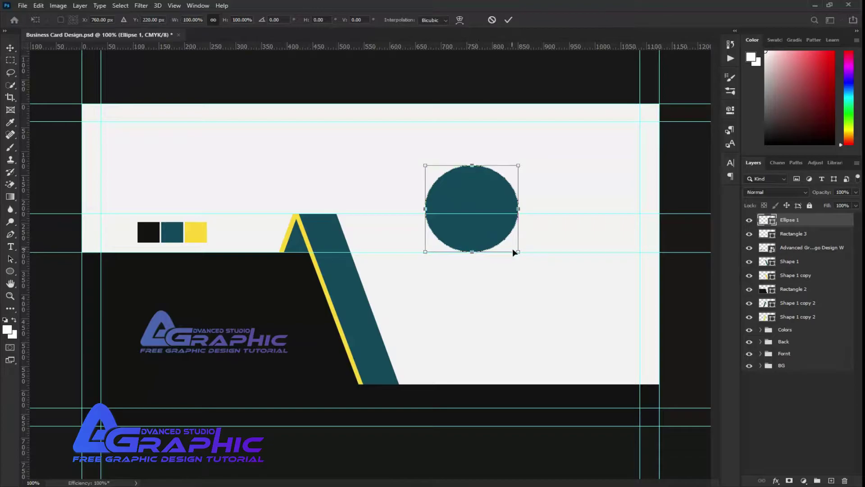
pyautogui.click(508, 20)
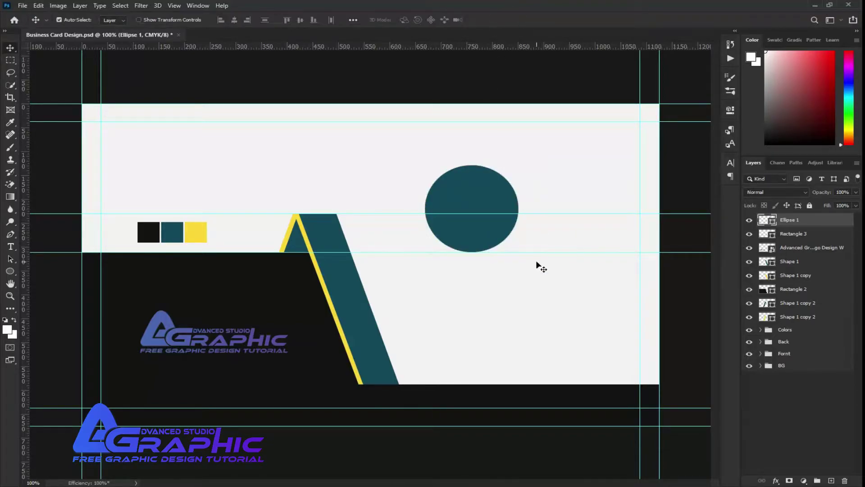
pyautogui.hotkey('ctrl', 'j')
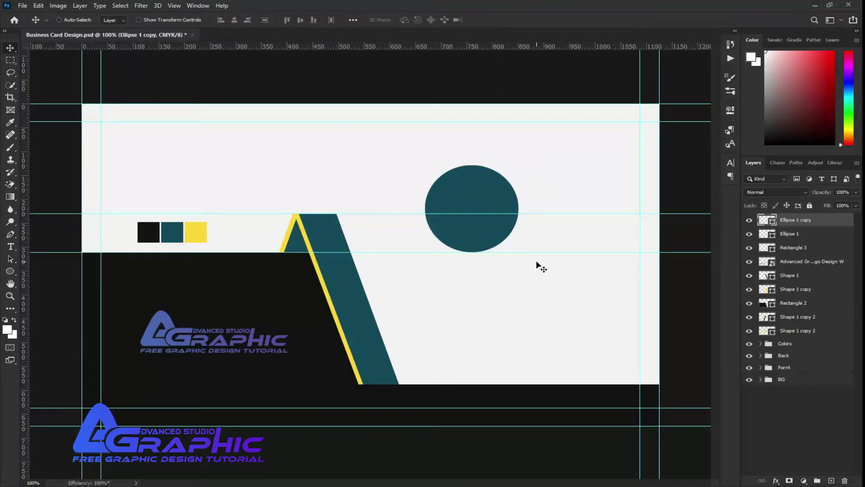
# - Enlarge the circle copy to about 109% and add a Gradient Overlay to it
pyautogui.hotkey('ctrl', 't')
pyautogui.moveTo(516, 252); pyautogui.dragTo(523, 255)
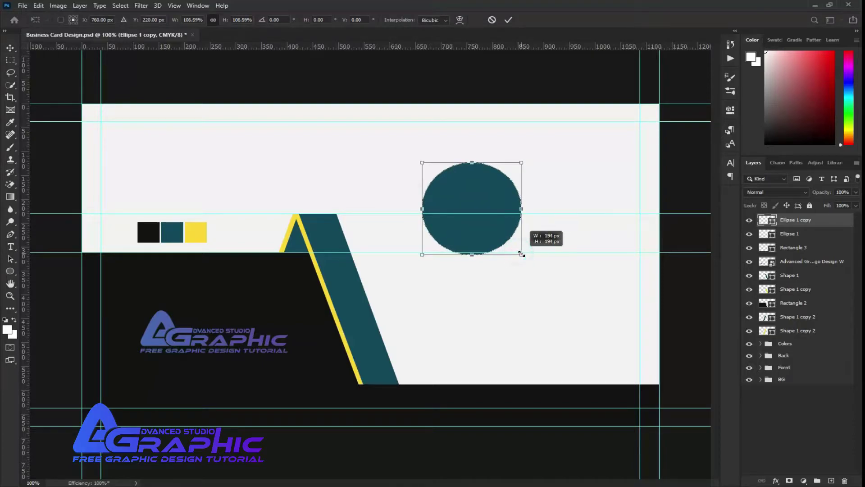
pyautogui.click(510, 20)
pyautogui.rightClick(792, 220)
pyautogui.click(700, 97)
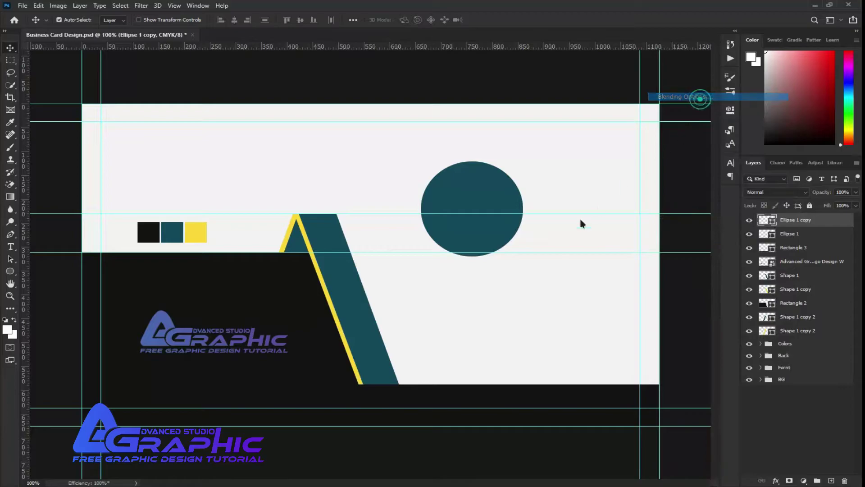
pyautogui.moveTo(498, 128); pyautogui.dragTo(415, 238)
pyautogui.click(310, 382)
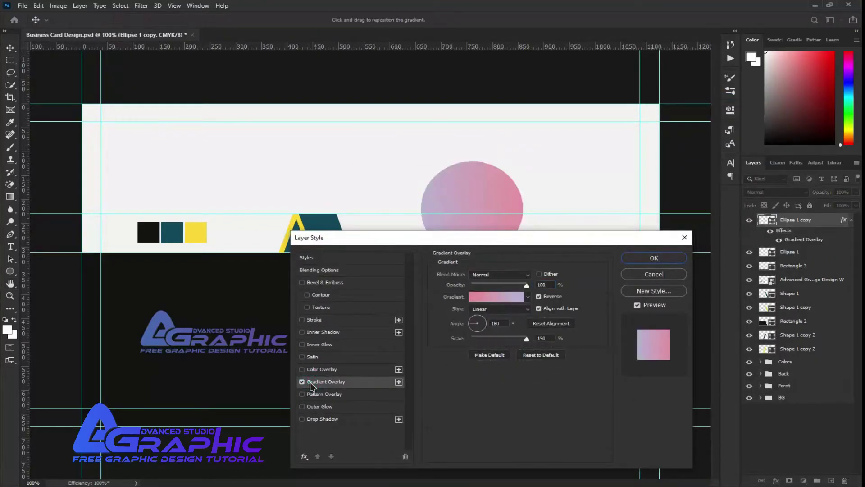
# - Set the overlay gradient's stops to teal and yellow and apply it
pyautogui.click(505, 297)
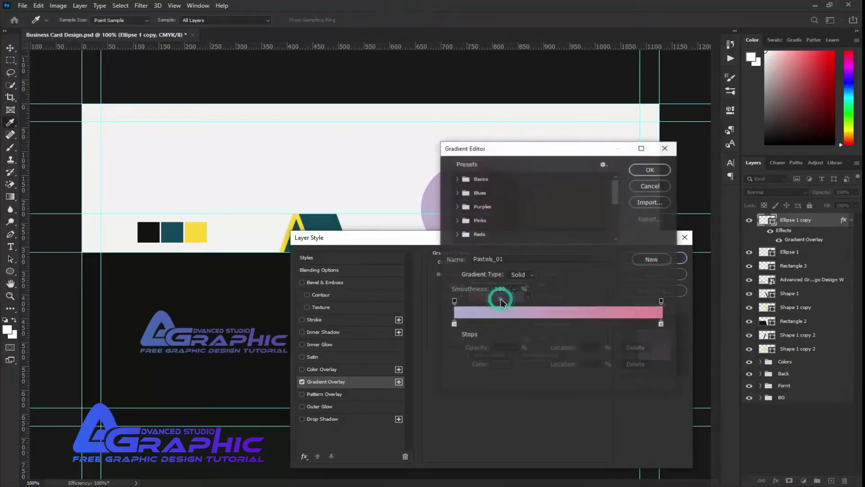
pyautogui.moveTo(514, 149)
pyautogui.mouseDown()
pyautogui.moveTo(278, 213)
pyautogui.moveTo(317, 237)
pyautogui.mouseUp()
pyautogui.click(251, 408)
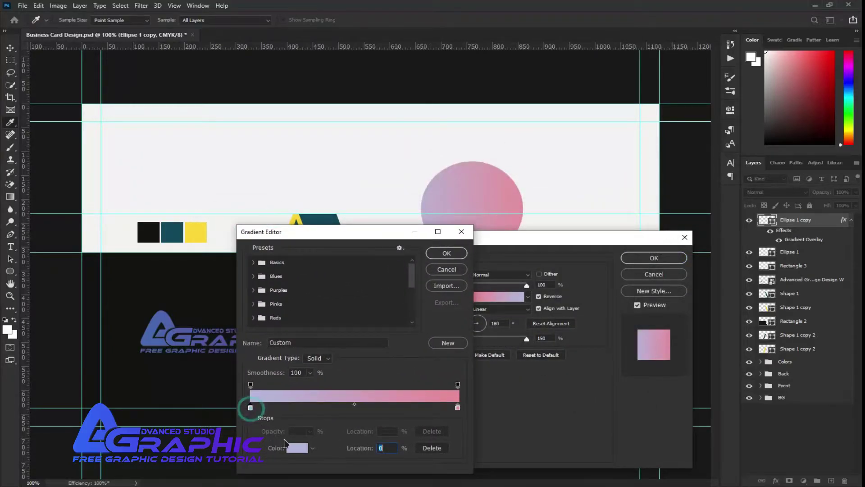
pyautogui.click(297, 448)
pyautogui.click(177, 231)
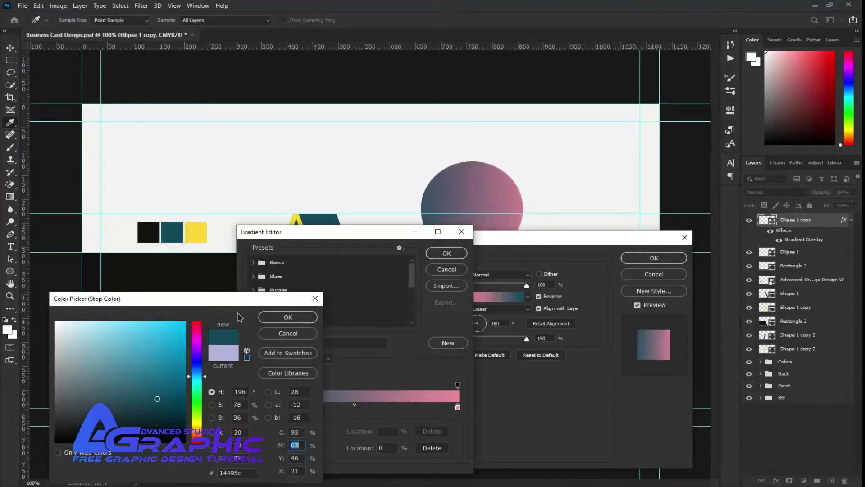
pyautogui.click(277, 318)
pyautogui.click(458, 407)
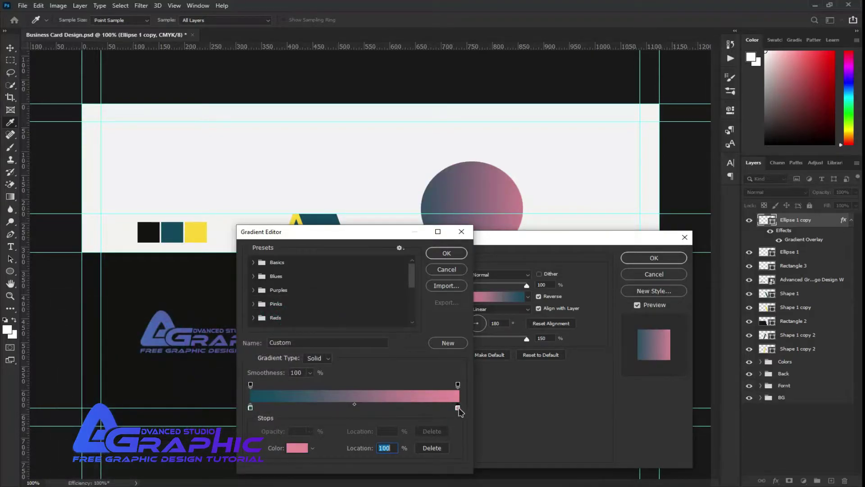
pyautogui.click(296, 447)
pyautogui.click(195, 232)
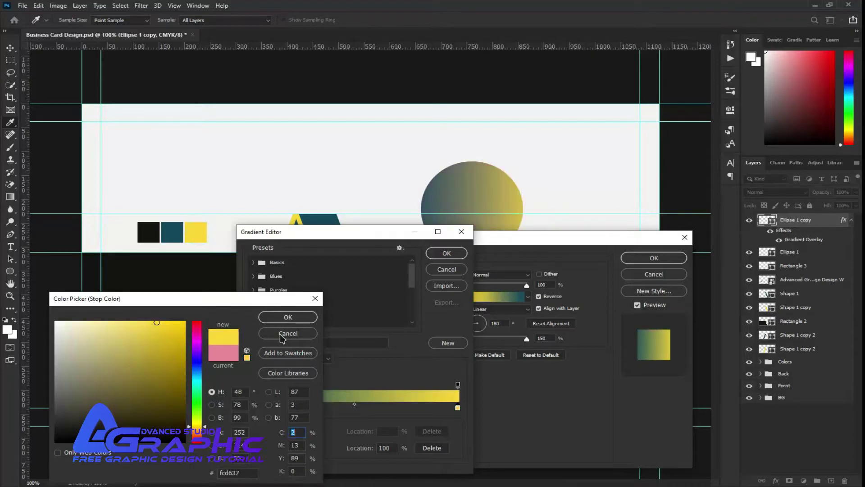
pyautogui.click(307, 317)
pyautogui.click(445, 253)
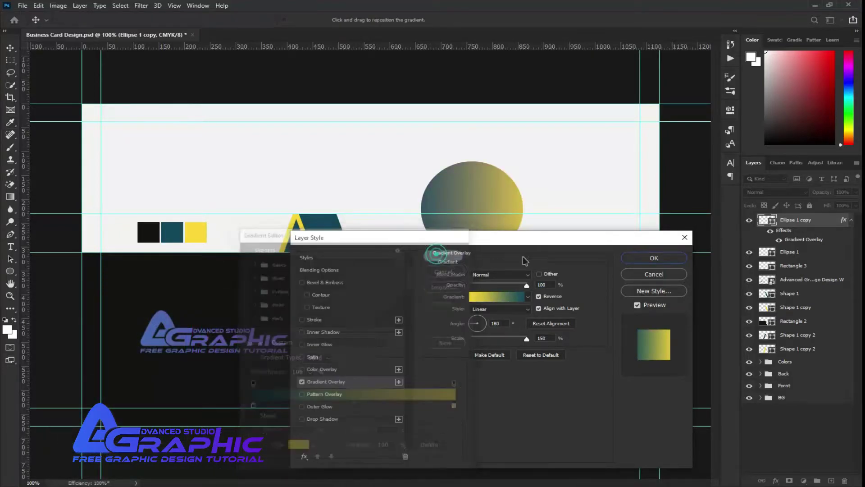
pyautogui.click(653, 258)
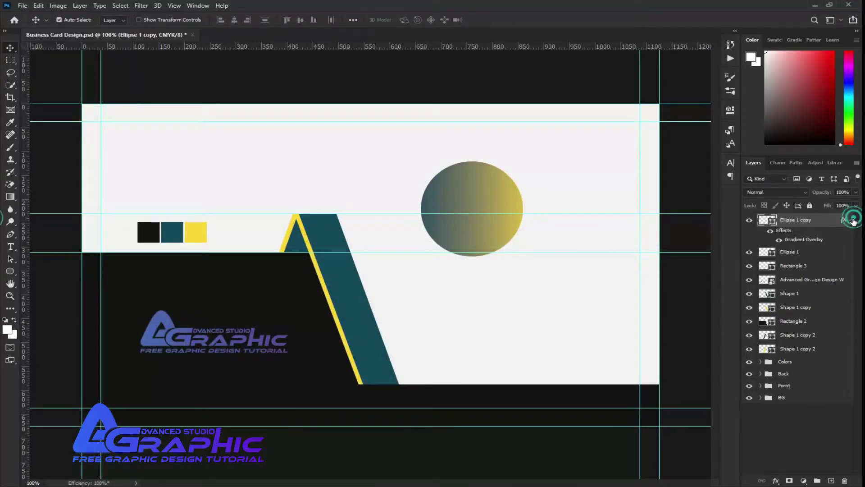
# - Move the gradient circle copy beneath the original circle layer
pyautogui.moveTo(831, 224); pyautogui.dragTo(830, 239)
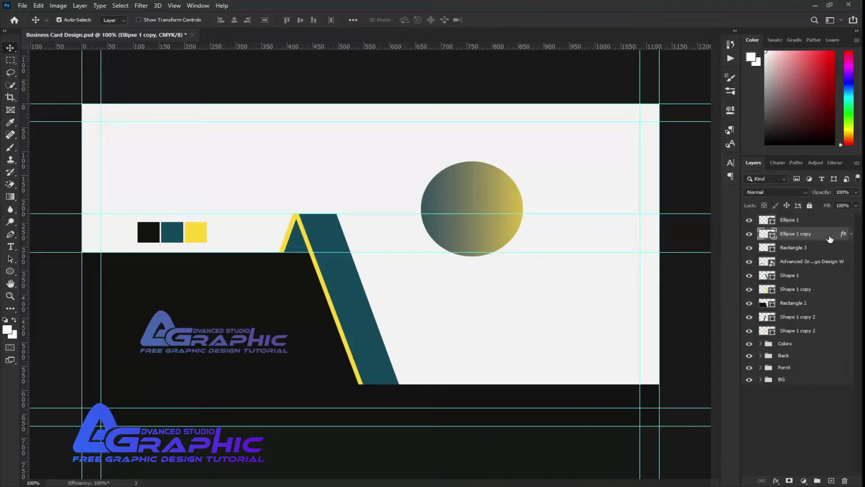
pyautogui.click(804, 436)
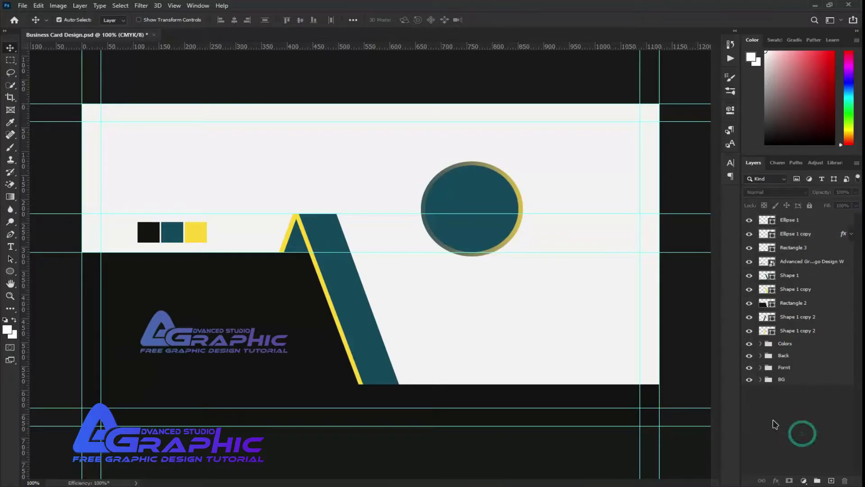
pyautogui.doubleClick(773, 236)
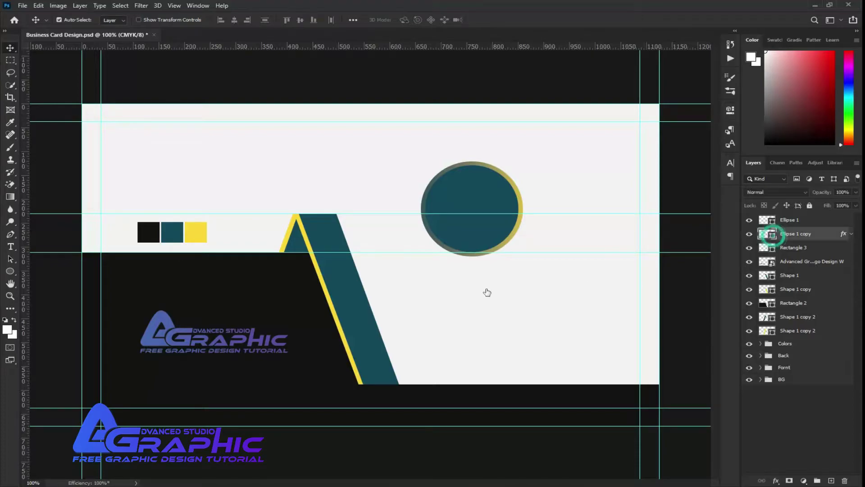
pyautogui.click(480, 287)
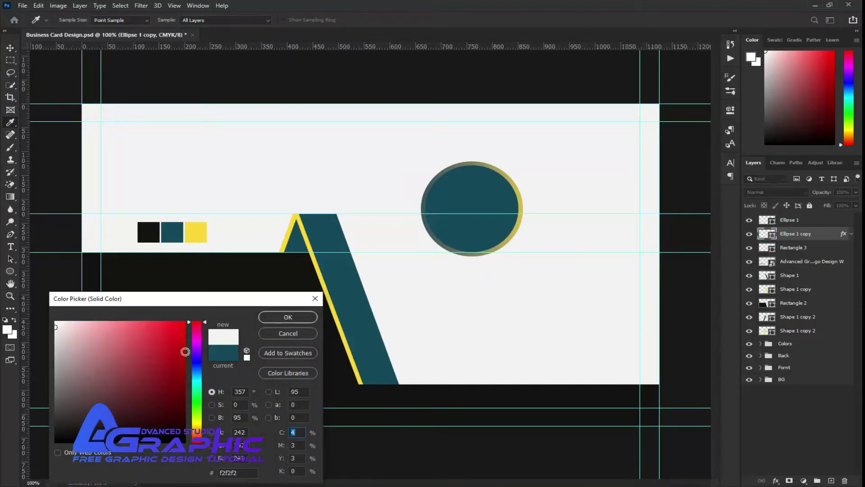
pyautogui.click(277, 334)
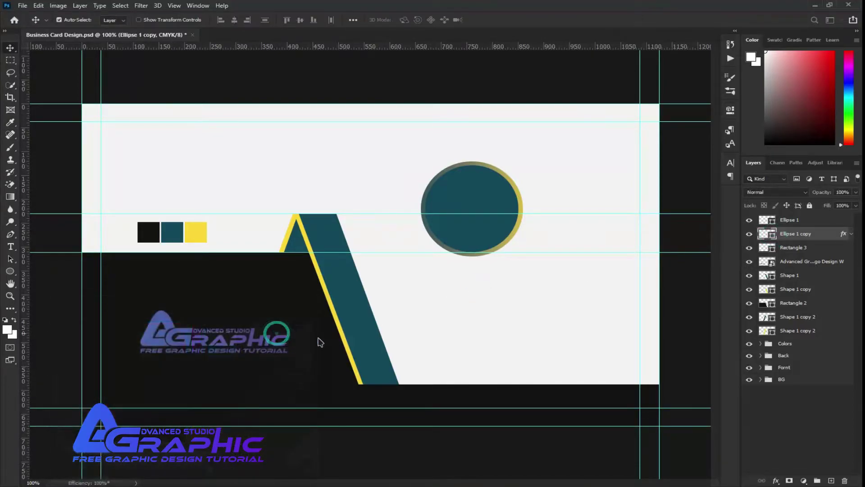
# - Fill the original Ellipse 1 with the light grey f2f2f2 sampled from the card background
pyautogui.click(749, 220)
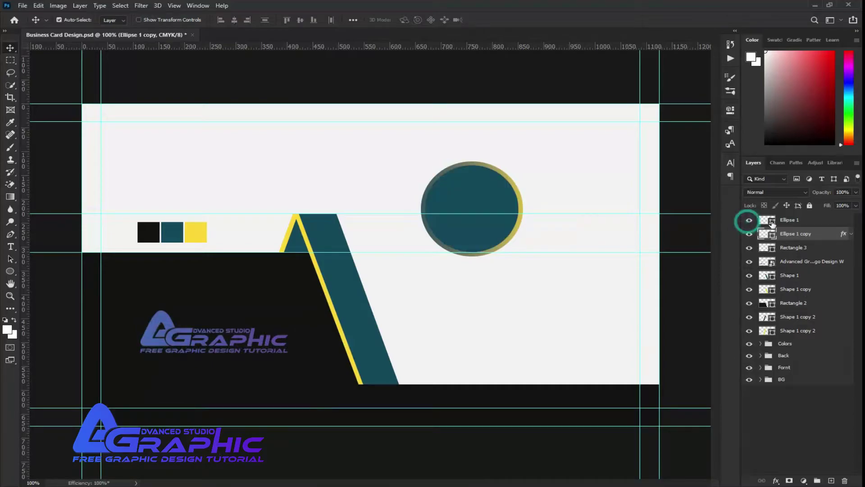
pyautogui.click(786, 220)
pyautogui.click(589, 321)
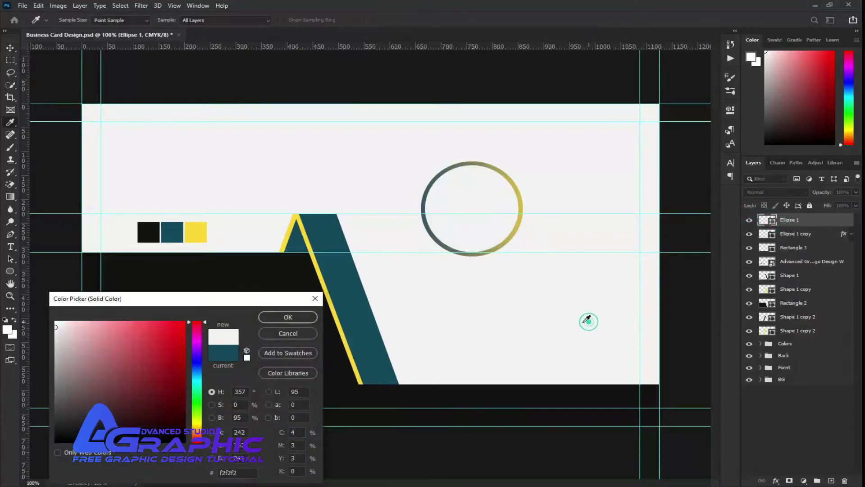
pyautogui.click(290, 314)
pyautogui.click(808, 421)
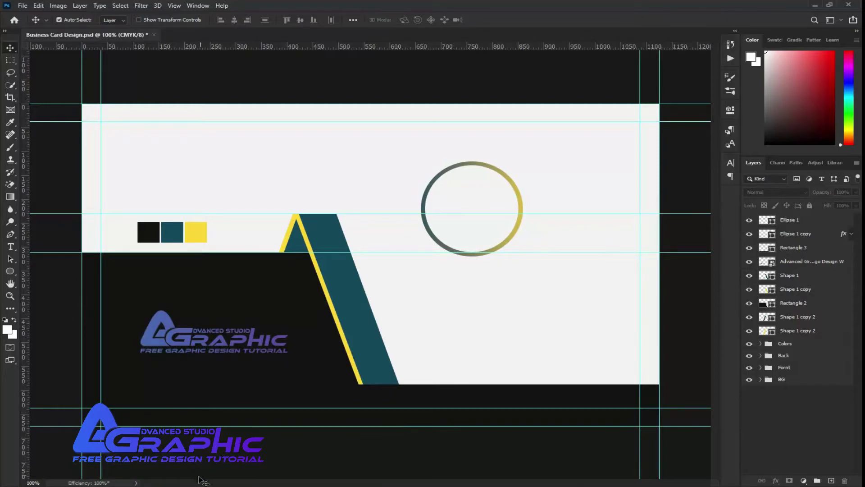
# - Clip the photo into the circle, scale it down to about 2.68% and shift it up-right to frame the face
pyautogui.rightClick(802, 220)
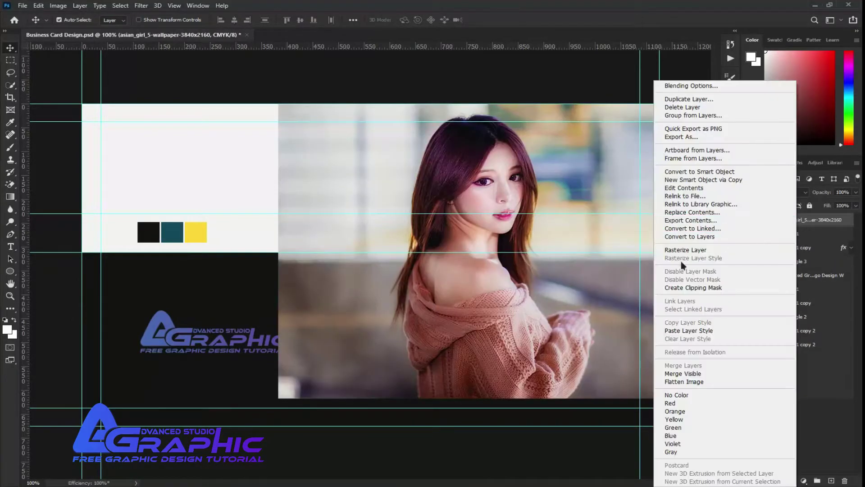
pyautogui.click(702, 288)
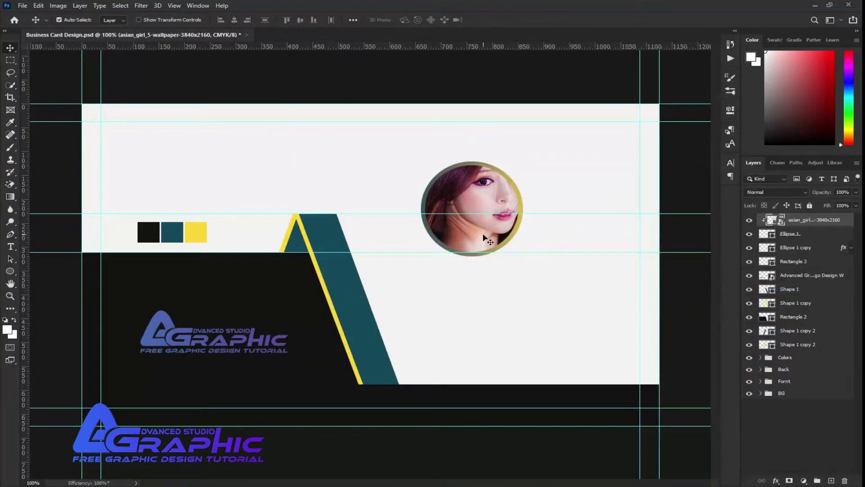
pyautogui.hotkey('ctrl', 't')
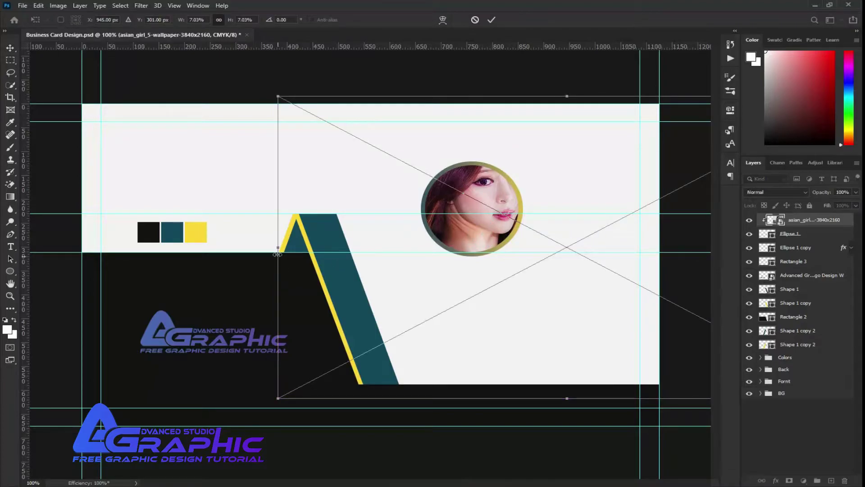
pyautogui.moveTo(277, 255); pyautogui.dragTo(419, 251)
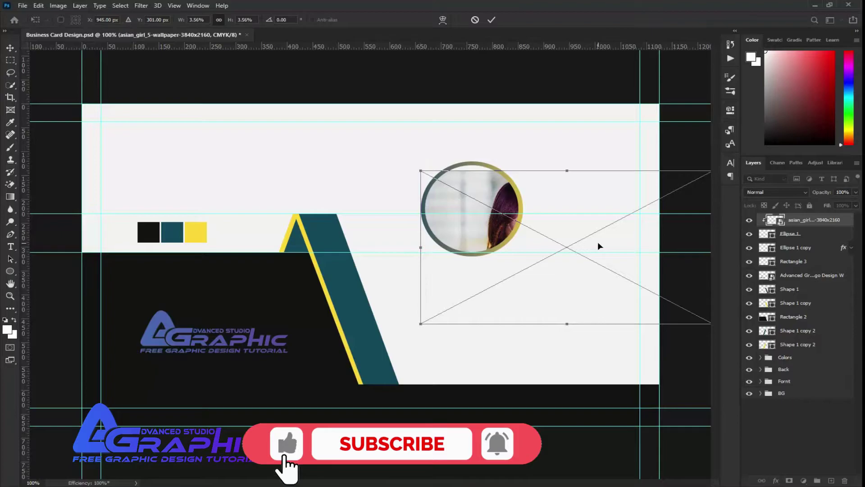
pyautogui.moveTo(597, 242); pyautogui.dragTo(537, 229)
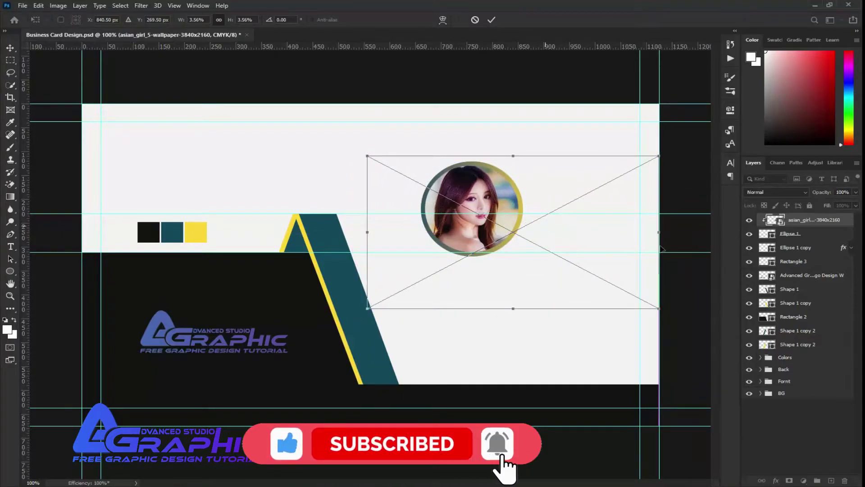
pyautogui.moveTo(658, 232); pyautogui.dragTo(587, 216)
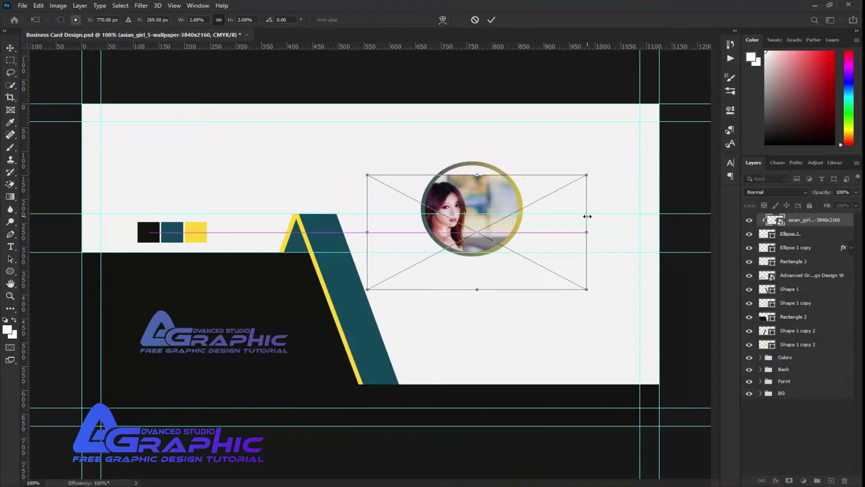
pyautogui.moveTo(497, 218); pyautogui.dragTo(522, 205)
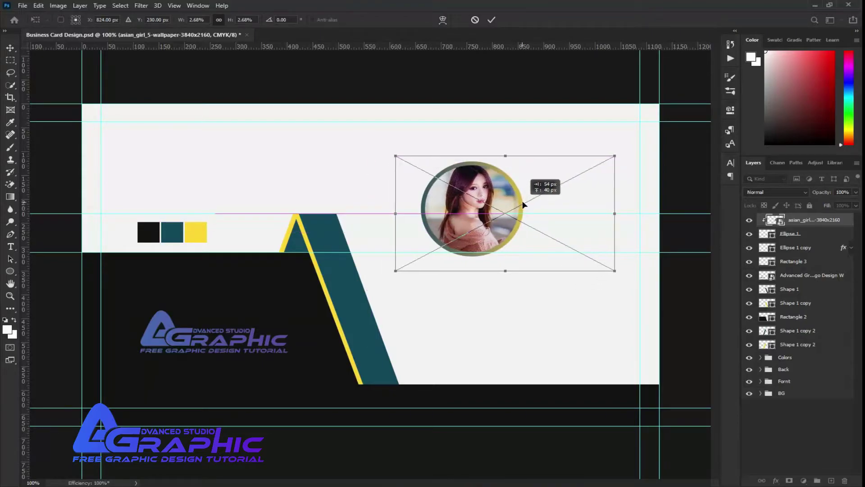
pyautogui.click(491, 19)
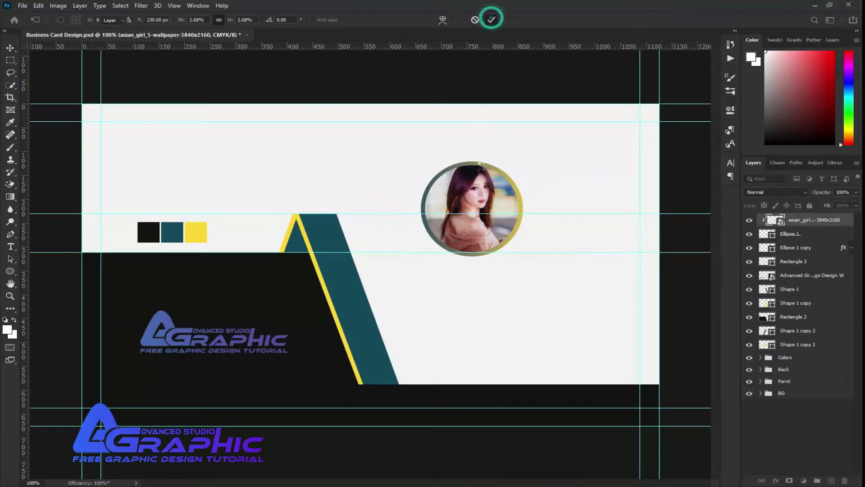
pyautogui.click(797, 440)
# - Group the layers from asian_girl to Shape 1 copy 2 as 'Design', then nudge the logo up-left
pyautogui.click(801, 344)
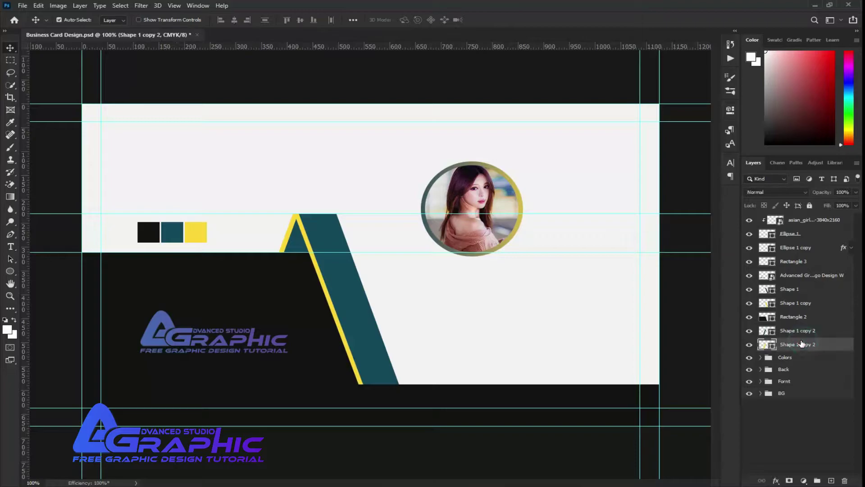
pyautogui.keyDown('shift'); pyautogui.click(802, 221); pyautogui.keyUp('shift')
pyautogui.click(816, 480)
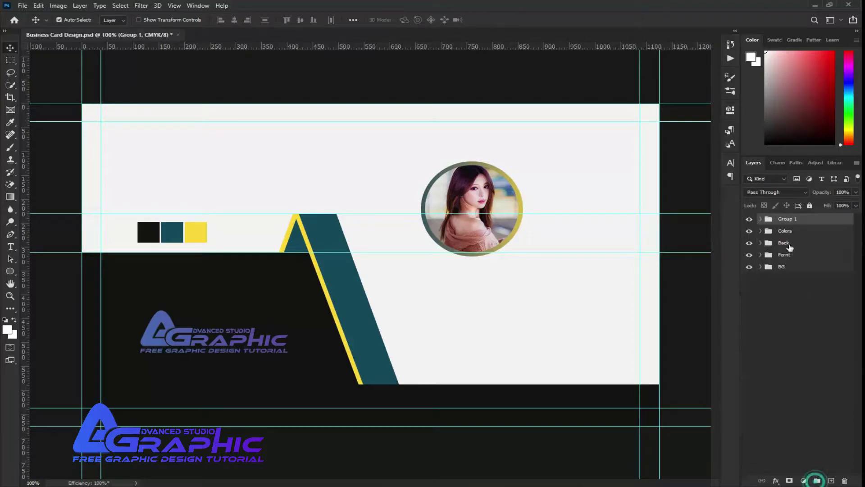
pyautogui.doubleClick(786, 218)
pyautogui.write('Des')
pyautogui.write('ign')
pyautogui.click(796, 314)
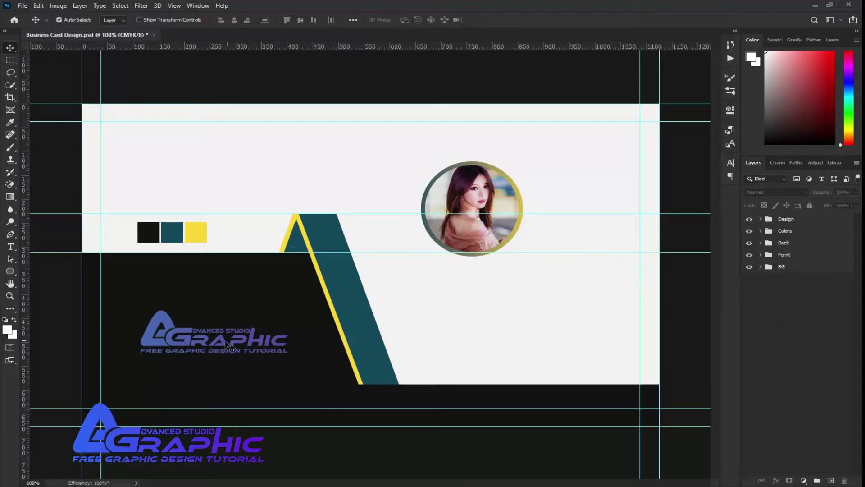
pyautogui.moveTo(225, 342); pyautogui.dragTo(218, 331)
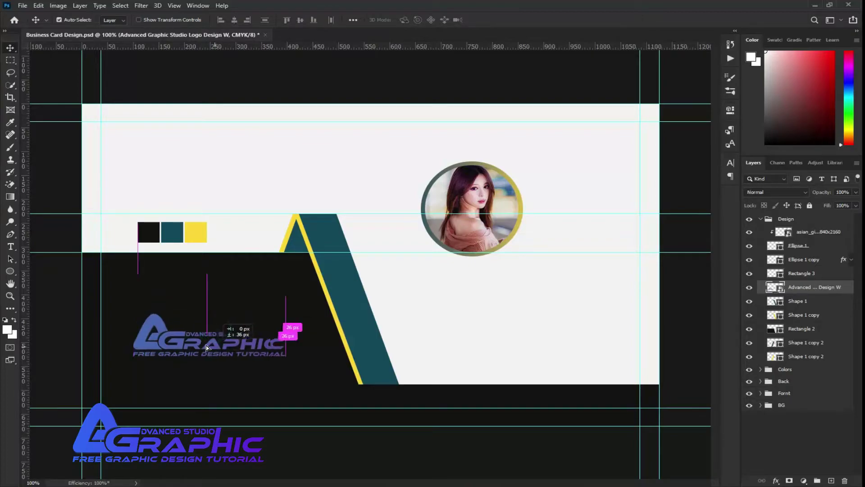
# - Shift the logo slightly and give it a reversed yellow-to-teal Gradient Overlay
pyautogui.moveTo(218, 338); pyautogui.dragTo(206, 354)
pyautogui.rightClick(810, 289)
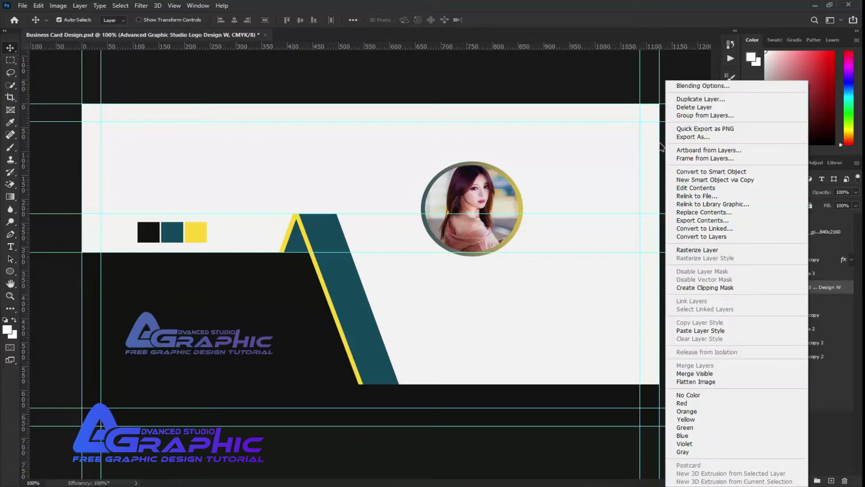
pyautogui.press('Escape')
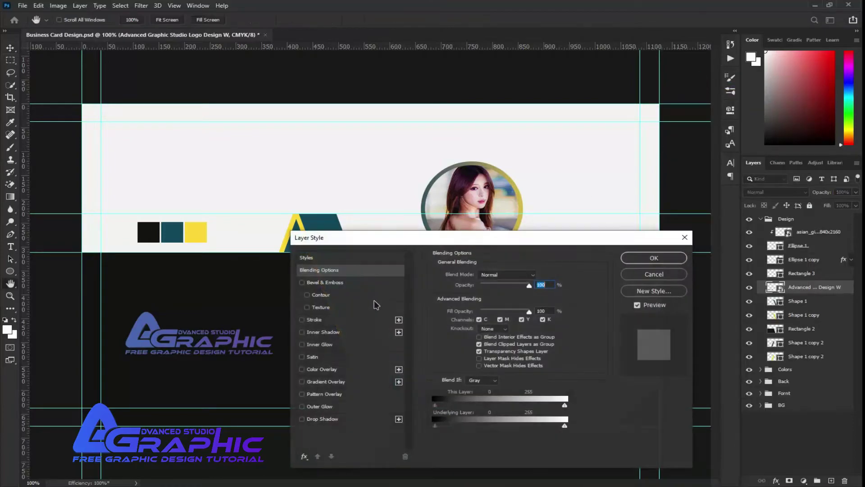
pyautogui.click(332, 381)
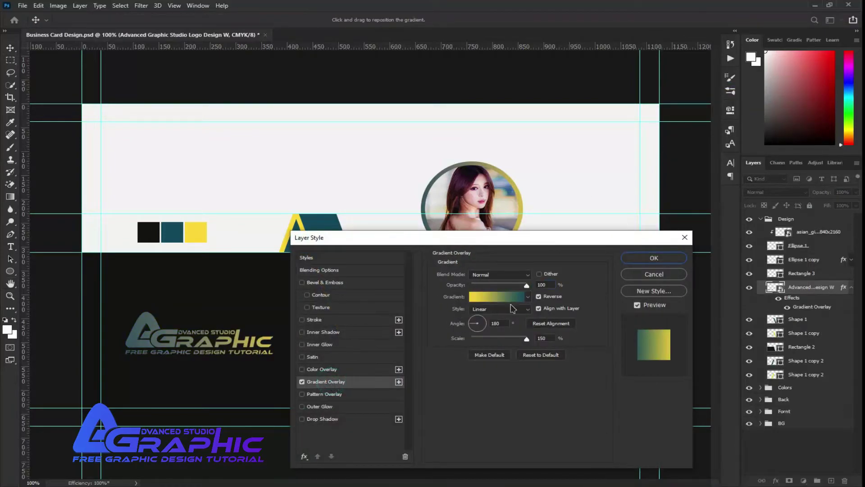
pyautogui.click(553, 297)
pyautogui.click(540, 297)
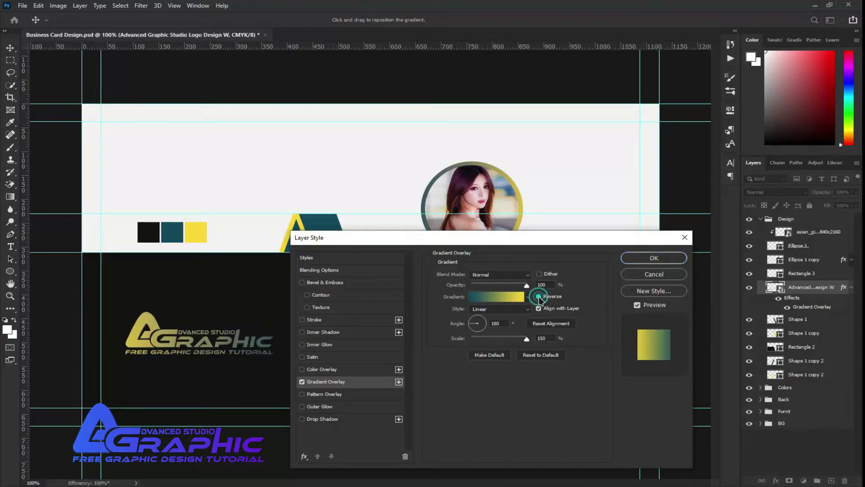
pyautogui.click(653, 258)
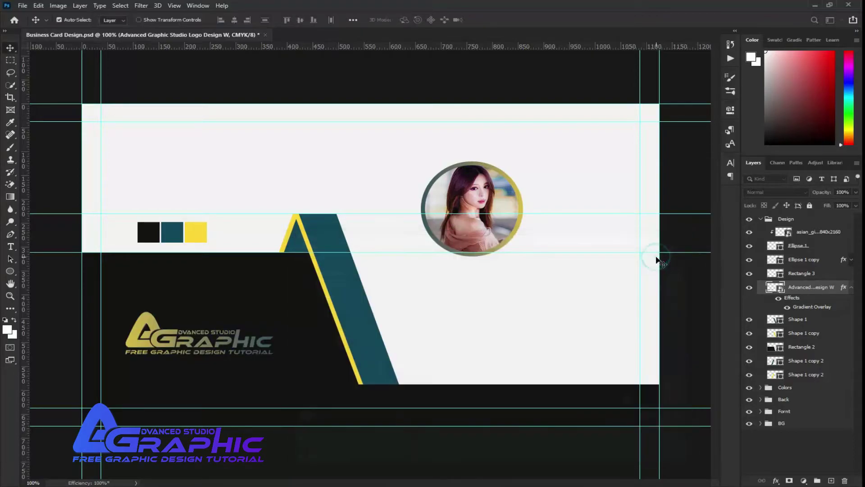
# - Collapse the logo's effects and the Design group, then save the document
pyautogui.click(851, 287)
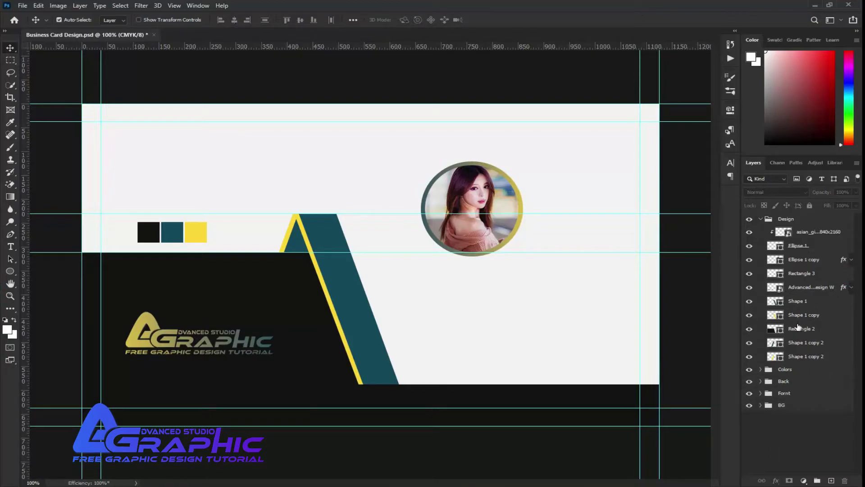
pyautogui.click(799, 358)
pyautogui.keyDown('shift'); pyautogui.click(806, 231); pyautogui.keyUp('shift')
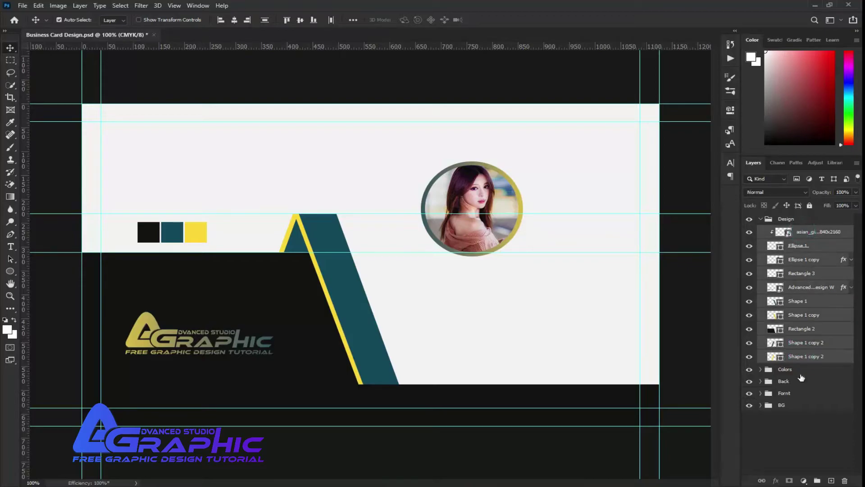
pyautogui.click(802, 443)
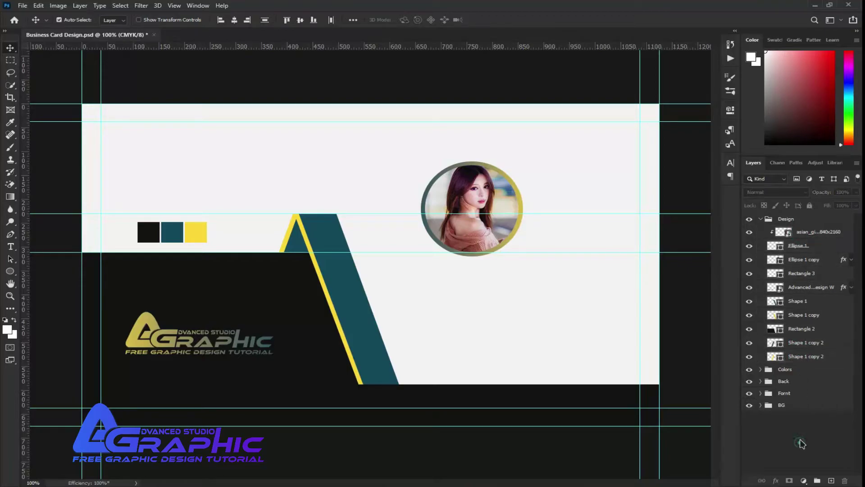
pyautogui.click(761, 220)
pyautogui.hotkey('ctrl', 's')
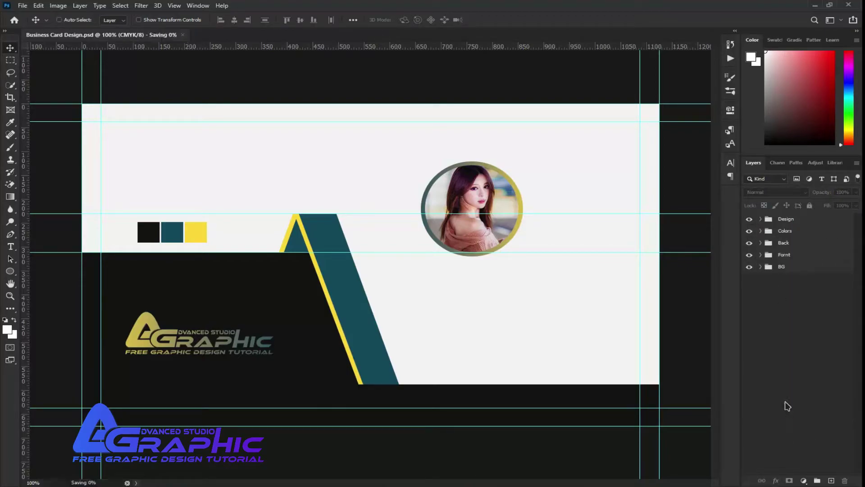
# - Move the photo and both Ellipse layers above Design into a new group named Image
pyautogui.click(760, 220)
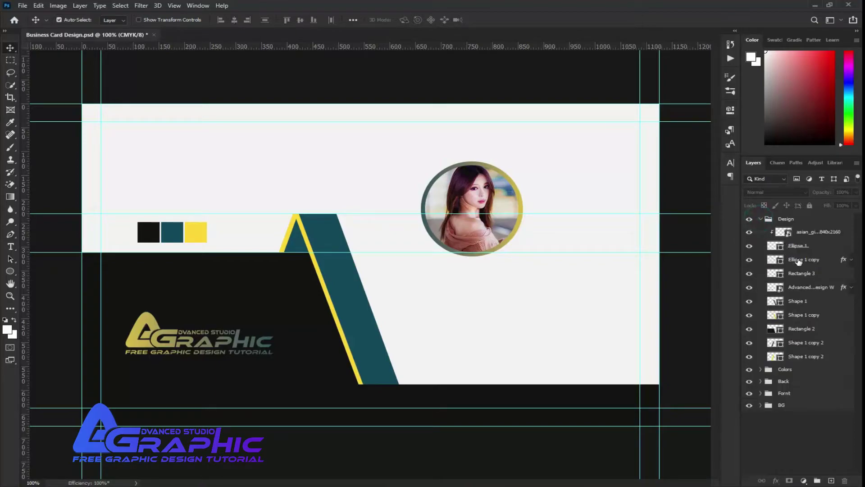
pyautogui.click(797, 261)
pyautogui.keyDown('shift'); pyautogui.click(807, 232); pyautogui.keyUp('shift')
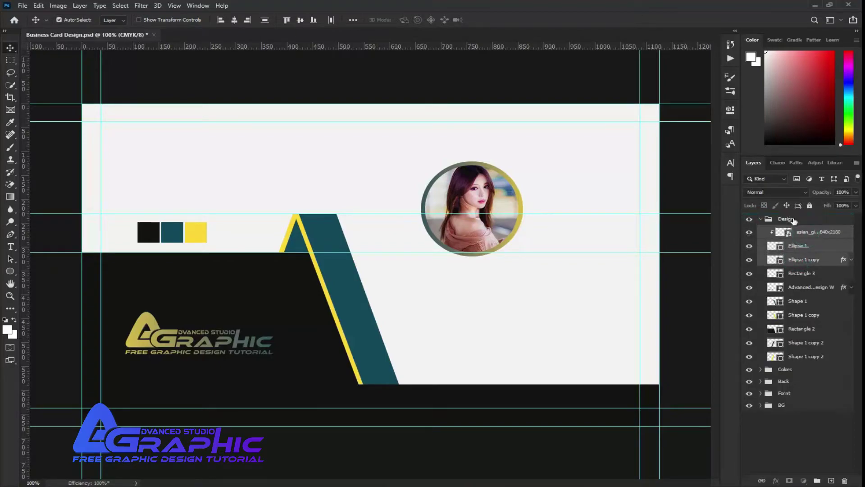
pyautogui.moveTo(802, 232); pyautogui.dragTo(767, 221)
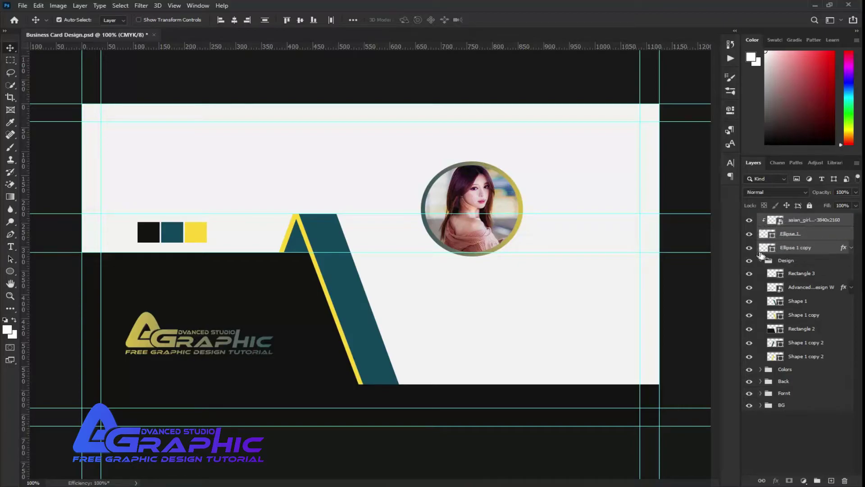
pyautogui.click(760, 261)
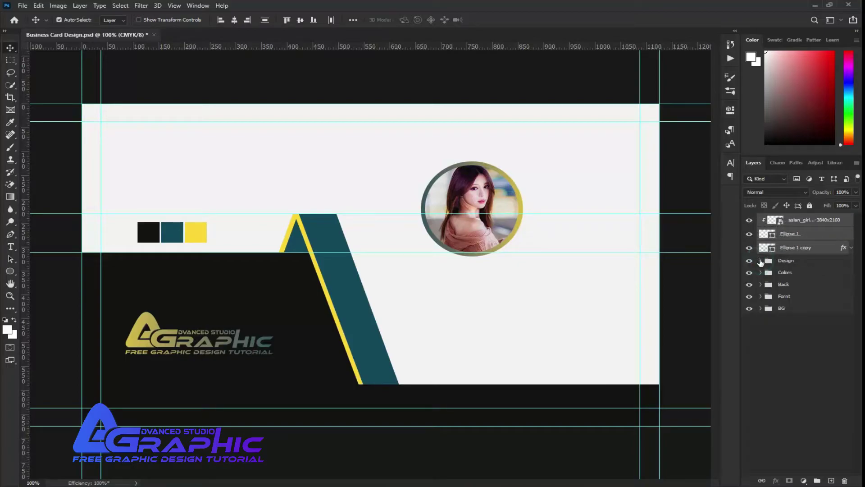
pyautogui.click(817, 481)
pyautogui.doubleClick(786, 220)
pyautogui.write('Image')
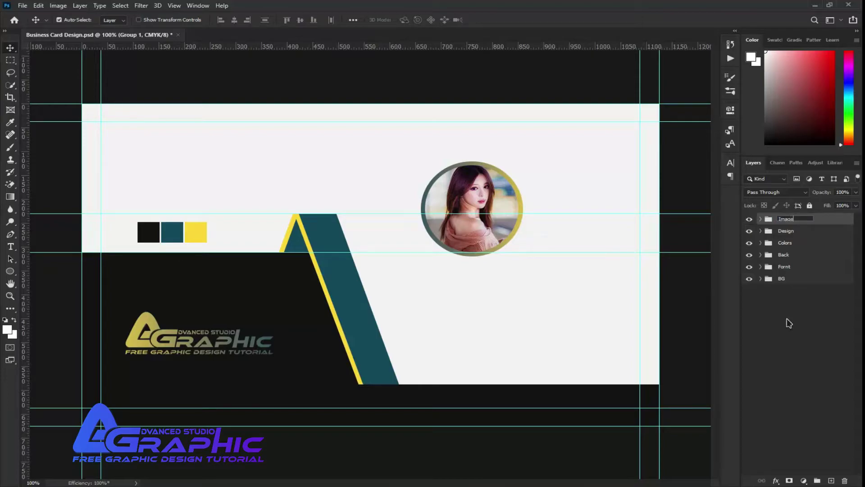
pyautogui.click(789, 323)
pyautogui.click(749, 219)
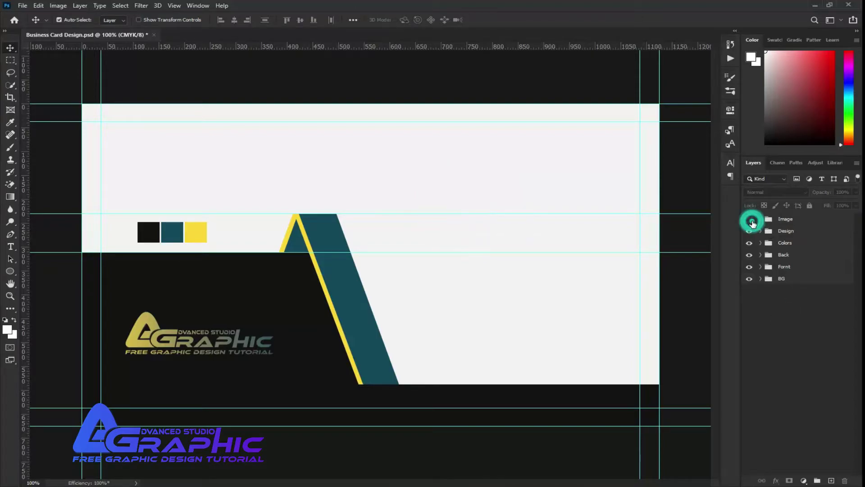
pyautogui.click(804, 364)
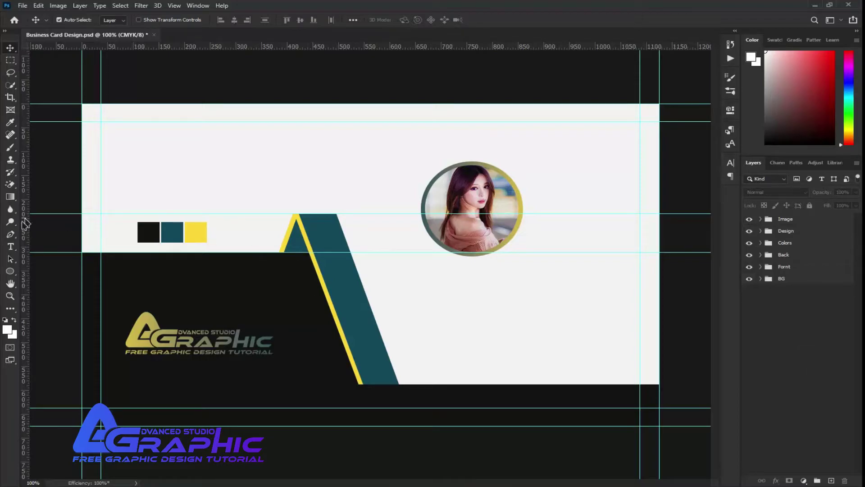
# - Add a text layer below the photo containing the person's name copied from the notes
pyautogui.click(10, 246)
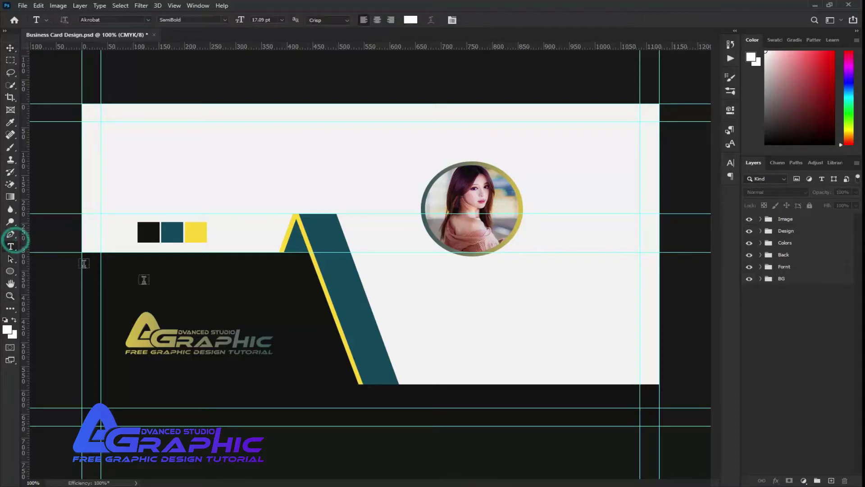
pyautogui.click(417, 274)
pyautogui.hotkey('alt', 'Tab')
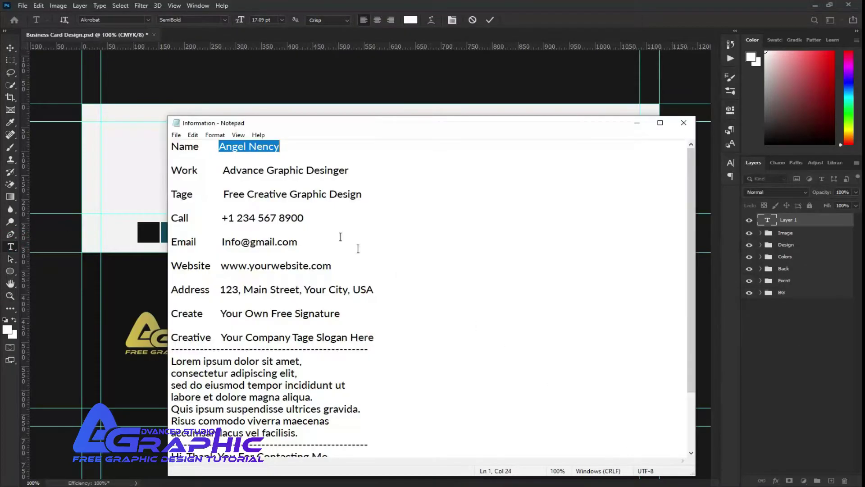
pyautogui.rightClick(231, 147)
pyautogui.click(244, 177)
pyautogui.hotkey('alt', 'Tab')
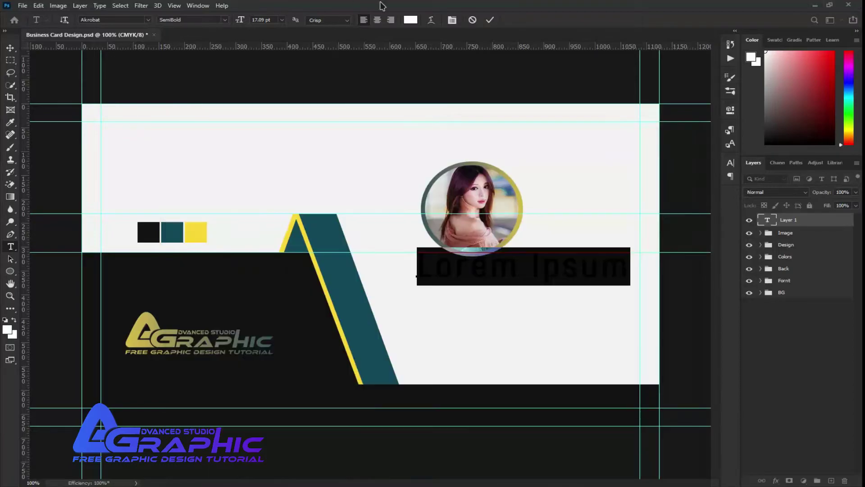
pyautogui.hotkey('ctrl', 'v')
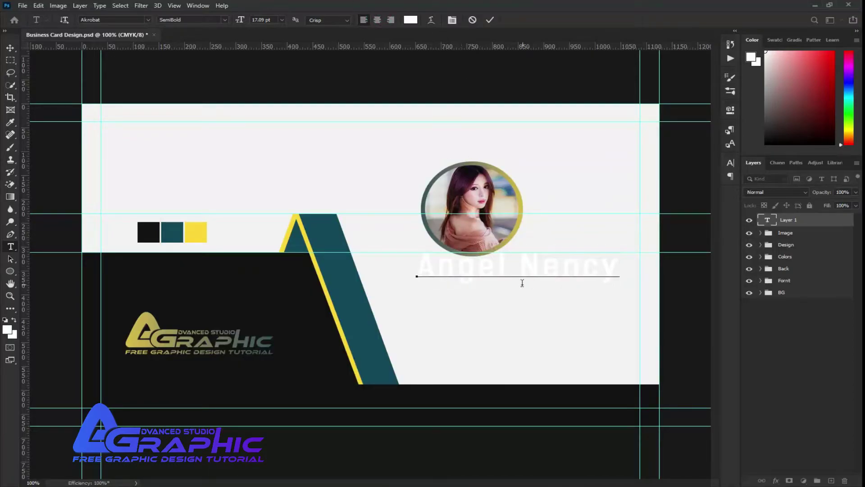
# - Make the name teal, 12 pt with 0 letter spacing, and commit it
pyautogui.tripleClick(522, 267)
pyautogui.click(410, 20)
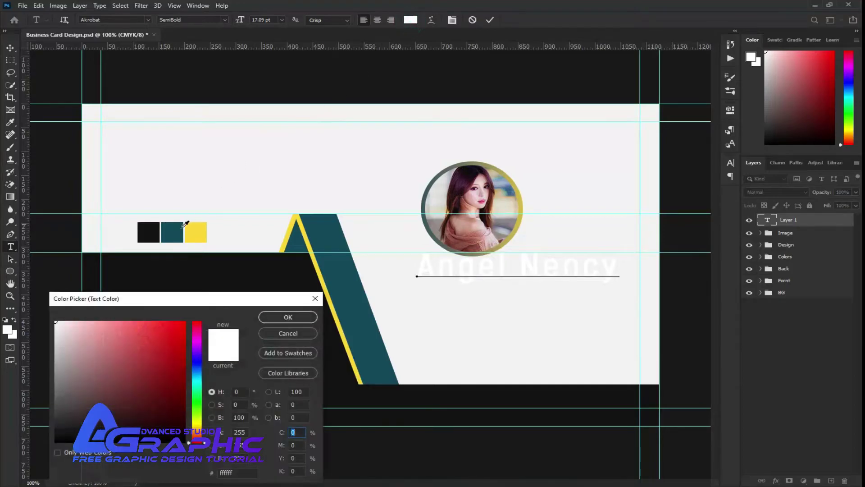
pyautogui.click(182, 228)
pyautogui.click(288, 316)
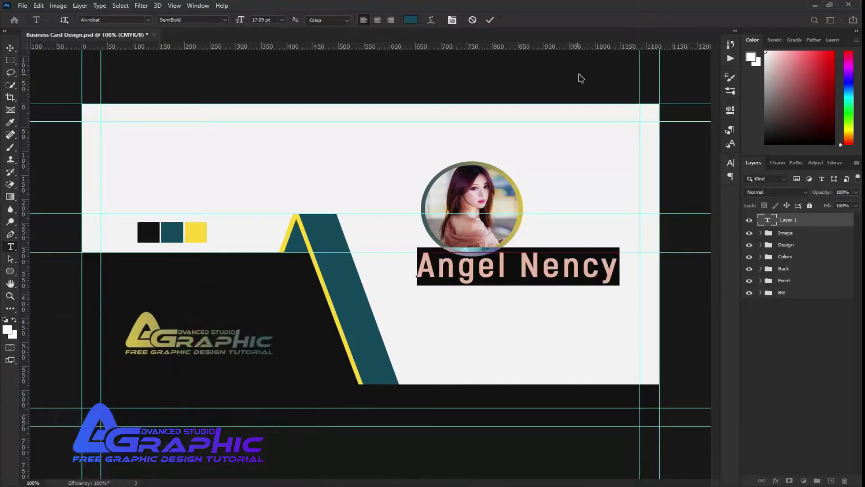
pyautogui.click(730, 161)
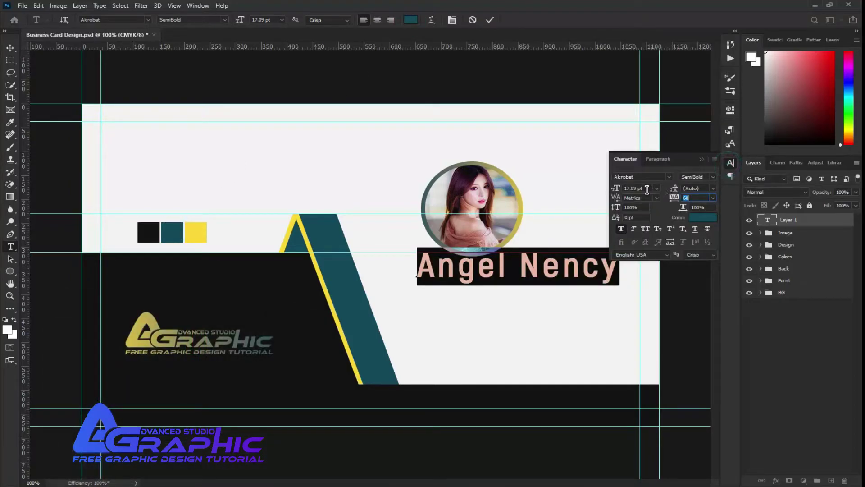
pyautogui.click(713, 198)
pyautogui.click(707, 258)
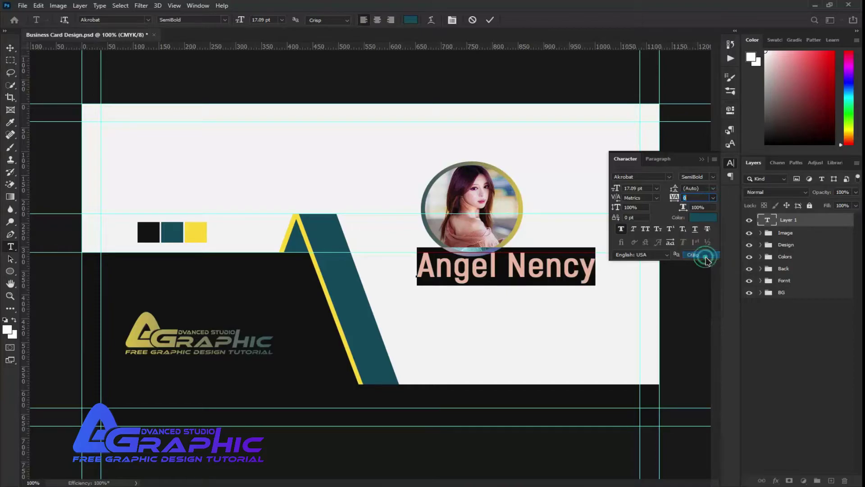
pyautogui.moveTo(618, 189); pyautogui.dragTo(618, 189)
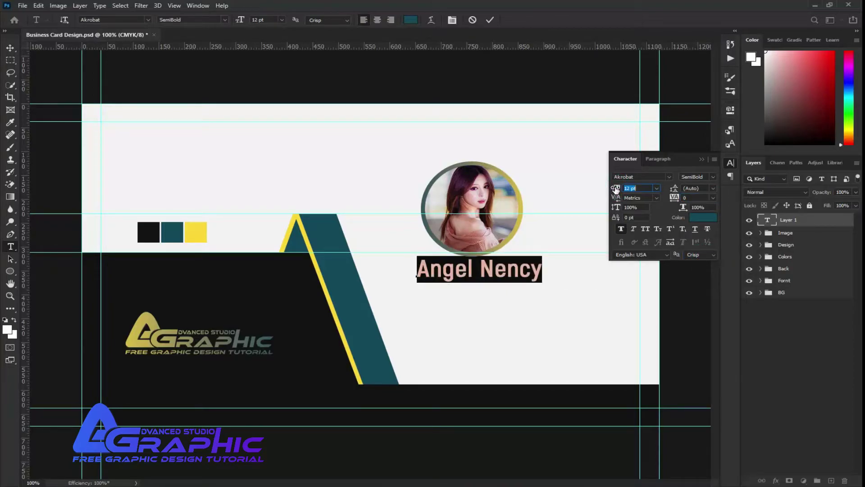
pyautogui.click(490, 21)
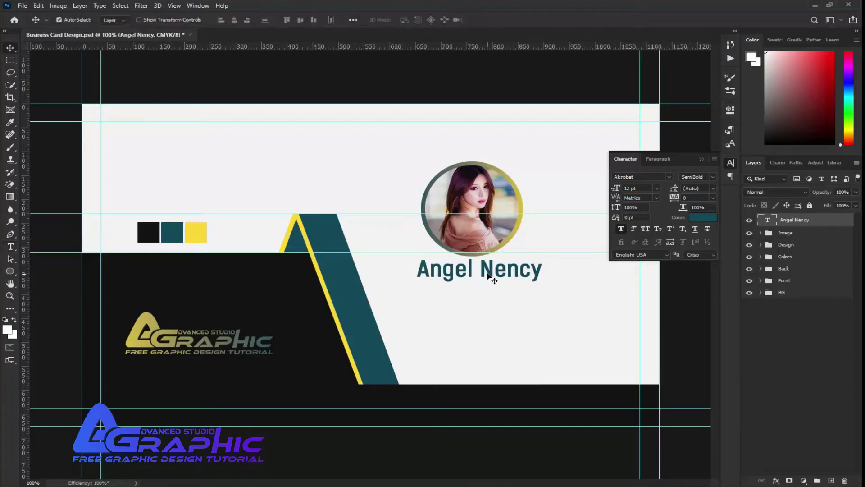
# - Recolour the surname black, leaving the first name teal
pyautogui.click(487, 274)
pyautogui.hotkey('ctrl', 'a')
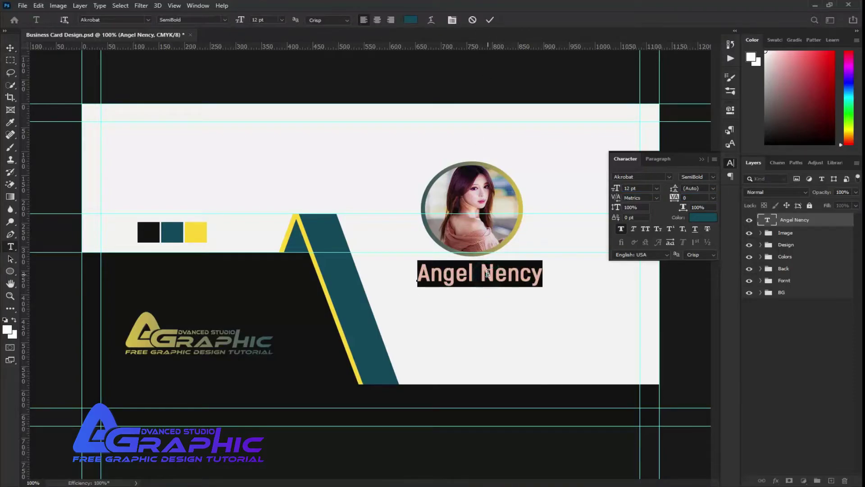
pyautogui.moveTo(479, 273)
pyautogui.mouseDown()
pyautogui.moveTo(539, 275)
pyautogui.moveTo(478, 274)
pyautogui.mouseUp()
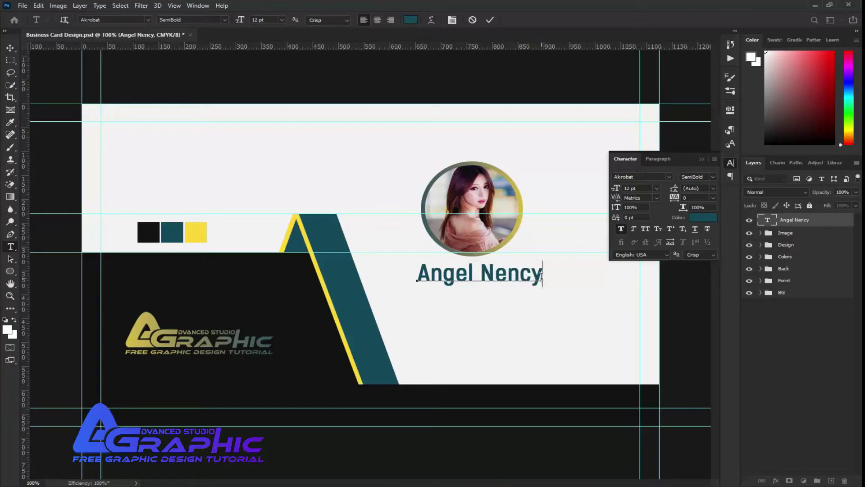
pyautogui.click(410, 20)
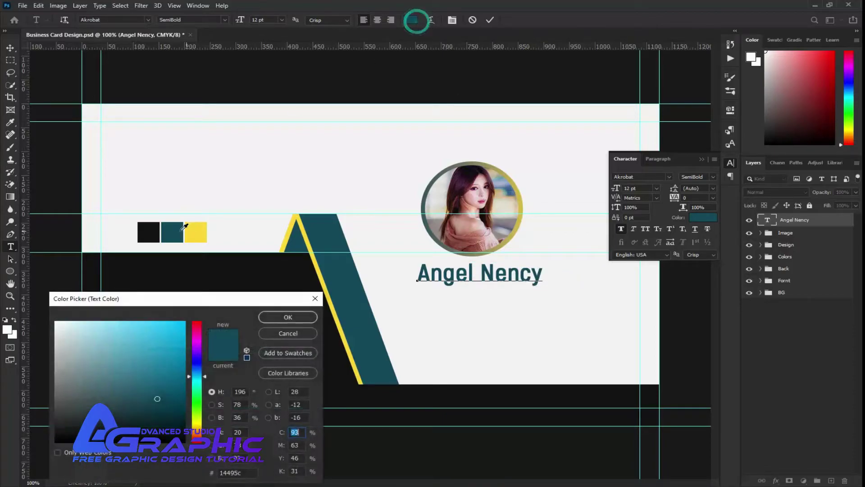
pyautogui.click(149, 232)
pyautogui.click(310, 322)
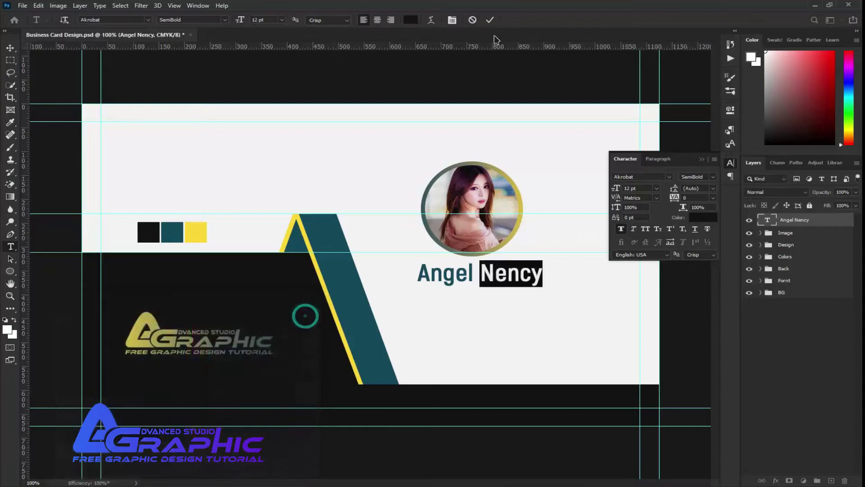
pyautogui.click(489, 19)
pyautogui.press('v')
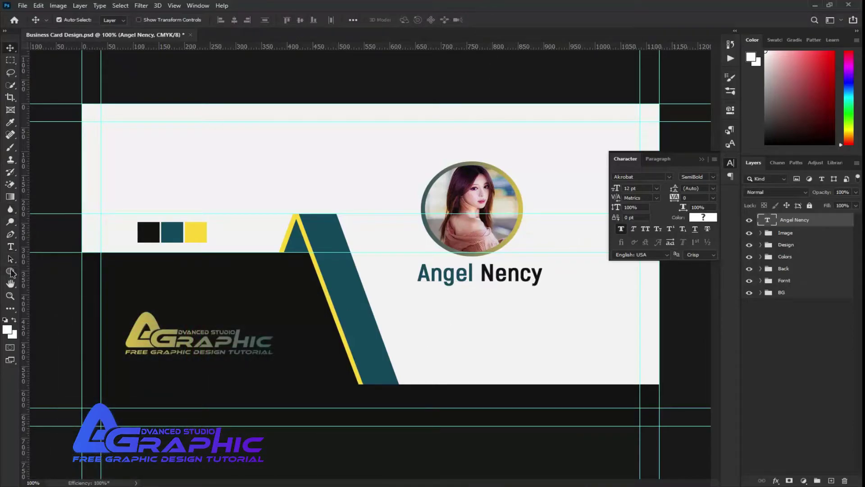
# - Draw a small 62 × 19 px rectangle beneath the first name
pyautogui.rightClick(11, 272)
pyautogui.click(36, 269)
pyautogui.moveTo(418, 285); pyautogui.dragTo(448, 293)
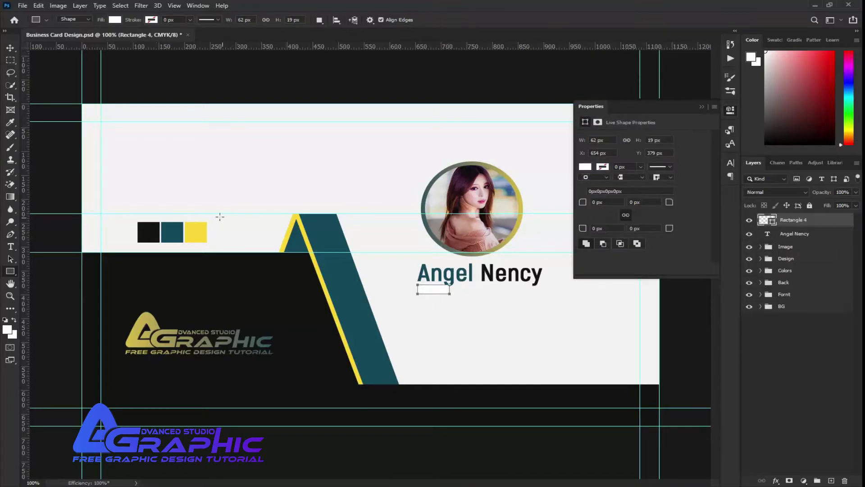
# - Fill the new rectangle yellow and nudge it slightly left
pyautogui.doubleClick(772, 220)
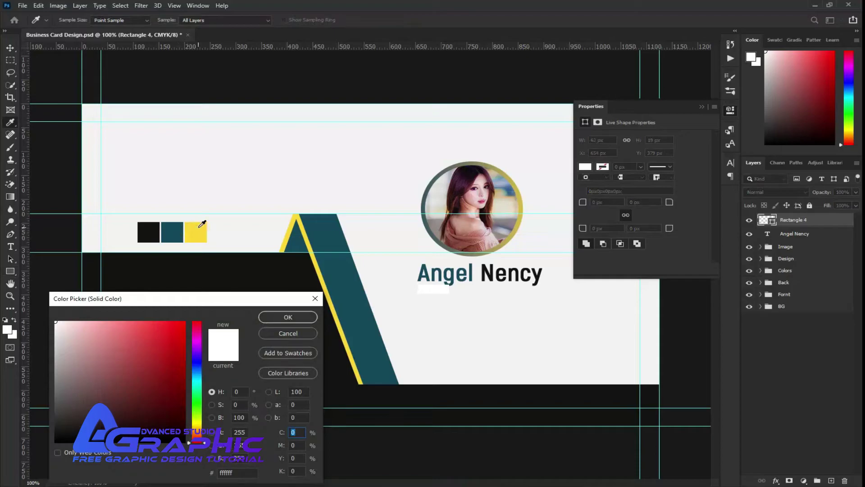
pyautogui.click(198, 229)
pyautogui.click(282, 320)
pyautogui.press('v')
pyautogui.moveTo(436, 289); pyautogui.dragTo(433, 291)
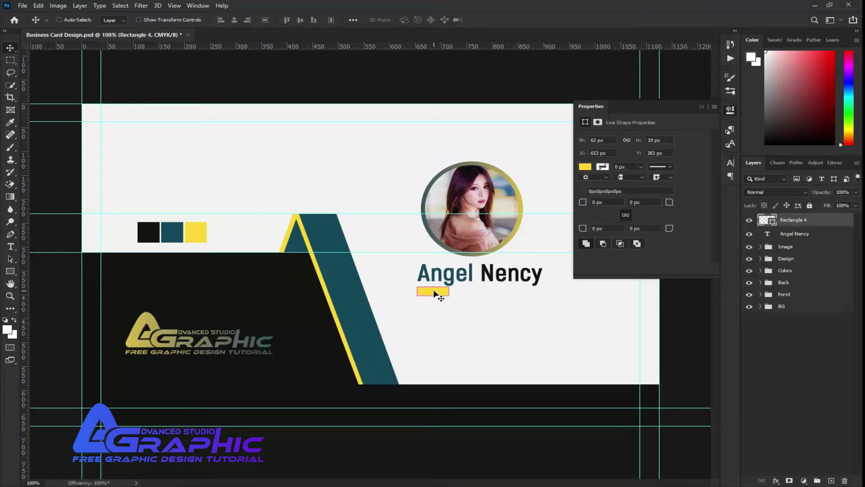
# - Duplicate the yellow bar, stretch the copy across the name and colour it teal
pyautogui.moveTo(433, 292); pyautogui.dragTo(542, 291)
pyautogui.hotkey('ctrl', 't')
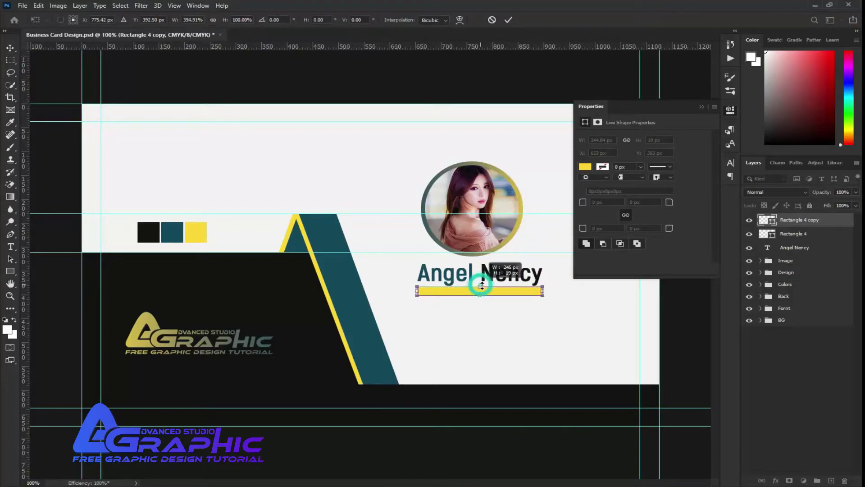
pyautogui.click(509, 20)
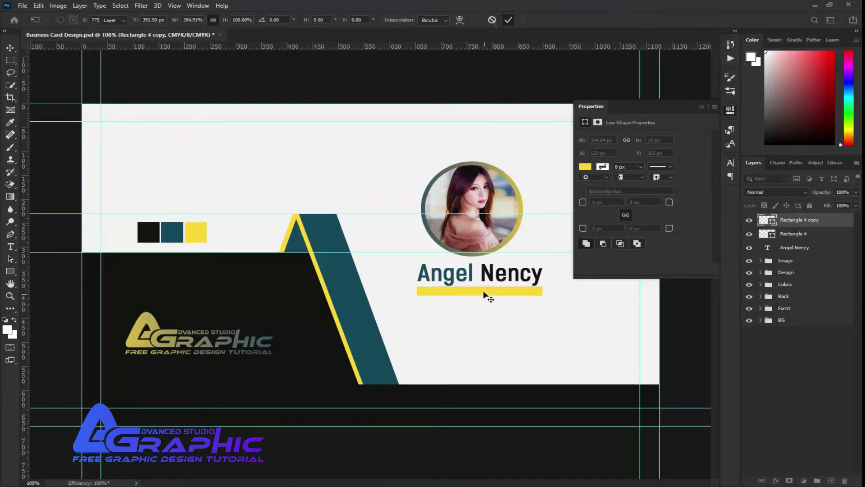
pyautogui.scroll(5, 483, 290)
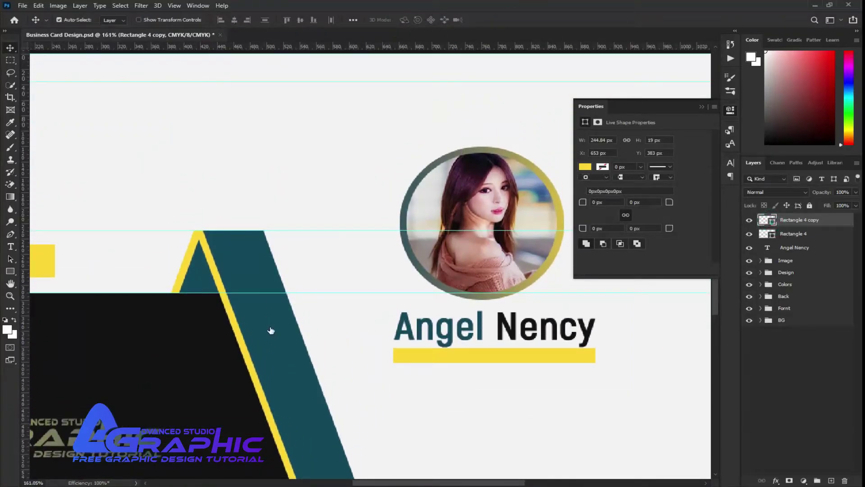
pyautogui.click(252, 266)
pyautogui.click(287, 328)
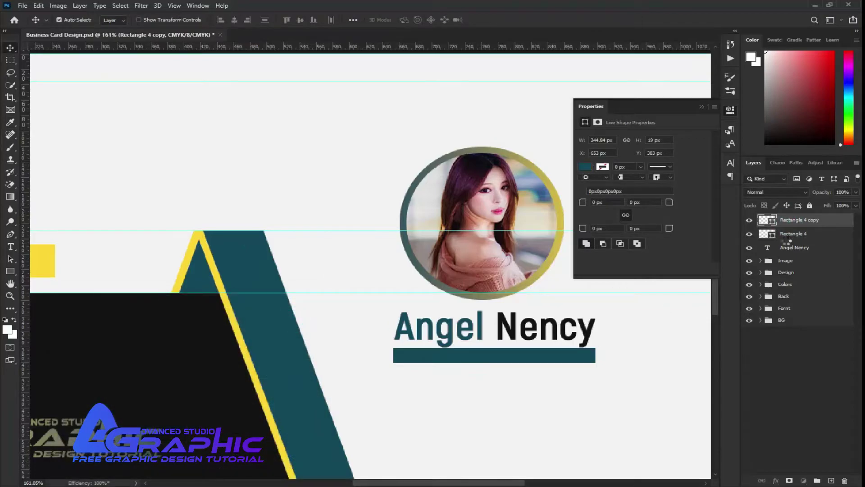
# - Put the teal bar behind the yellow one, make it thinner, centre it vertically and extend it to the name's end
pyautogui.moveTo(786, 242); pyautogui.dragTo(788, 240)
pyautogui.hotkey('ctrl', 't')
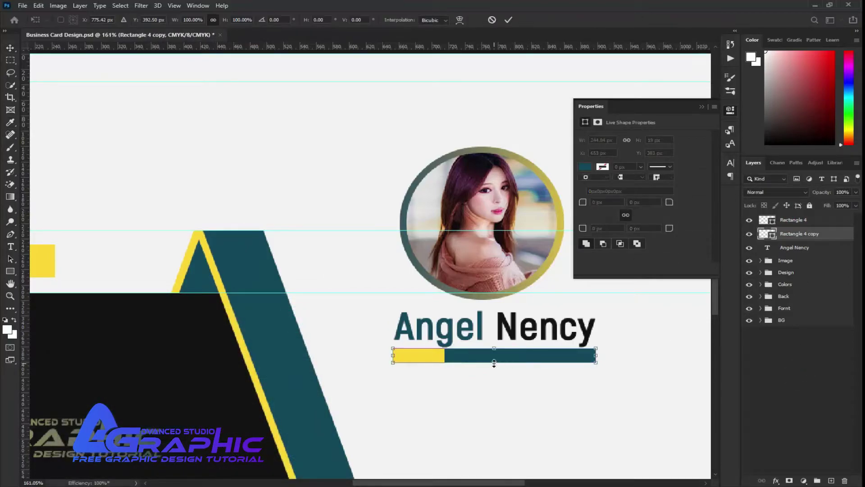
pyautogui.moveTo(494, 364); pyautogui.dragTo(494, 347)
pyautogui.click(508, 19)
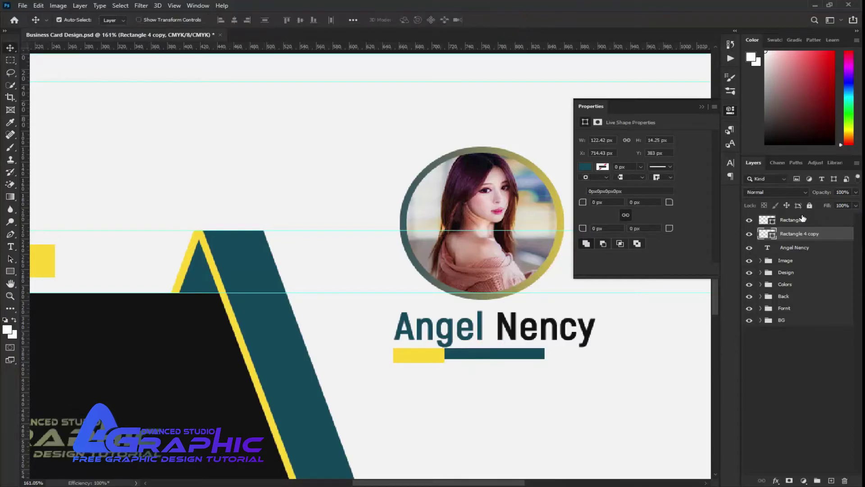
pyautogui.keyDown('shift'); pyautogui.click(803, 218); pyautogui.keyUp('shift')
pyautogui.click(300, 20)
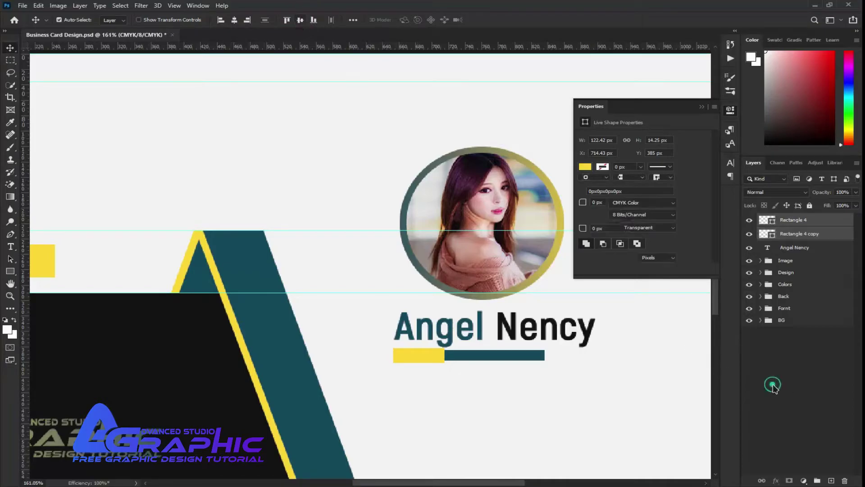
pyautogui.click(517, 356)
pyautogui.hotkey('ctrl', 't')
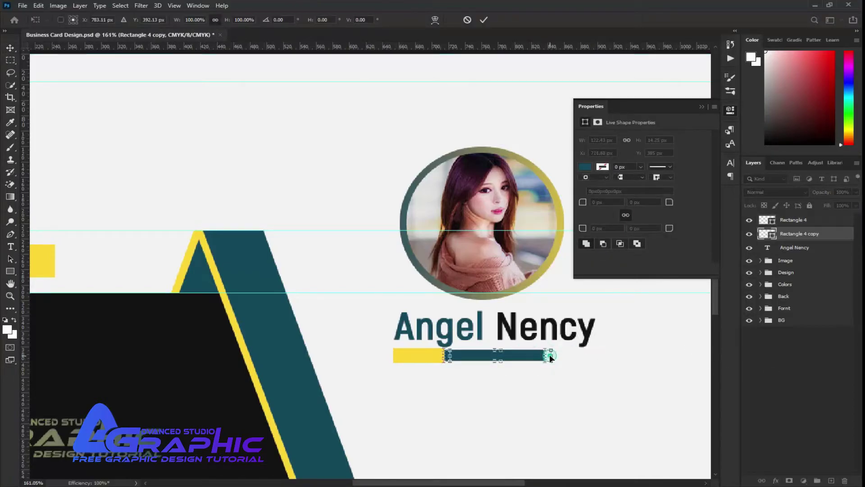
pyautogui.moveTo(551, 357); pyautogui.dragTo(595, 356)
pyautogui.click(508, 20)
# - Nudge the yellow and teal bars into line and slightly down
pyautogui.click(815, 396)
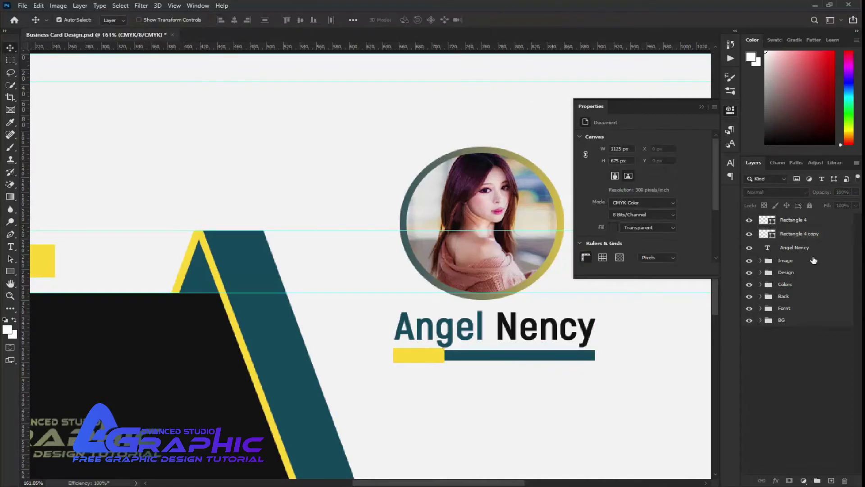
pyautogui.click(796, 220)
pyautogui.press('Down')
pyautogui.press('Down')
pyautogui.press('Down')
pyautogui.press('Down')
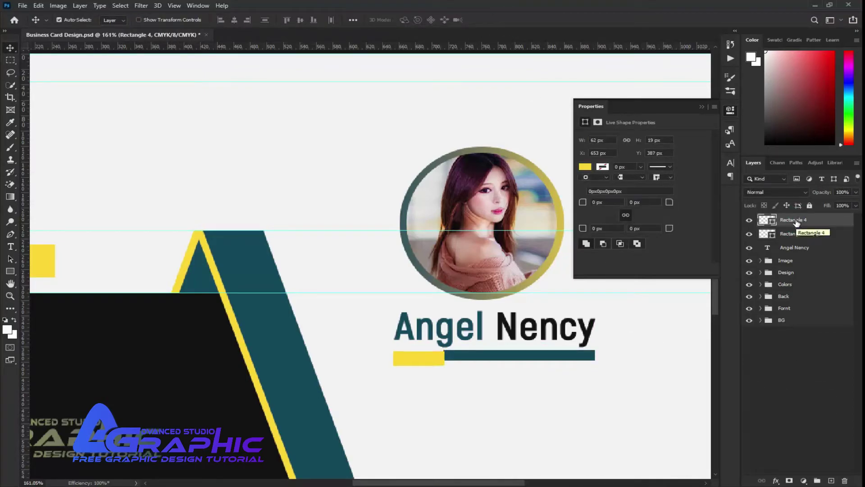
pyautogui.press('Up')
pyautogui.press('Up')
pyautogui.press('Up')
pyautogui.keyDown('shift'); pyautogui.click(798, 234); pyautogui.keyUp('shift')
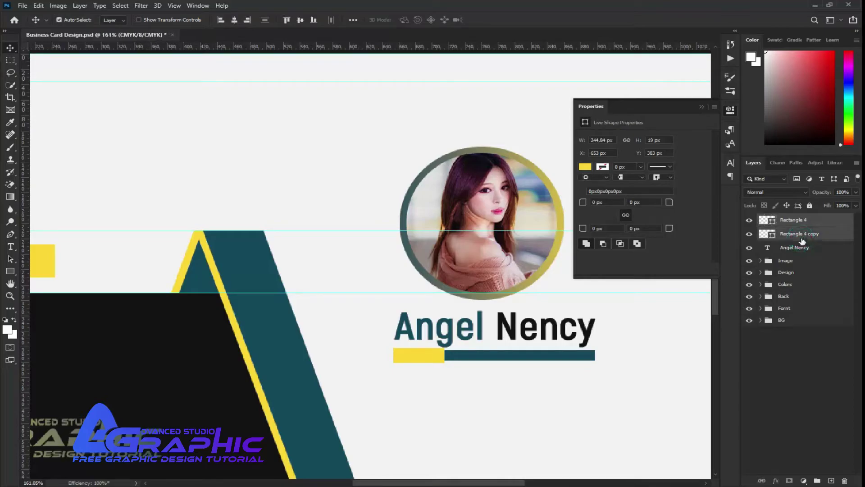
pyautogui.press('Down')
pyautogui.press('Down')
pyautogui.press('Down')
# - Duplicate the name layer, move it below the bars and retype it as 'Graphic Designer'
pyautogui.click(792, 248)
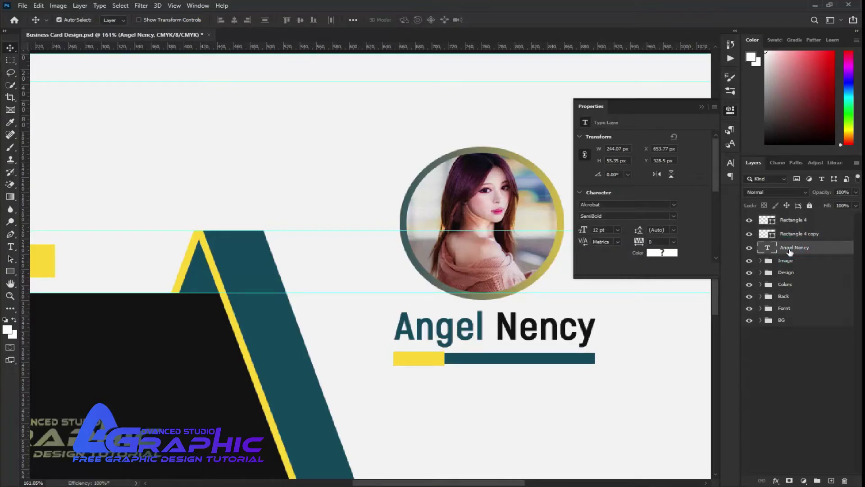
pyautogui.hotkey('ctrl', 'j')
pyautogui.press('Down')
pyautogui.press('Down')
pyautogui.press('Down')
pyautogui.press('Down')
pyautogui.press('Down')
pyautogui.press('Down')
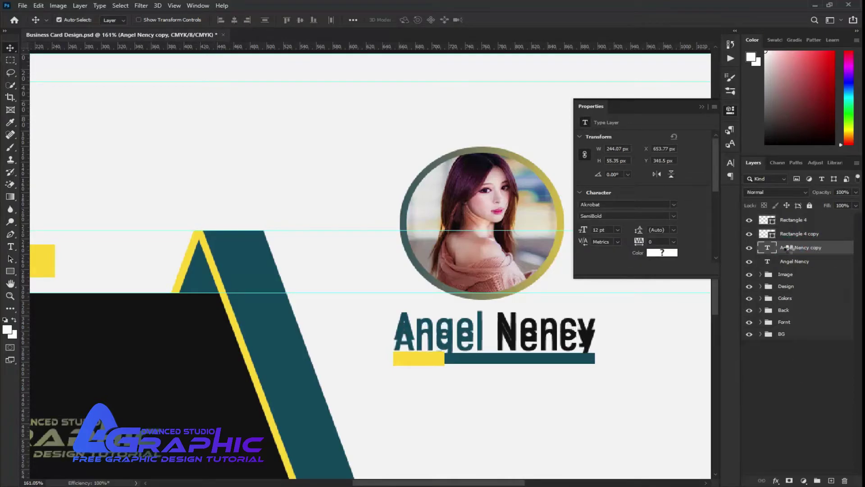
pyautogui.press('Down')
pyautogui.press('Down')
pyautogui.press('Down')
pyautogui.press('Down')
pyautogui.press('Down')
pyautogui.press('Down')
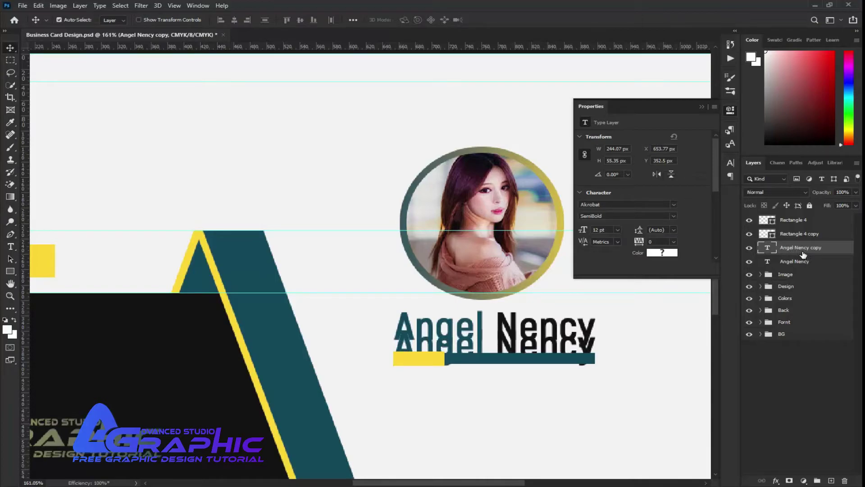
pyautogui.click(795, 262)
pyautogui.click(792, 249)
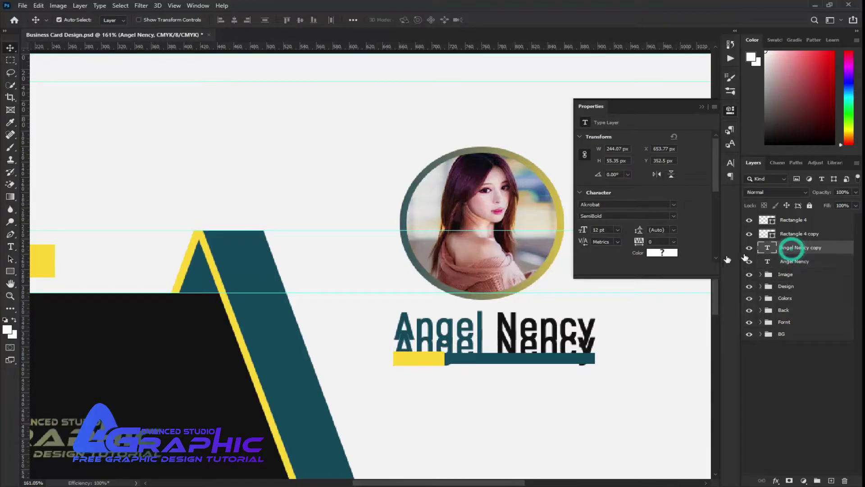
pyautogui.moveTo(513, 346); pyautogui.dragTo(512, 382)
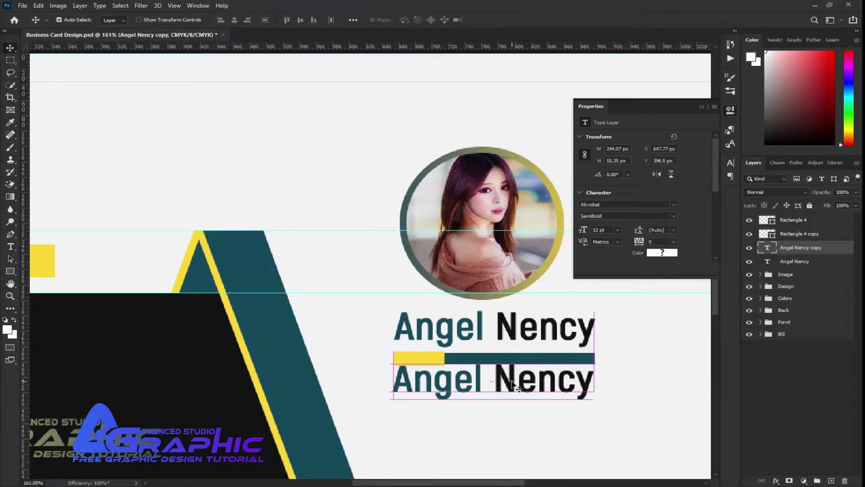
pyautogui.doubleClick(510, 381)
pyautogui.write('G')
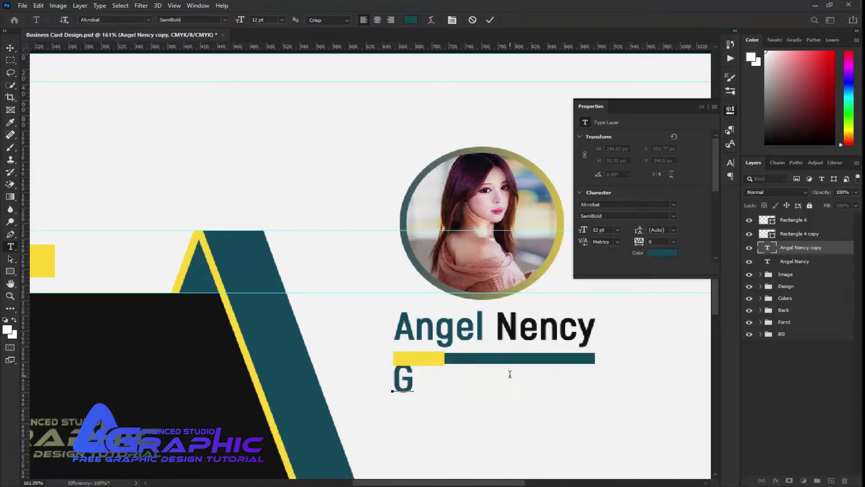
pyautogui.write('raphic ')
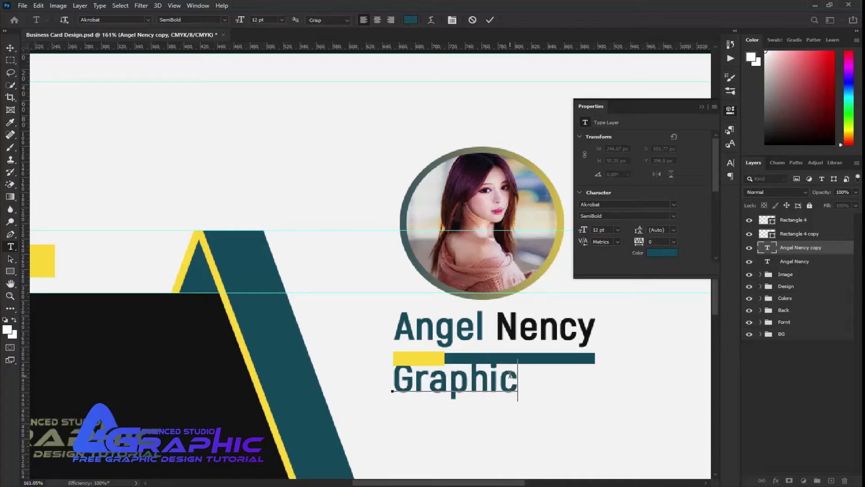
pyautogui.write('D')
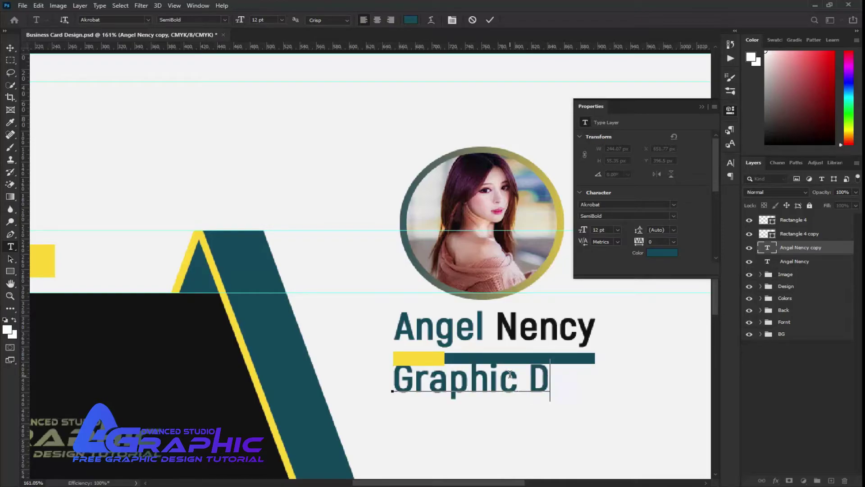
pyautogui.write('esigner')
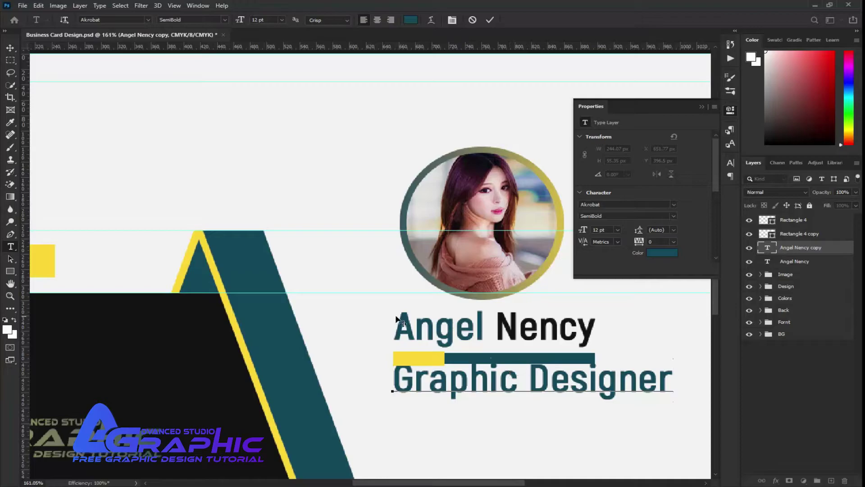
pyautogui.click(490, 20)
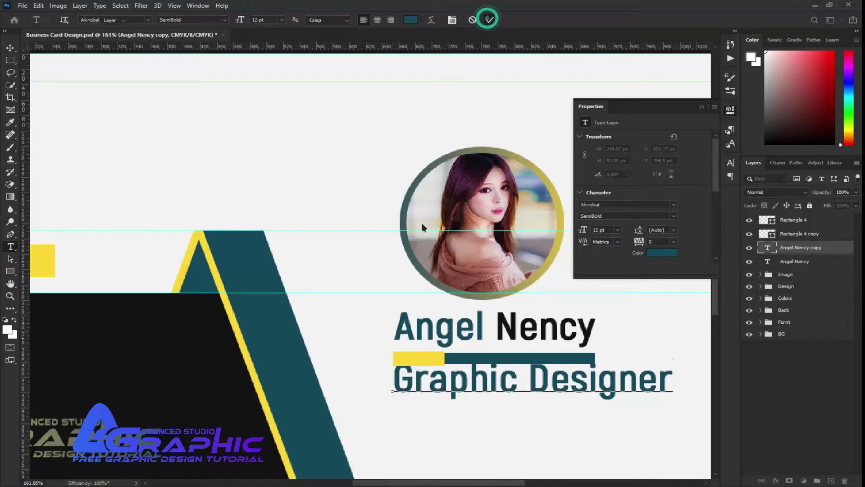
# - Set the Graphic Designer text to 6 pt Akrobat Regular with 80 tracking
pyautogui.press('v')
pyautogui.hotkey('ctrl', '1')
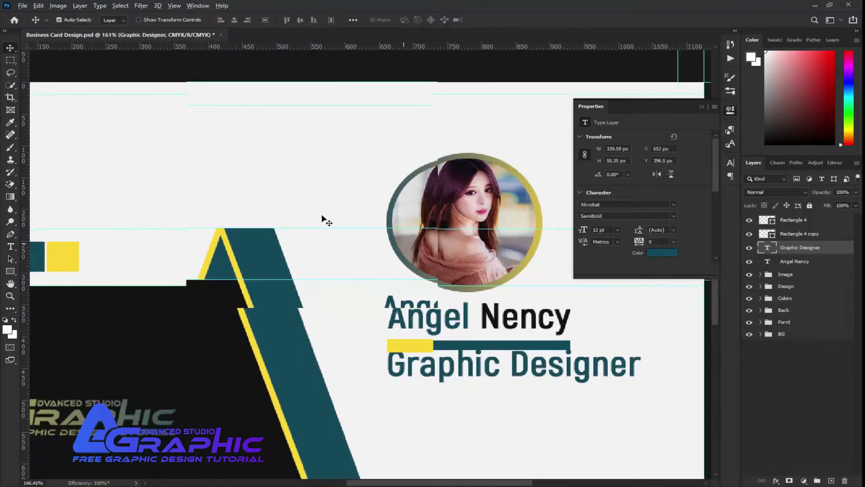
pyautogui.scroll(1, 321, 219)
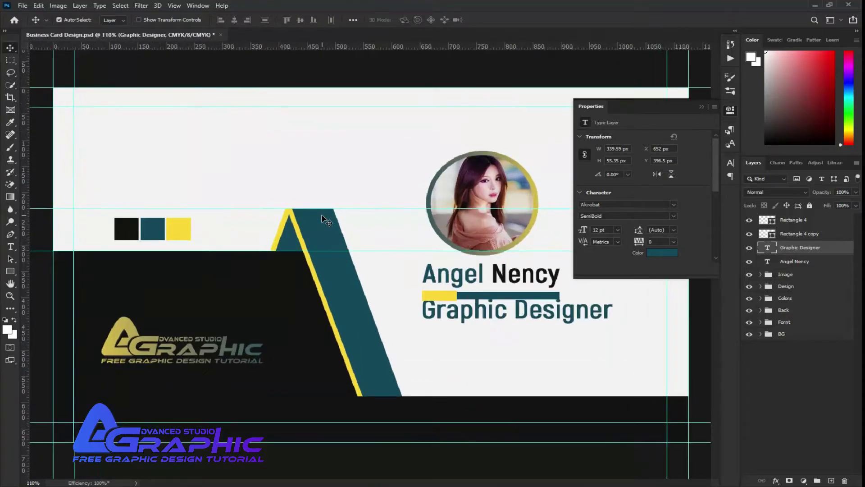
pyautogui.click(702, 107)
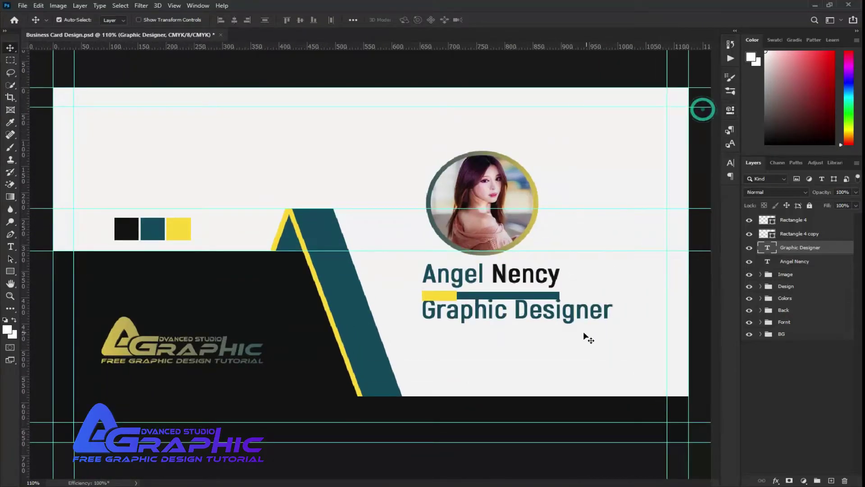
pyautogui.doubleClick(550, 310)
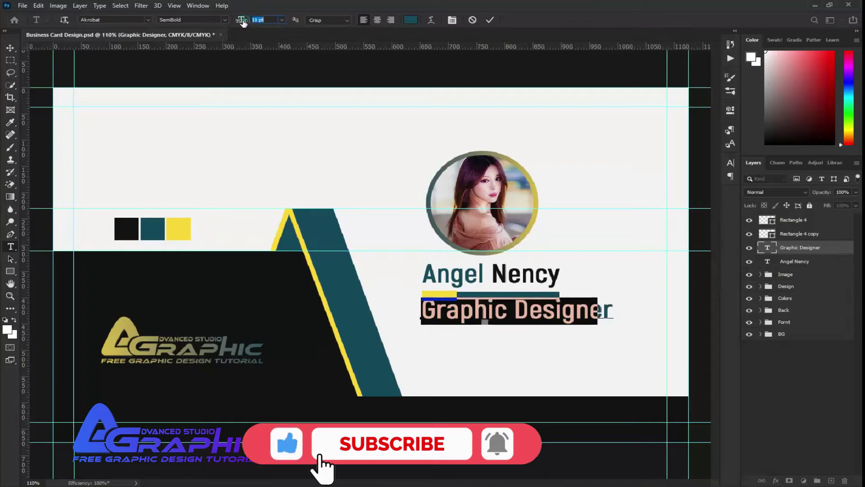
pyautogui.moveTo(245, 21); pyautogui.dragTo(239, 24)
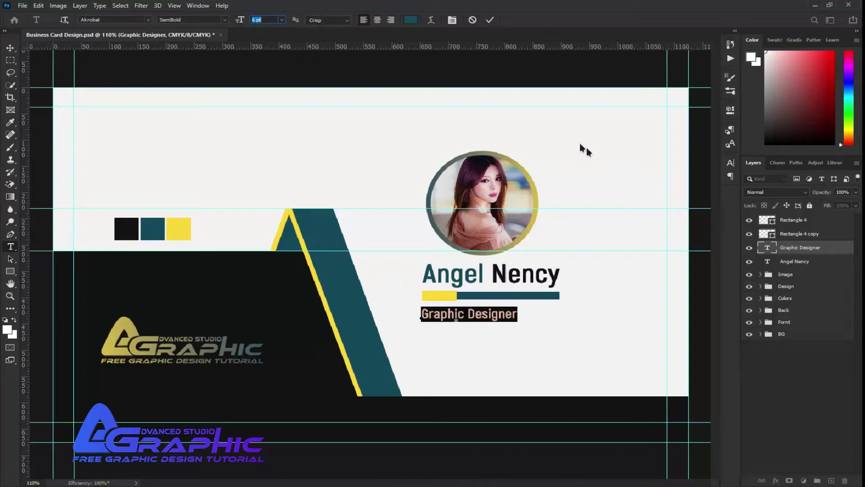
pyautogui.click(225, 20)
pyautogui.click(209, 52)
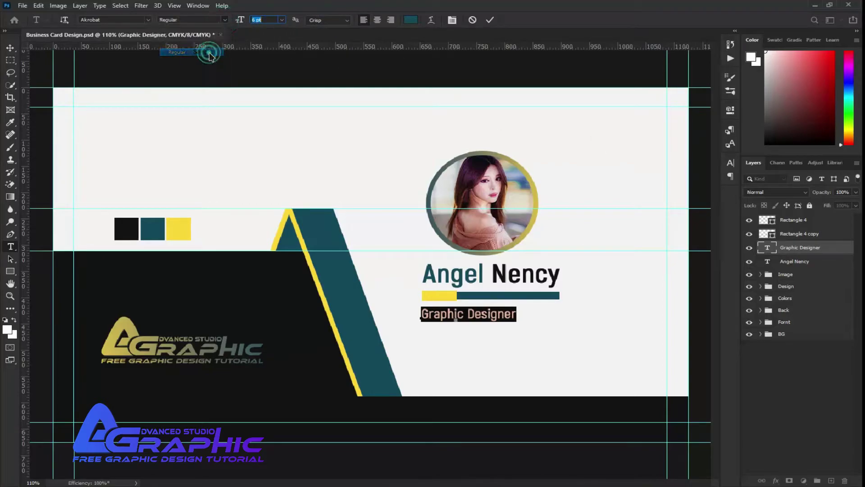
pyautogui.click(731, 170)
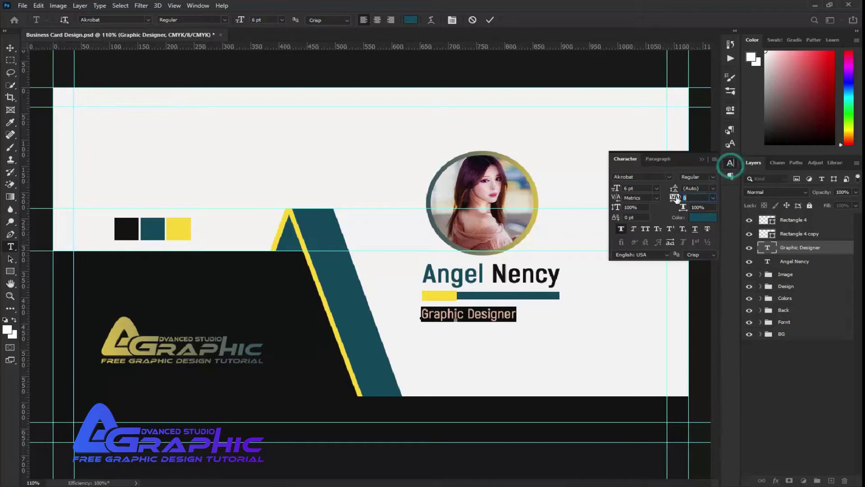
pyautogui.moveTo(674, 197); pyautogui.dragTo(682, 197)
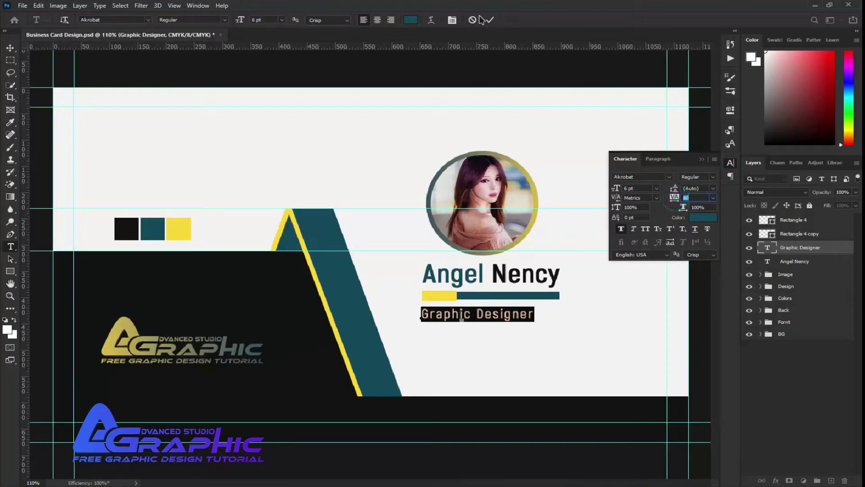
pyautogui.click(490, 21)
# - Centre the subtitle horizontally under the name and nudge it up closer to the underline
pyautogui.press('v')
pyautogui.keyDown('shift'); pyautogui.click(804, 265); pyautogui.keyUp('shift')
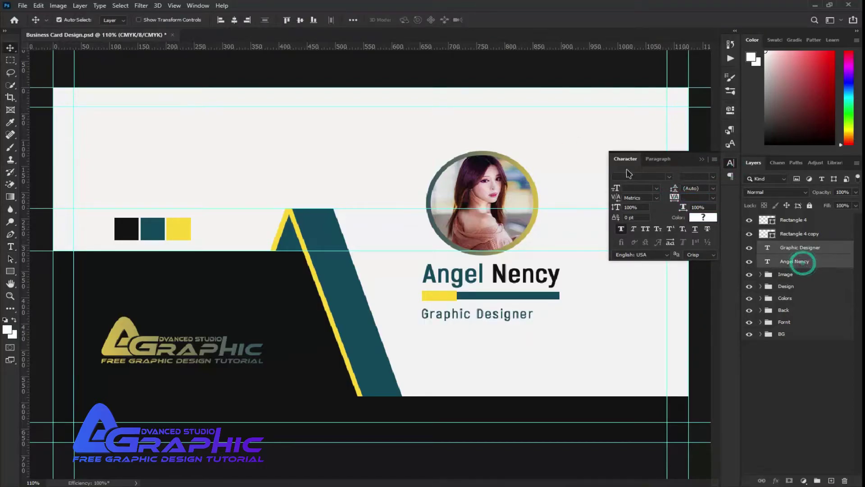
pyautogui.click(234, 21)
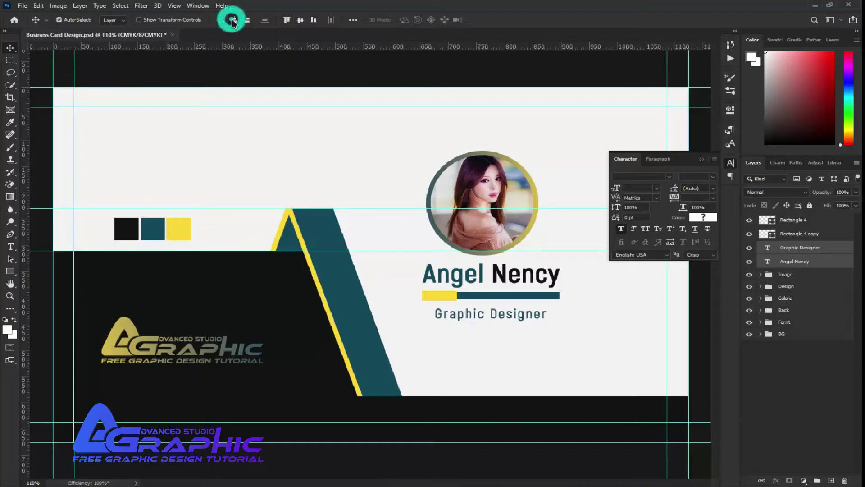
pyautogui.click(801, 415)
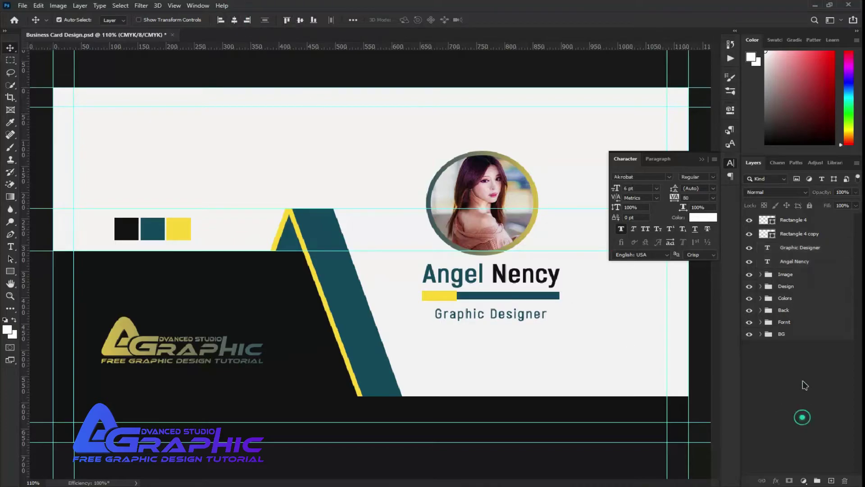
pyautogui.click(794, 249)
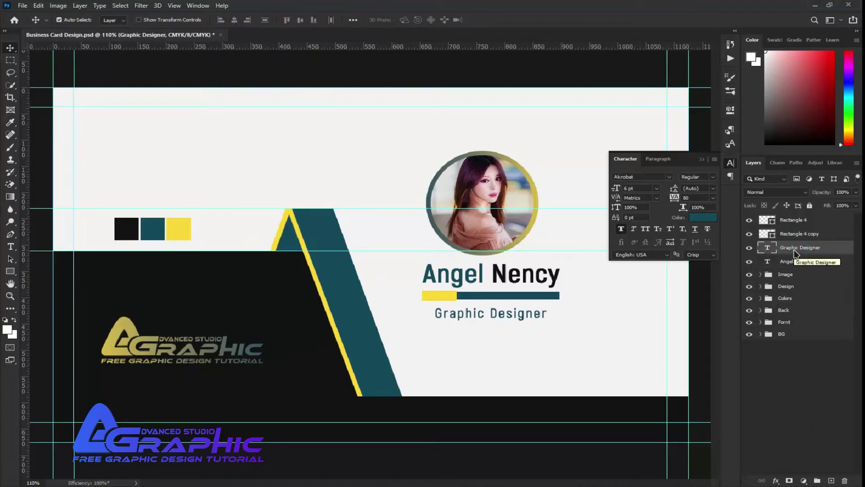
pyautogui.press('Up')
pyautogui.press('Up')
pyautogui.press('Up')
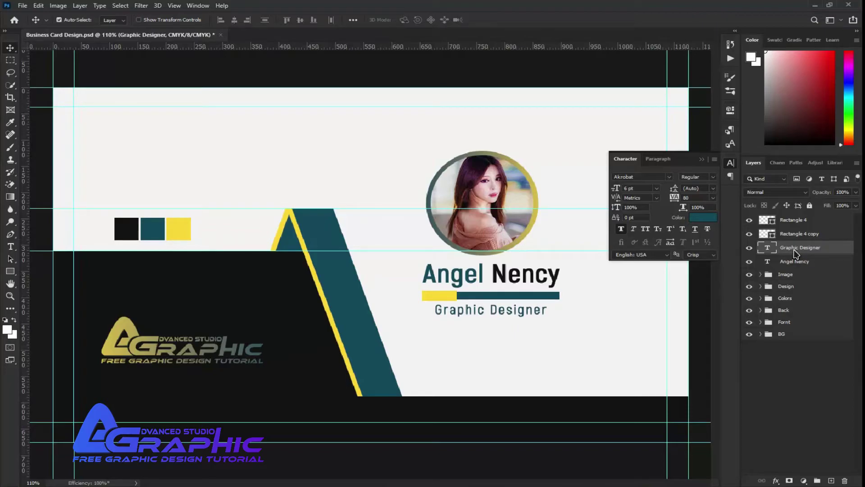
pyautogui.click(829, 433)
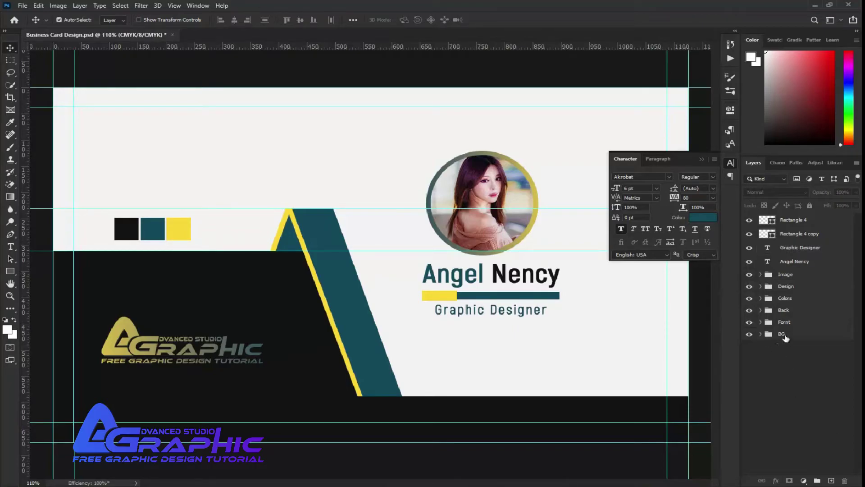
pyautogui.click(11, 247)
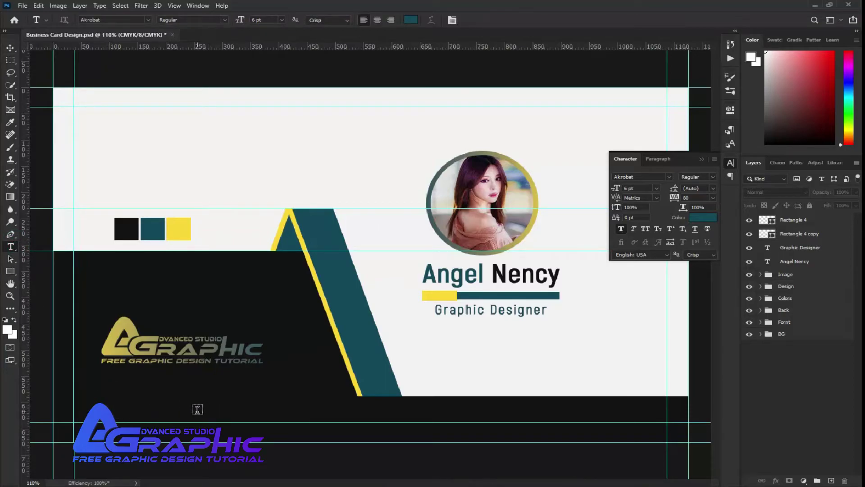
pyautogui.click(197, 409)
pyautogui.write('www.advacegraphicedesign.com')
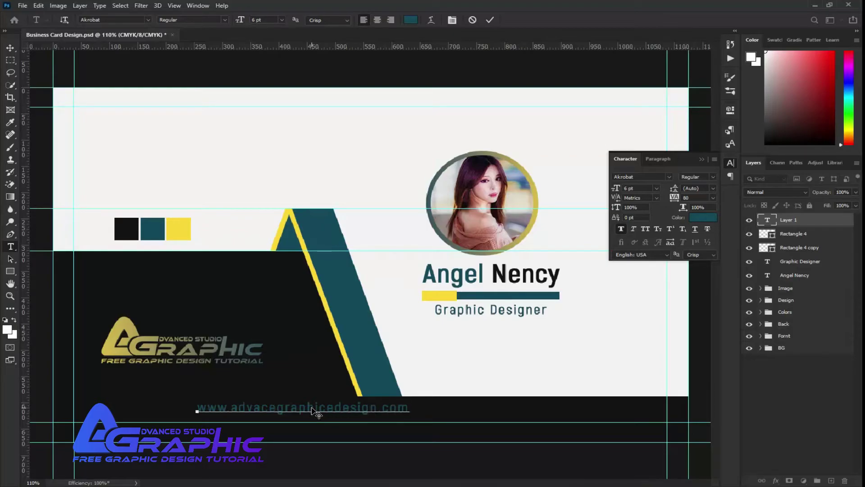
pyautogui.doubleClick(311, 409)
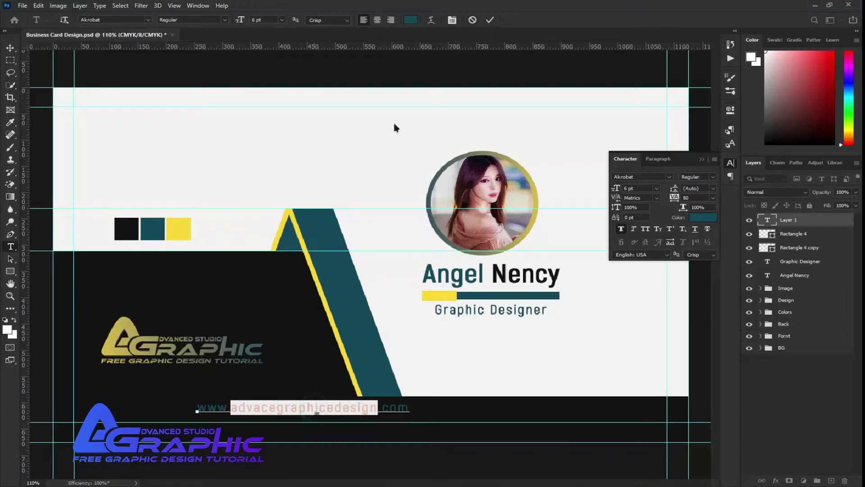
pyautogui.click(409, 21)
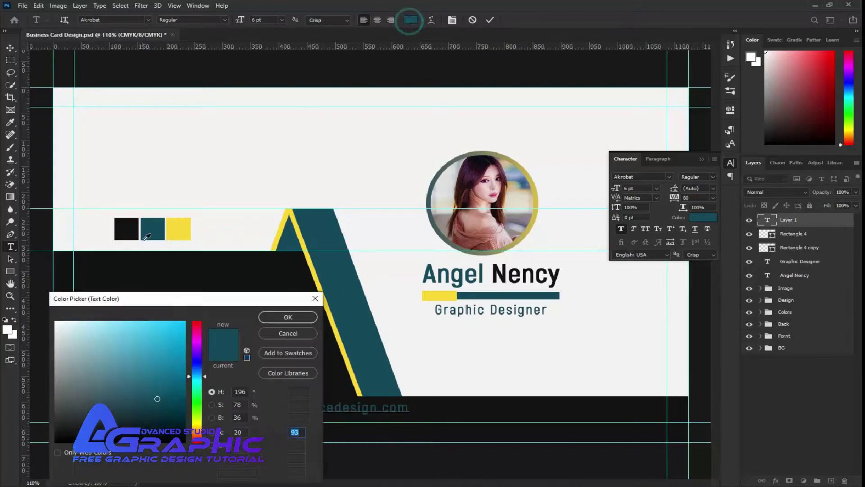
pyautogui.click(182, 228)
pyautogui.click(285, 320)
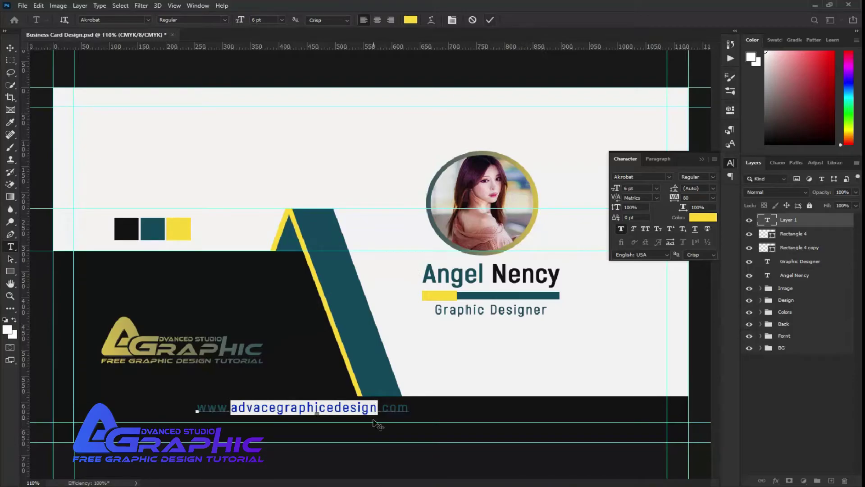
# - Colour the whole website line with the yellow swatch and commit the text
pyautogui.tripleClick(369, 408)
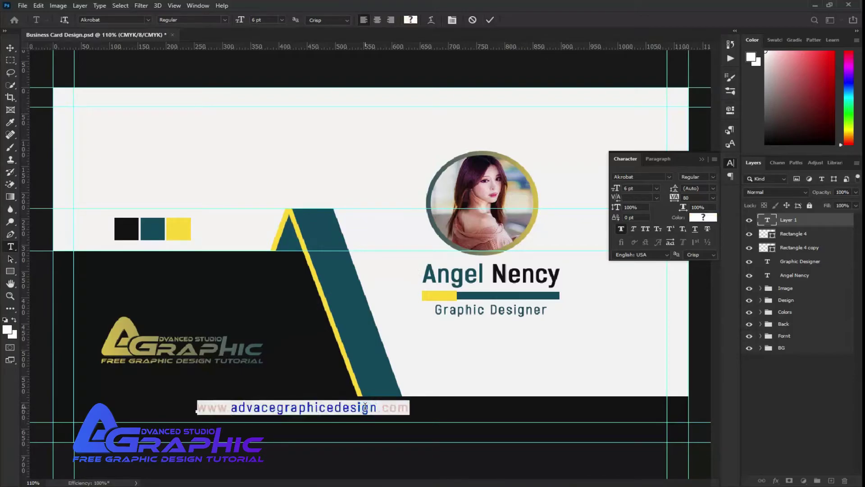
pyautogui.click(410, 19)
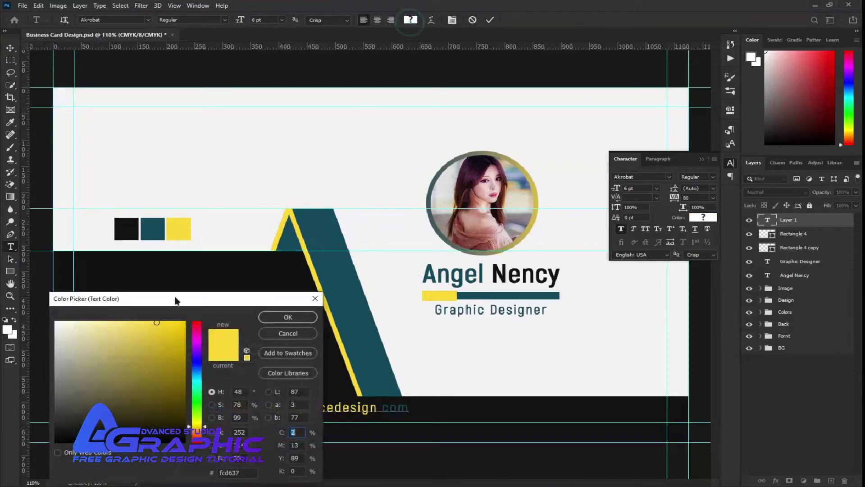
pyautogui.click(182, 228)
pyautogui.click(278, 318)
pyautogui.click(490, 20)
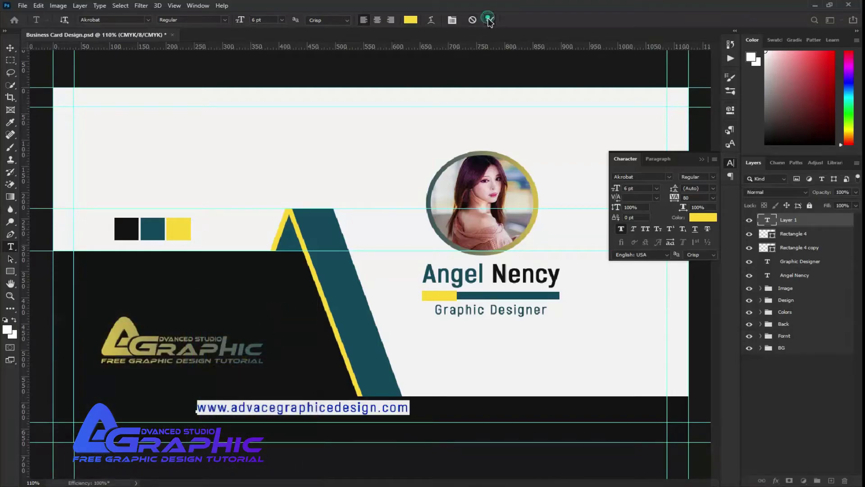
# - Move the website text about 95 px to the right
pyautogui.press('v')
pyautogui.moveTo(331, 403); pyautogui.dragTo(392, 409)
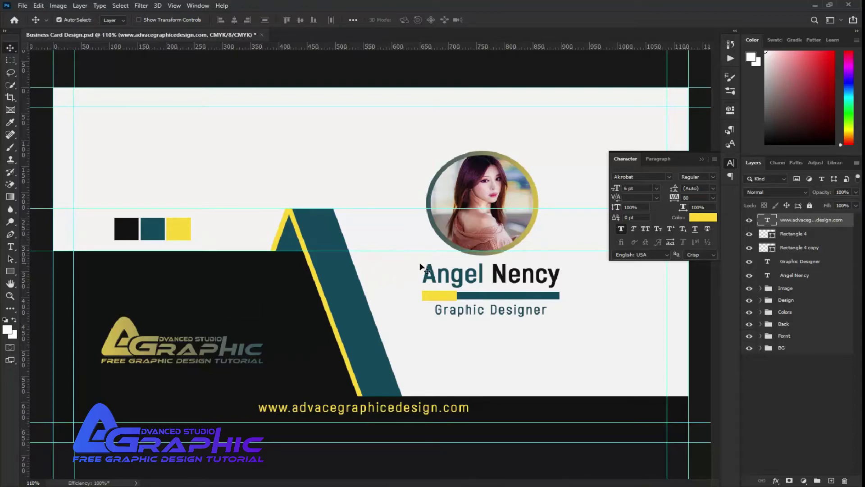
pyautogui.click(700, 160)
pyautogui.click(788, 421)
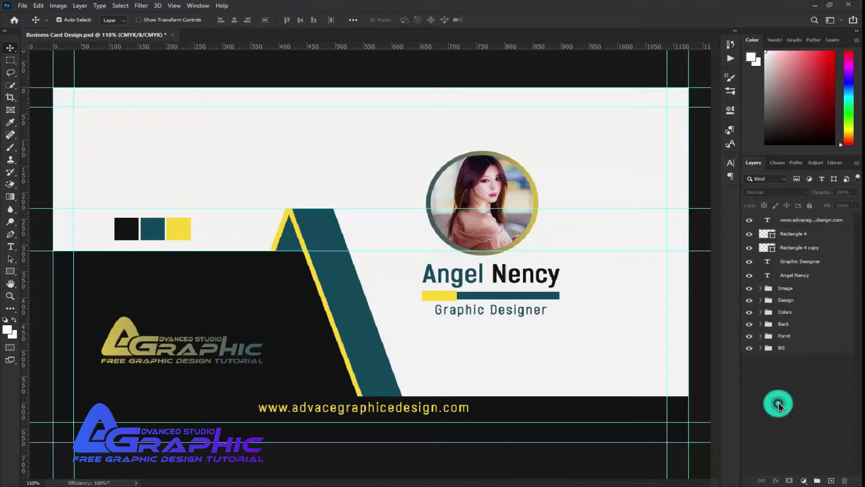
# - Group the name through website layers with Ctrl+G and begin renaming the group
pyautogui.click(791, 276)
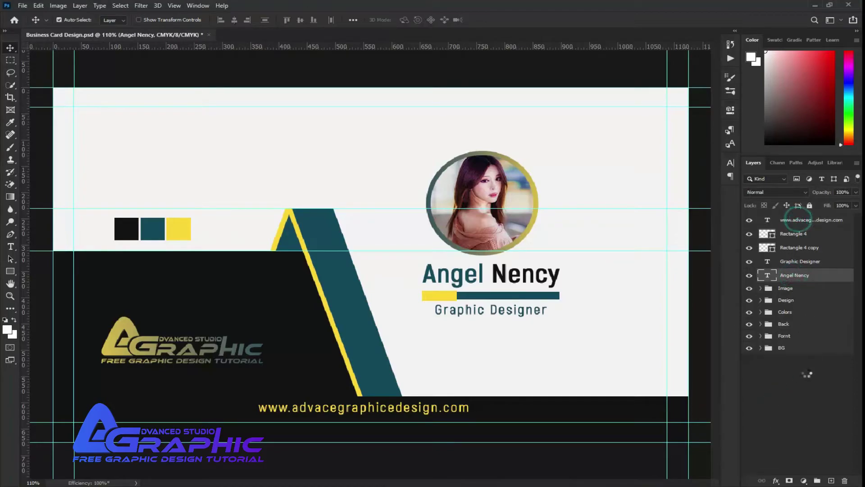
pyautogui.keyDown('shift'); pyautogui.click(798, 222); pyautogui.keyUp('shift')
pyautogui.hotkey('ctrl', 'g')
pyautogui.doubleClick(785, 220)
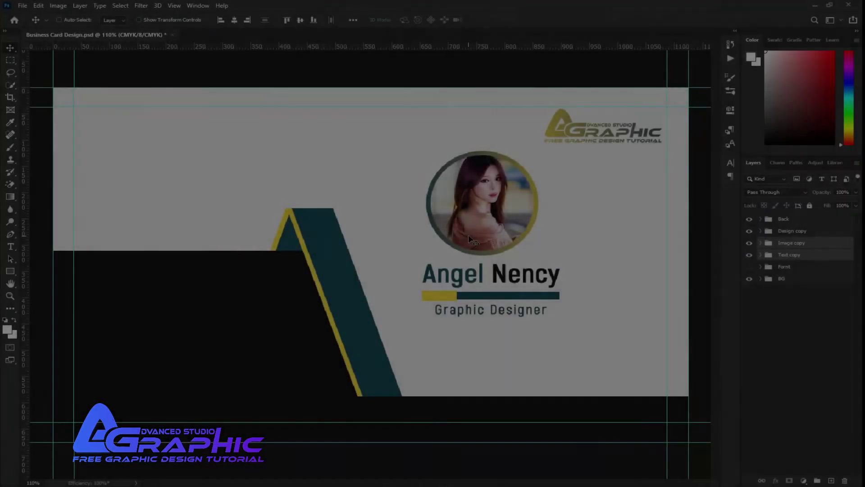
# - Drag the photo-and-name group to the top-left and scale it down to about 76%
pyautogui.moveTo(468, 234); pyautogui.dragTo(158, 162)
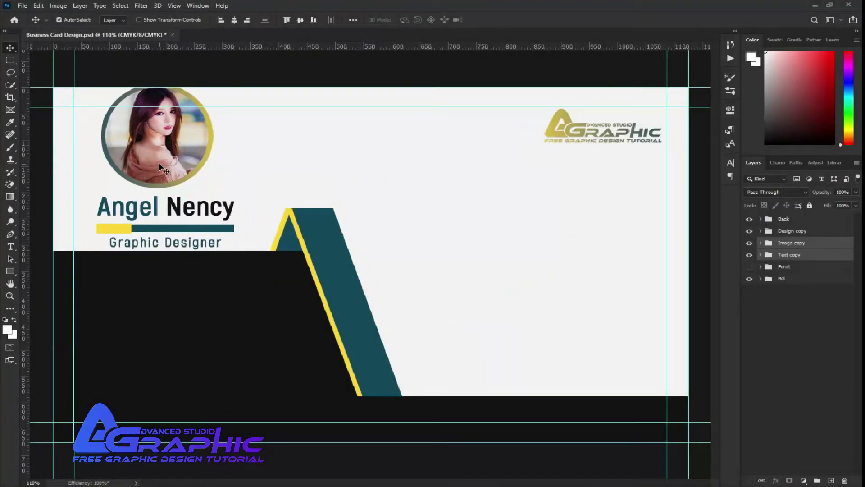
pyautogui.hotkey('ctrl', 't')
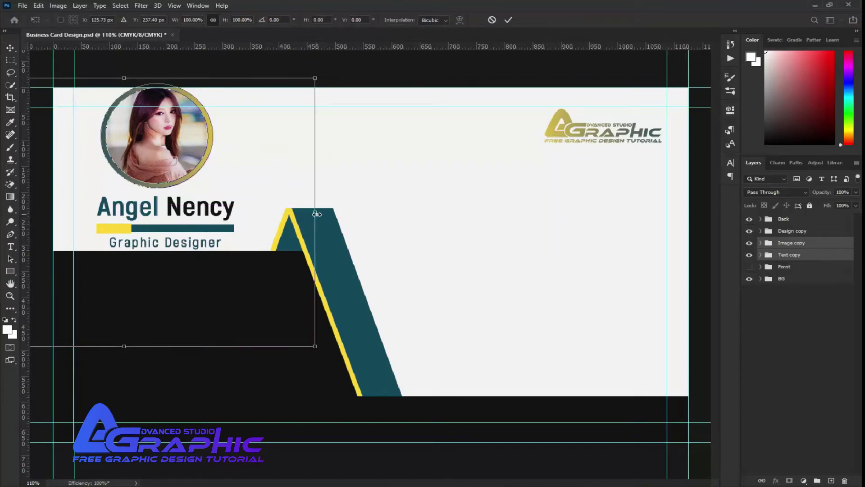
pyautogui.moveTo(317, 214); pyautogui.dragTo(276, 206)
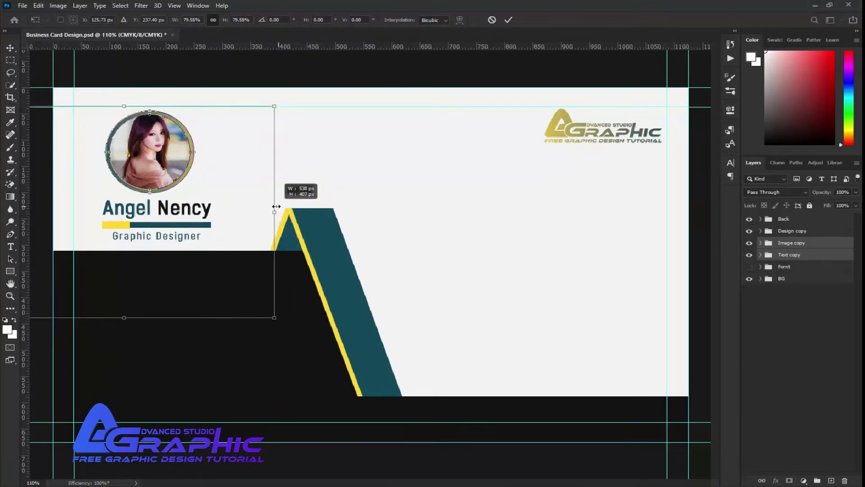
pyautogui.moveTo(276, 207); pyautogui.dragTo(268, 207)
pyautogui.moveTo(174, 164)
pyautogui.mouseDown()
pyautogui.moveTo(188, 168)
pyautogui.moveTo(180, 171)
pyautogui.mouseUp()
pyautogui.click(508, 20)
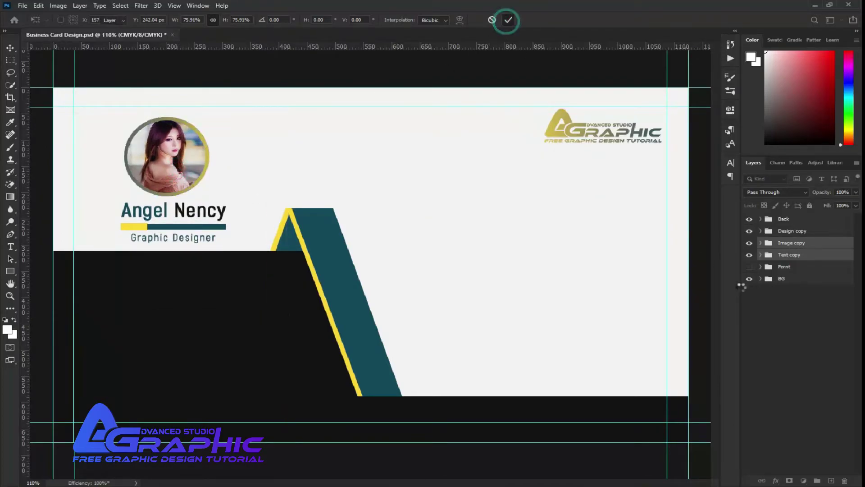
pyautogui.click(799, 359)
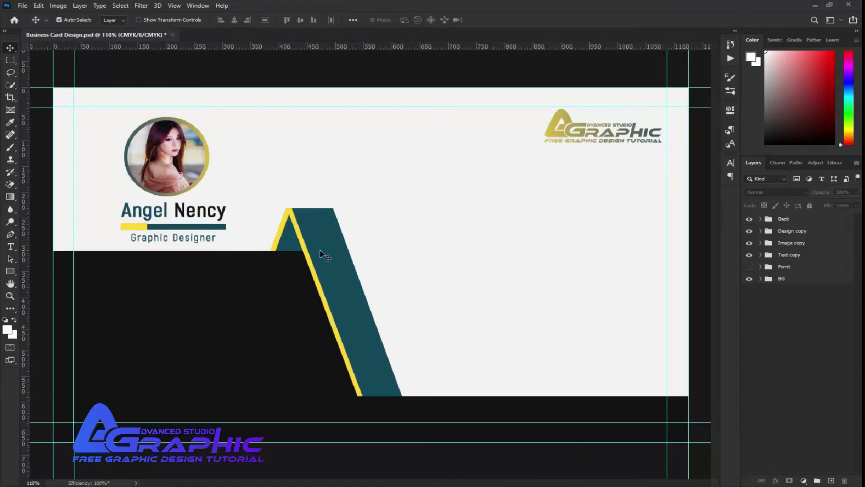
# - Duplicate the teal and yellow stripe shape layers and shift the copies left
pyautogui.click(275, 245)
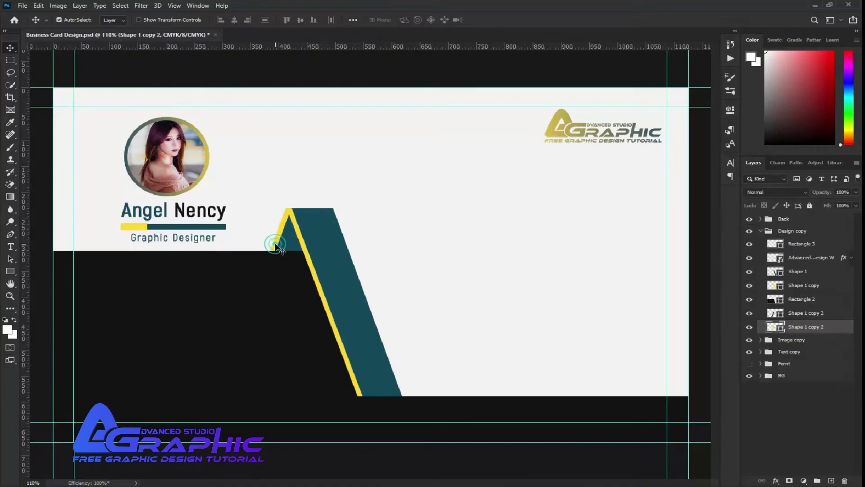
pyautogui.keyDown('shift'); pyautogui.click(289, 243); pyautogui.keyUp('shift')
pyautogui.keyDown('shift'); pyautogui.click(331, 246); pyautogui.keyUp('shift')
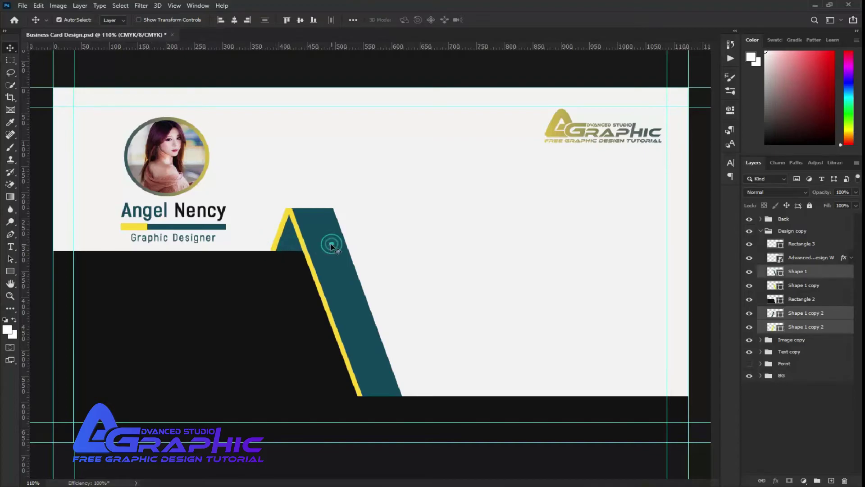
pyautogui.keyDown('shift'); pyautogui.click(309, 257); pyautogui.keyUp('shift')
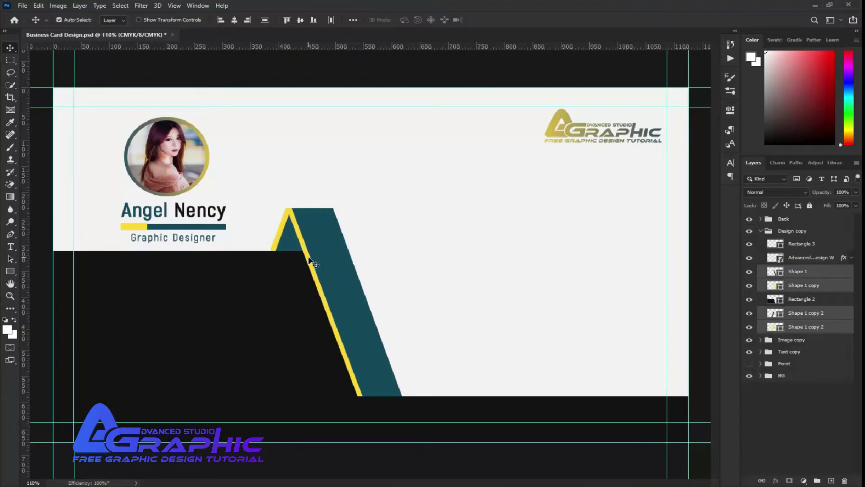
pyautogui.moveTo(308, 258); pyautogui.dragTo(270, 262)
pyautogui.moveTo(265, 267); pyautogui.dragTo(255, 271)
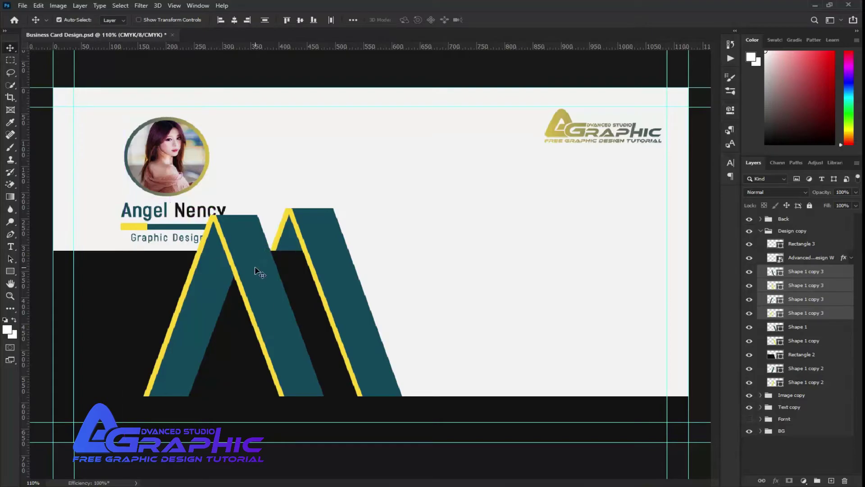
# - Flip the duplicated stripe shapes horizontally
pyautogui.rightClick(257, 270)
pyautogui.click(247, 256)
pyautogui.hotkey('ctrl', 't')
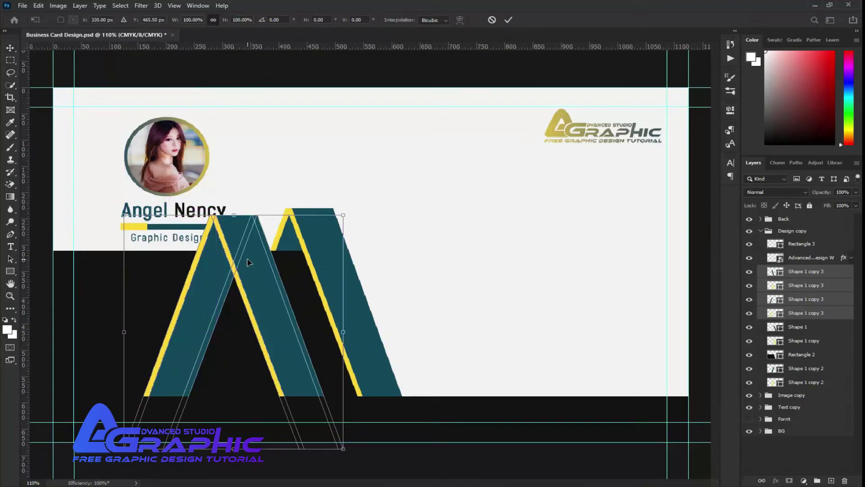
pyautogui.rightClick(248, 260)
pyautogui.click(281, 421)
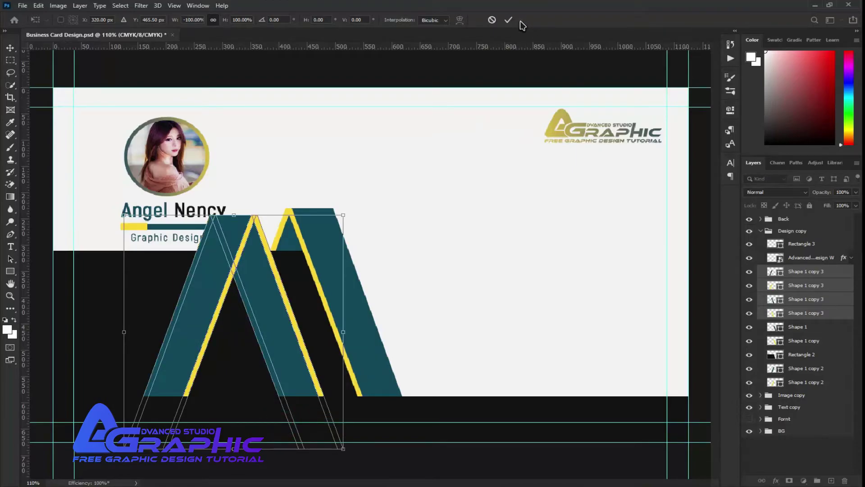
pyautogui.click(508, 19)
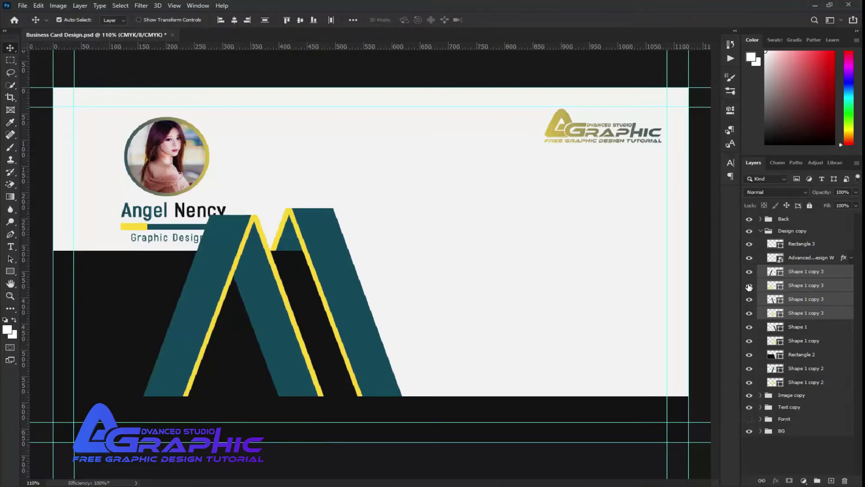
# - Check the copied stripes' visibility and move them below Rectangle 2 in Layers
pyautogui.click(749, 285)
pyautogui.click(749, 314)
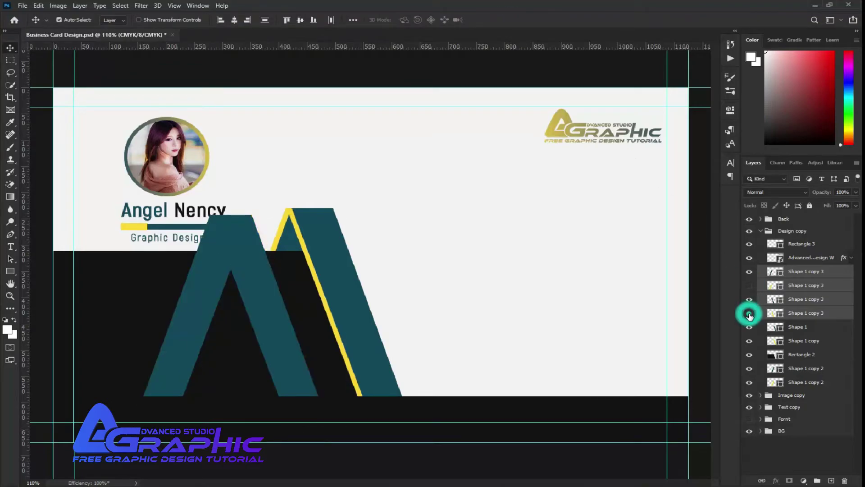
pyautogui.click(748, 312)
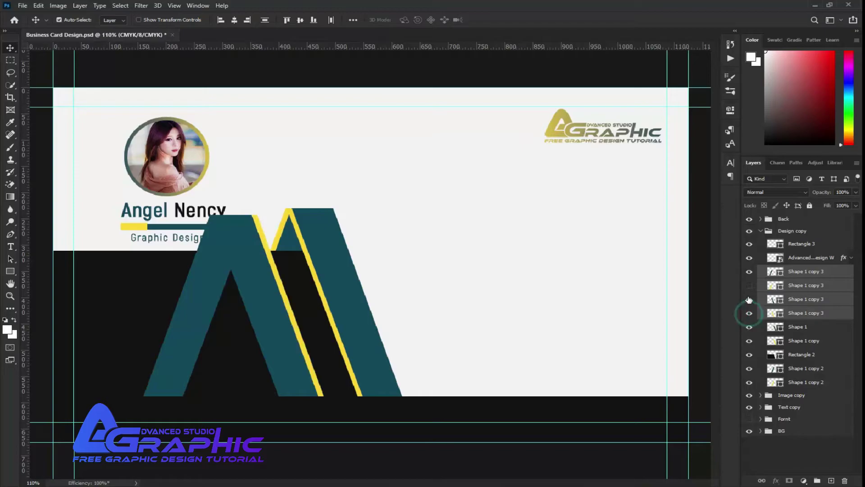
pyautogui.click(749, 286)
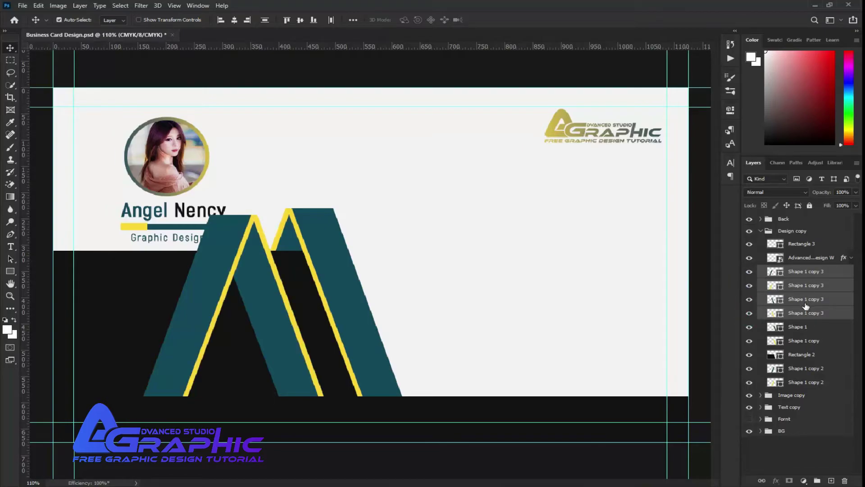
pyautogui.moveTo(805, 318); pyautogui.dragTo(797, 364)
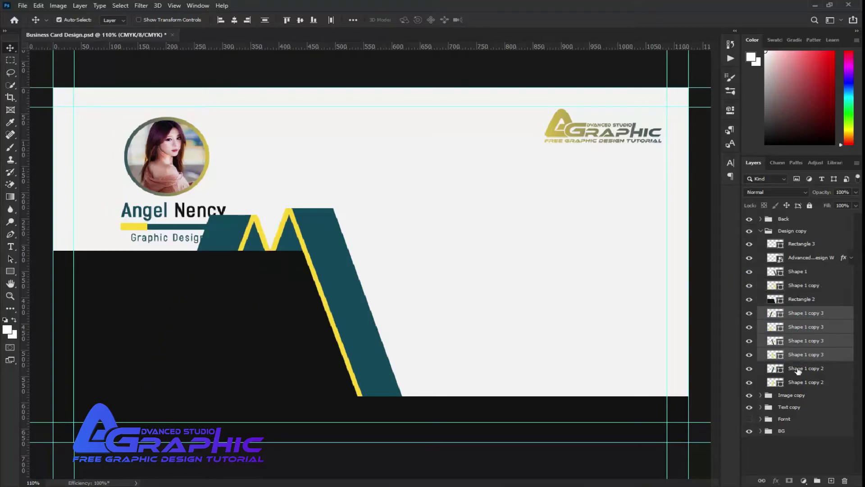
pyautogui.click(807, 465)
pyautogui.click(761, 231)
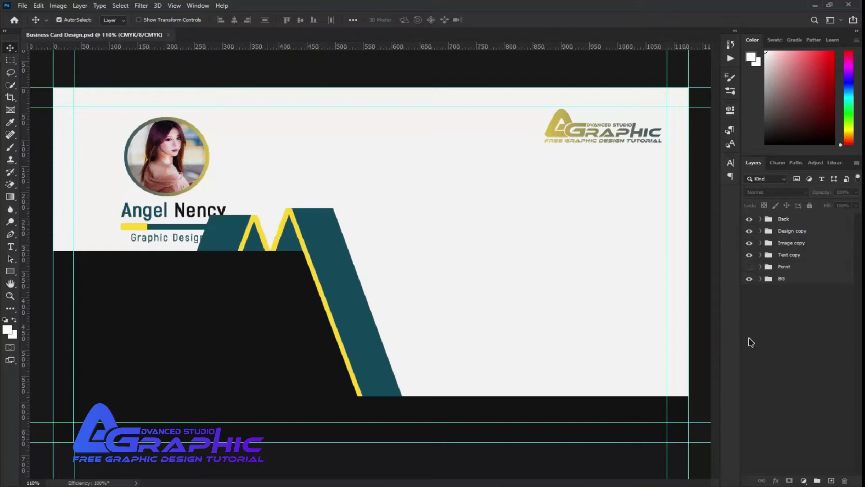
# - Scale the Image copy and Text copy groups to 95.62% and shift them up-left
pyautogui.click(771, 254)
pyautogui.keyDown('shift'); pyautogui.click(772, 242); pyautogui.keyUp('shift')
pyautogui.hotkey('ctrl', 't')
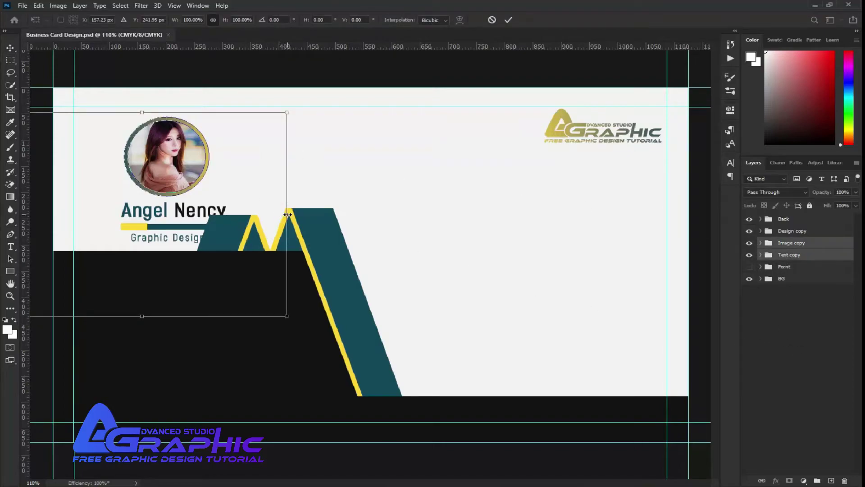
pyautogui.moveTo(287, 214); pyautogui.dragTo(274, 214)
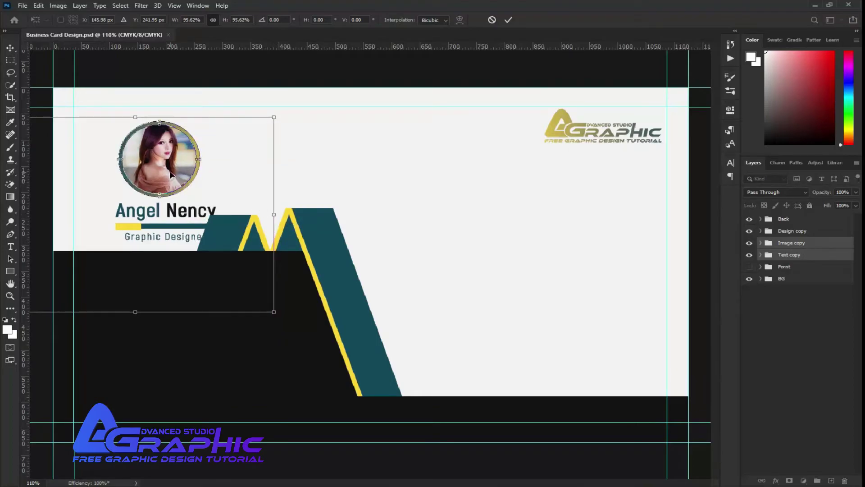
pyautogui.moveTo(169, 175); pyautogui.dragTo(151, 166)
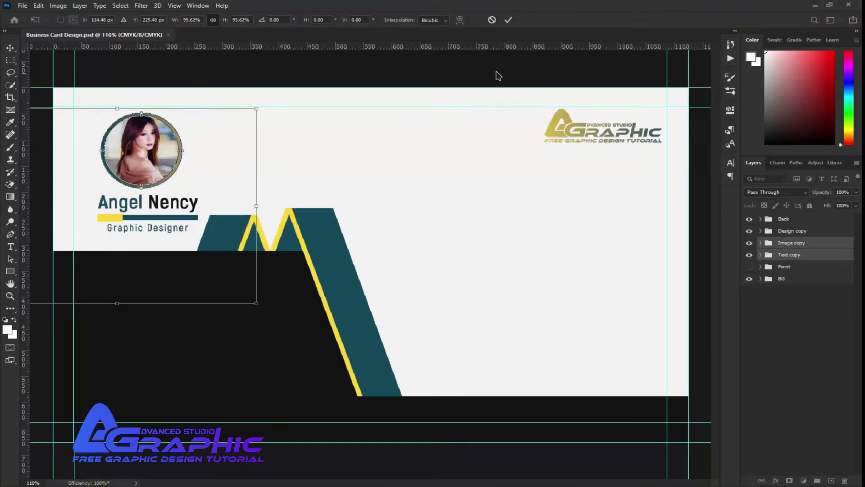
pyautogui.click(508, 20)
# - Select the top-right logo layer and bring up its layer options
pyautogui.click(795, 396)
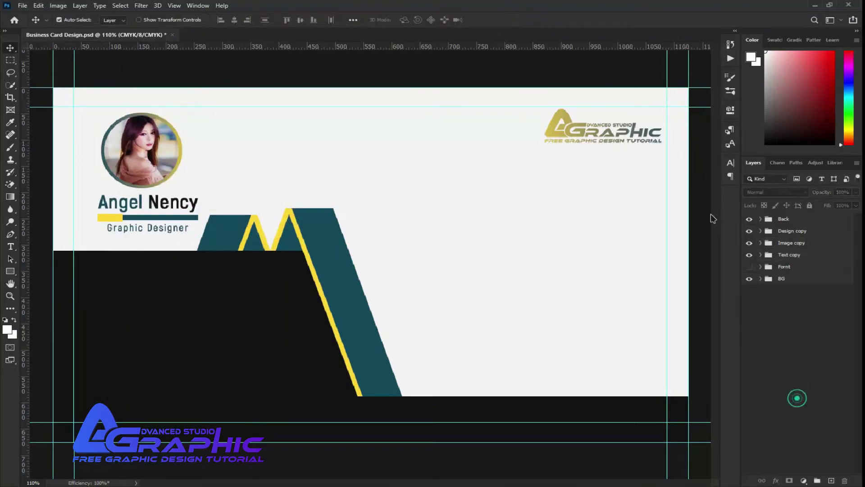
pyautogui.click(618, 134)
pyautogui.rightClick(798, 257)
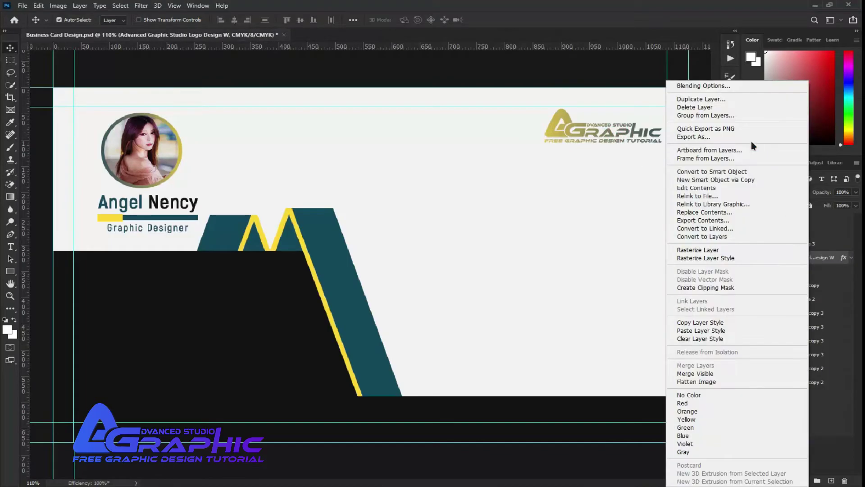
# - In the logo's Gradient Overlay, set the right gradient stop to near-black sampled from the card
pyautogui.click(728, 87)
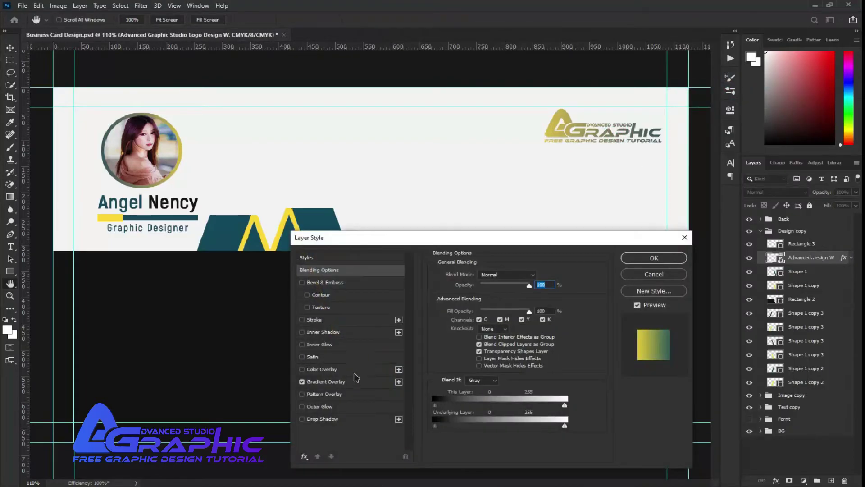
pyautogui.click(355, 382)
pyautogui.click(491, 296)
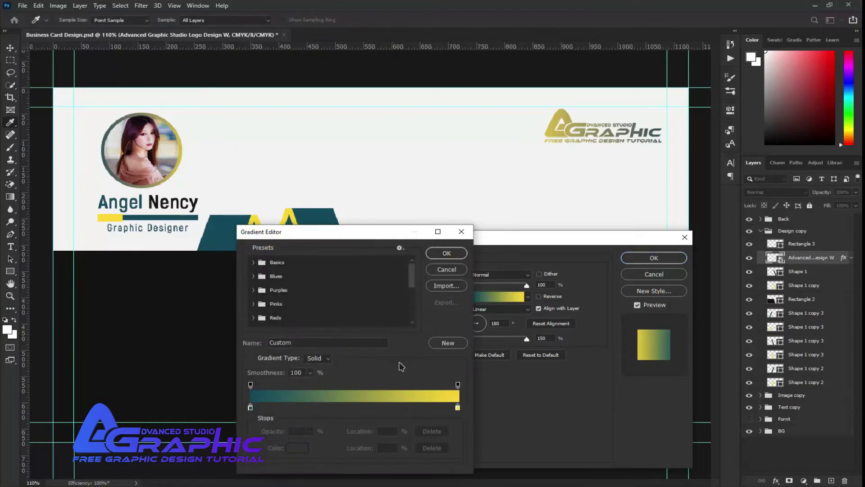
pyautogui.click(457, 407)
pyautogui.click(297, 447)
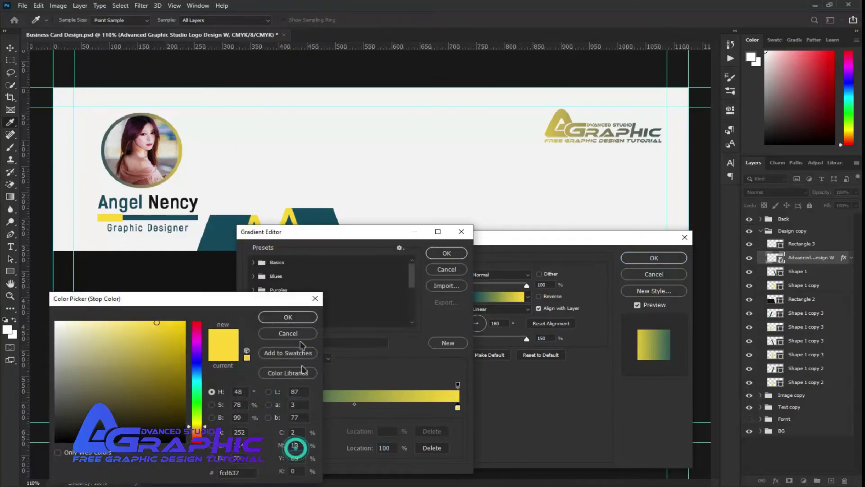
pyautogui.click(147, 270)
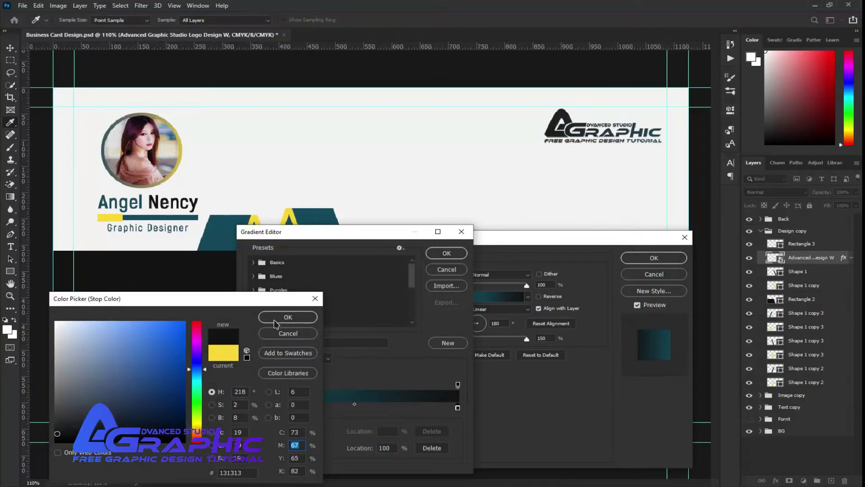
pyautogui.click(287, 317)
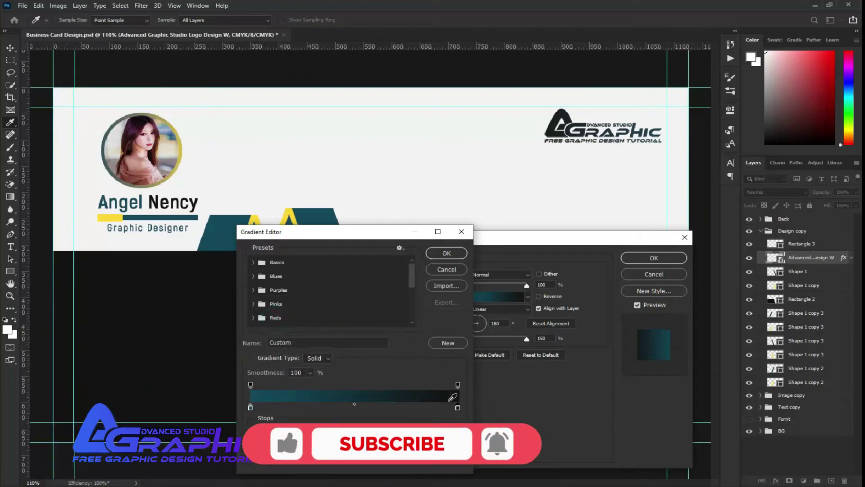
# - Set the left gradient stop to dark teal 14495c and apply the overlay
pyautogui.click(250, 407)
pyautogui.doubleClick(250, 408)
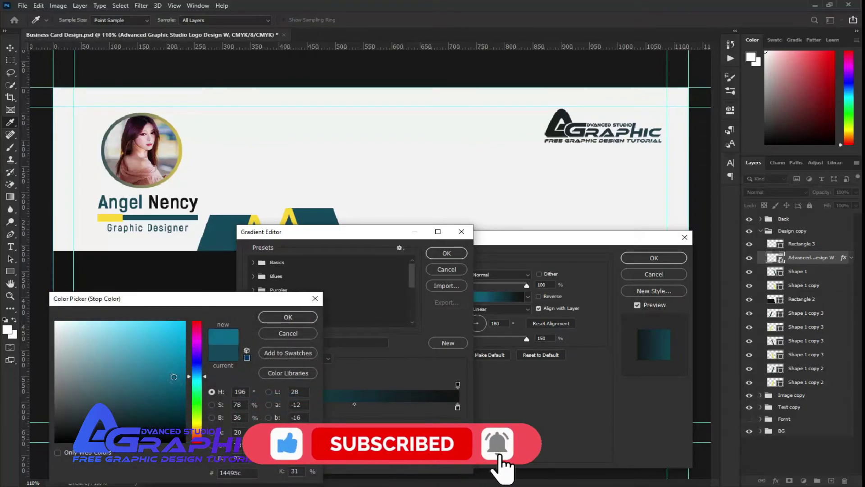
pyautogui.moveTo(171, 362); pyautogui.dragTo(190, 318)
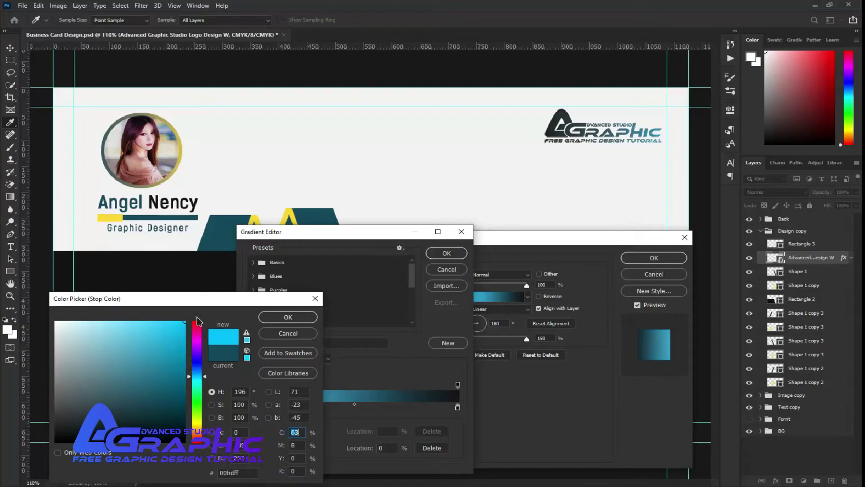
pyautogui.click(232, 233)
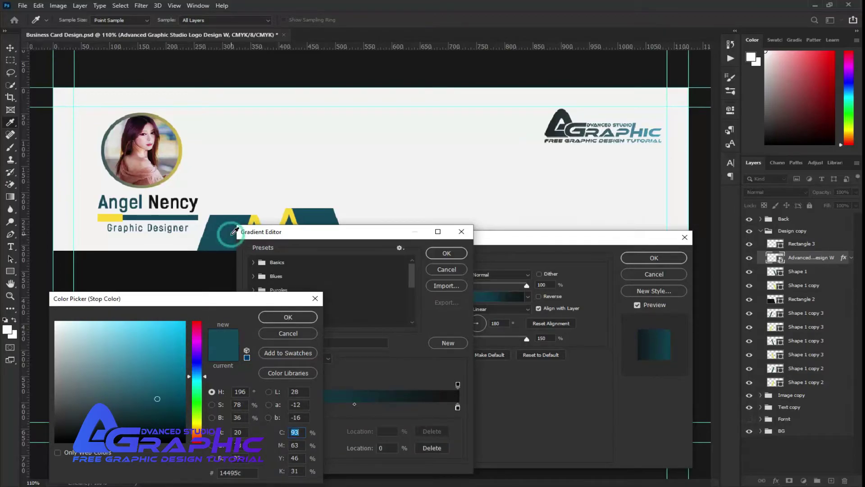
pyautogui.click(288, 321)
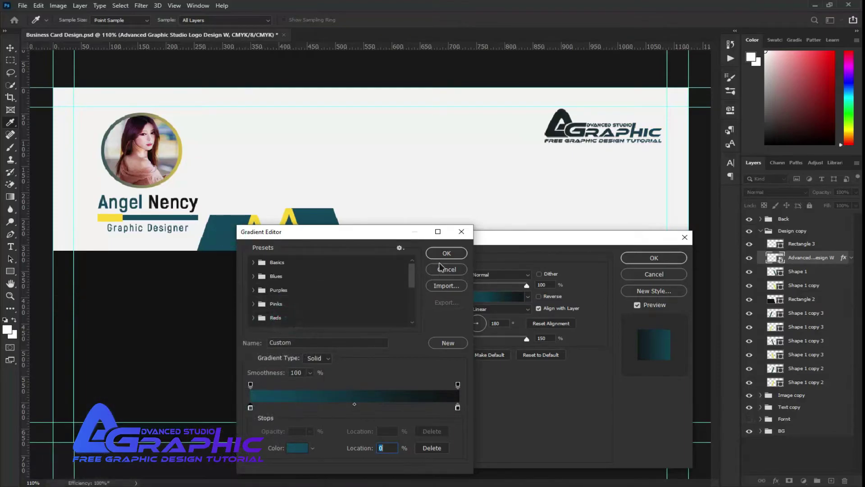
pyautogui.click(447, 253)
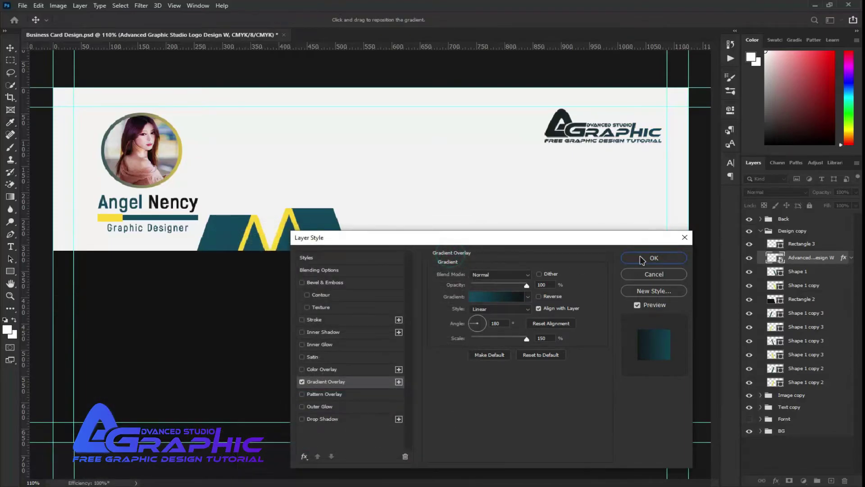
pyautogui.click(662, 258)
# - Save, move the Design copy, Image copy and Text copy groups into Back, and save again
pyautogui.click(762, 231)
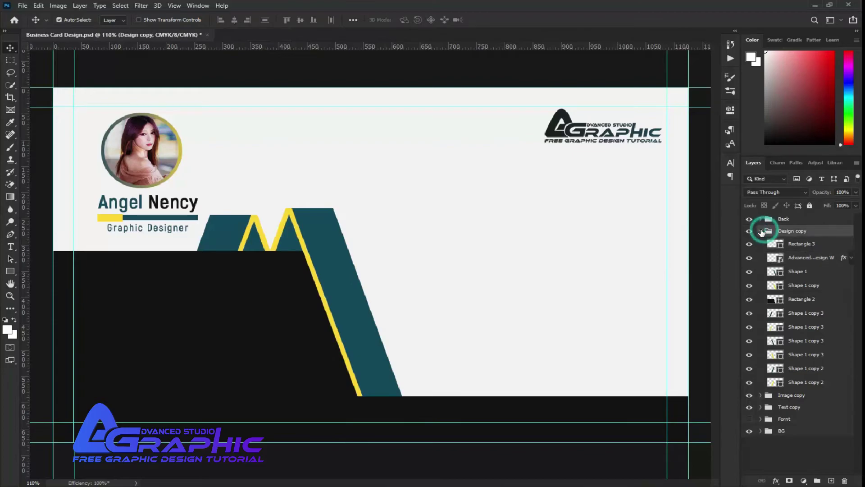
pyautogui.click(795, 352)
pyautogui.hotkey('ctrl', 's')
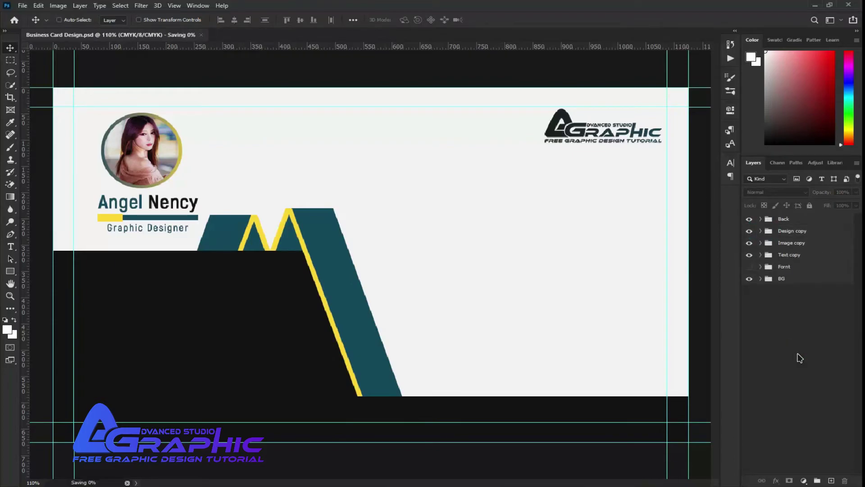
pyautogui.click(792, 256)
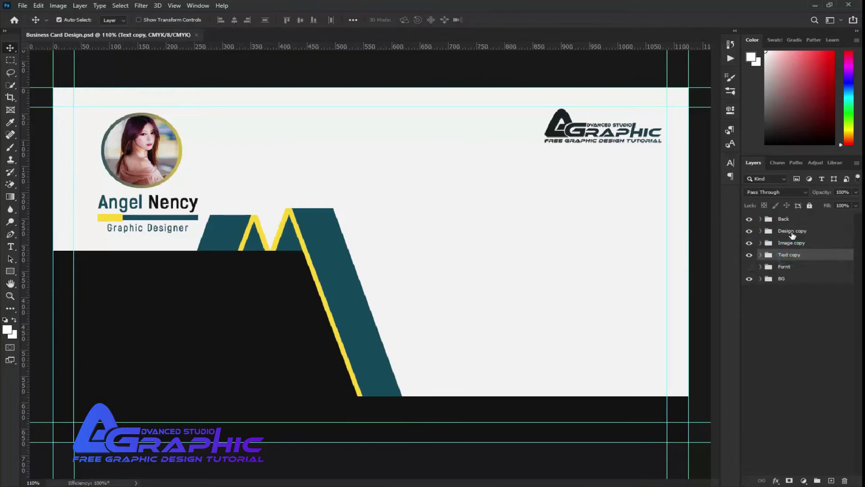
pyautogui.keyDown('shift'); pyautogui.click(792, 231); pyautogui.keyUp('shift')
pyautogui.press('Delete')
pyautogui.click(782, 358)
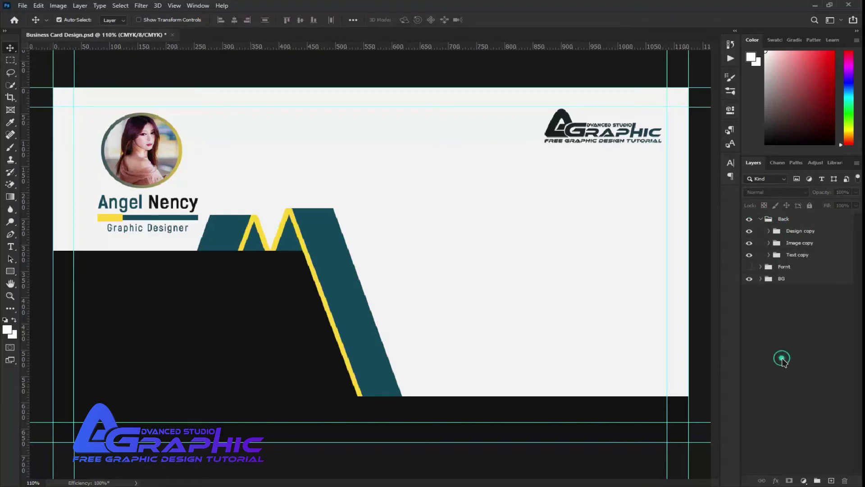
pyautogui.hotkey('ctrl', 's')
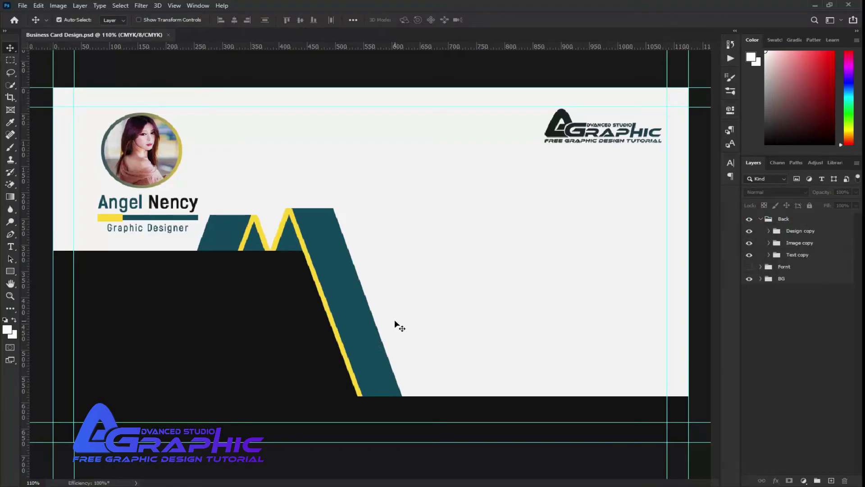
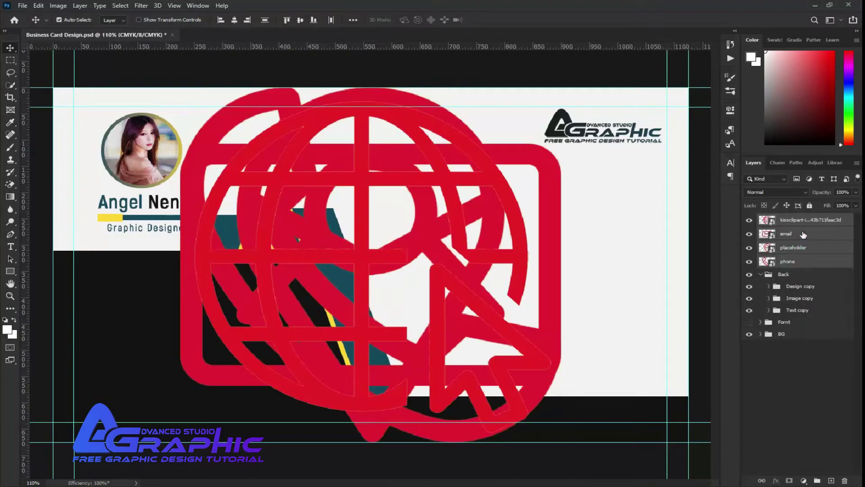
# - Shrink the four red icons to about 10% and move them near the card's top
pyautogui.moveTo(563, 263)
pyautogui.mouseDown()
pyautogui.moveTo(386, 263)
pyautogui.moveTo(411, 134)
pyautogui.mouseUp()
pyautogui.click(508, 20)
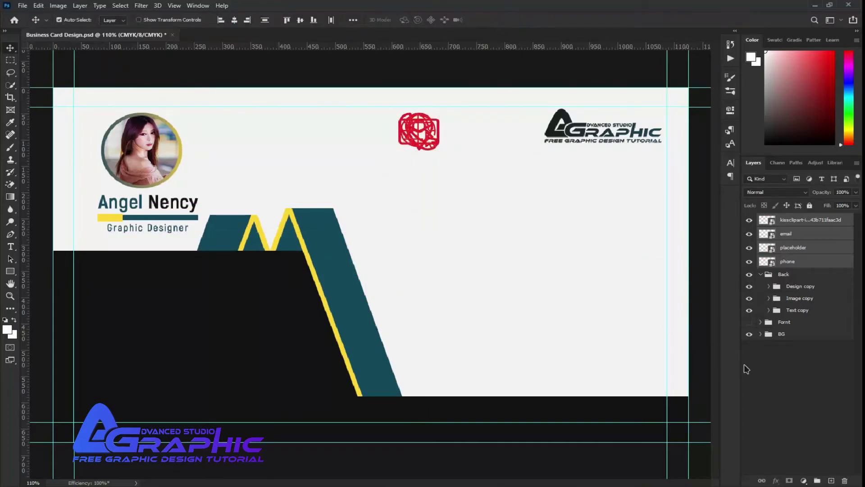
pyautogui.click(775, 375)
# - Try skewing the black lower rectangle, then cancel that transform
pyautogui.click(276, 350)
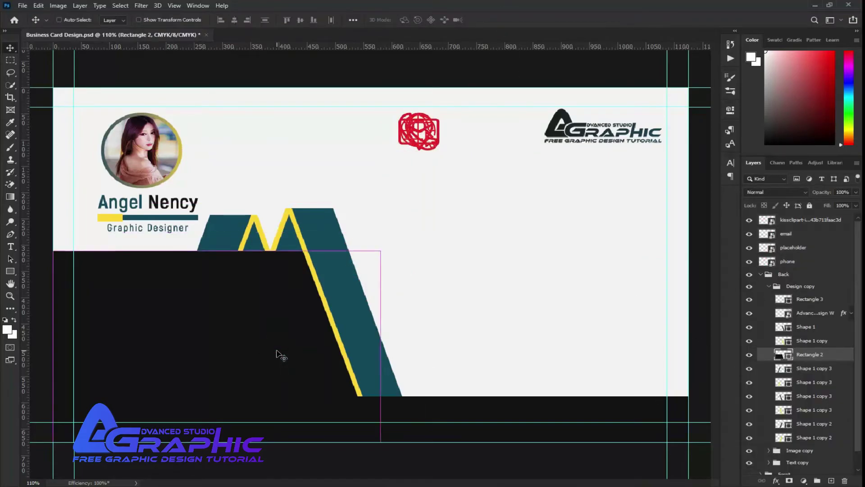
pyautogui.hotkey('ctrl', 't')
pyautogui.rightClick(276, 350)
pyautogui.click(297, 218)
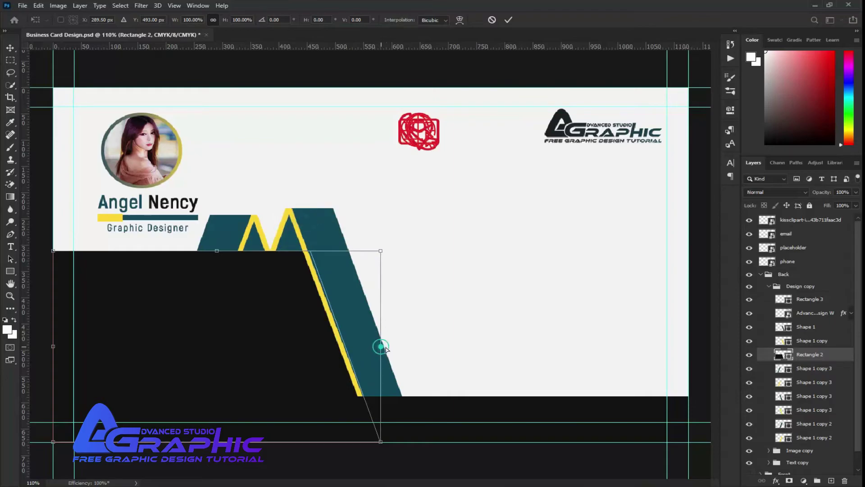
pyautogui.moveTo(380, 346); pyautogui.dragTo(663, 354)
pyautogui.click(491, 19)
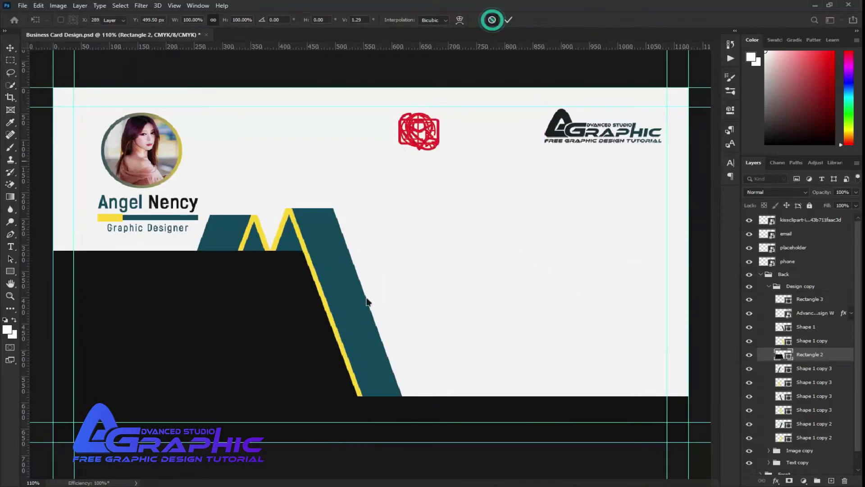
# - Stretch and skew Rectangle 2 across the card's full width and apply the transform
pyautogui.hotkey('ctrl', 't')
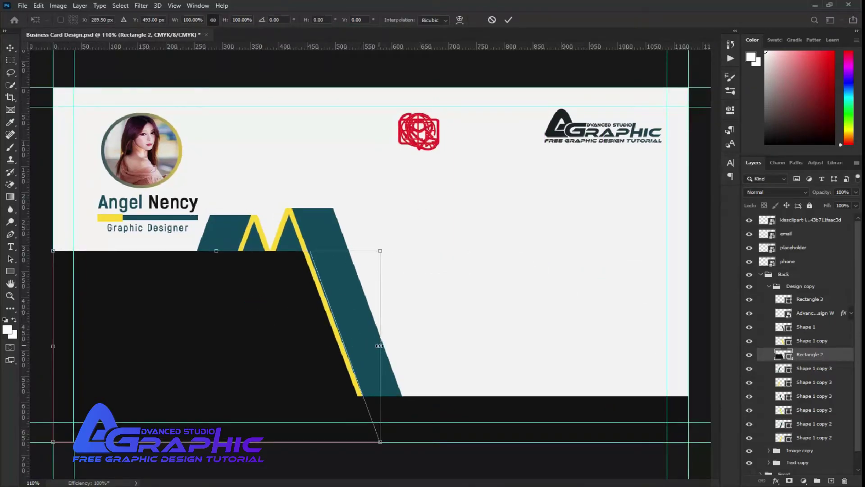
pyautogui.moveTo(378, 345); pyautogui.dragTo(698, 346)
pyautogui.rightClick(497, 311)
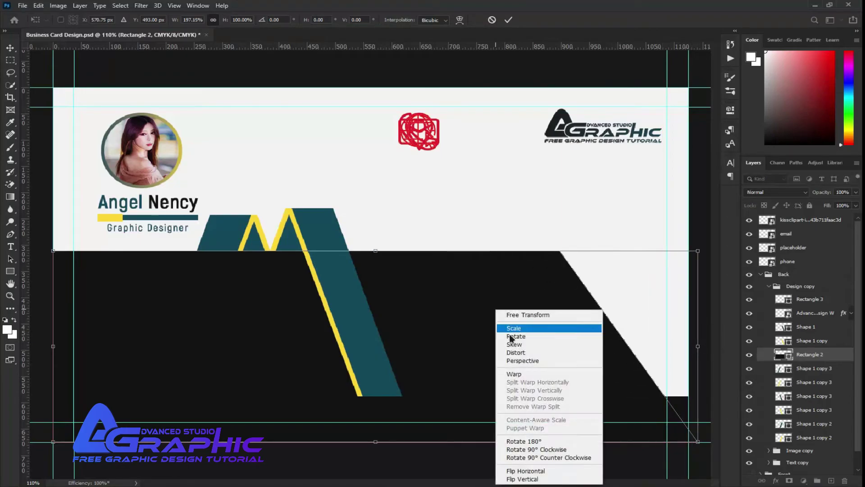
pyautogui.click(513, 328)
pyautogui.moveTo(699, 253); pyautogui.dragTo(718, 260)
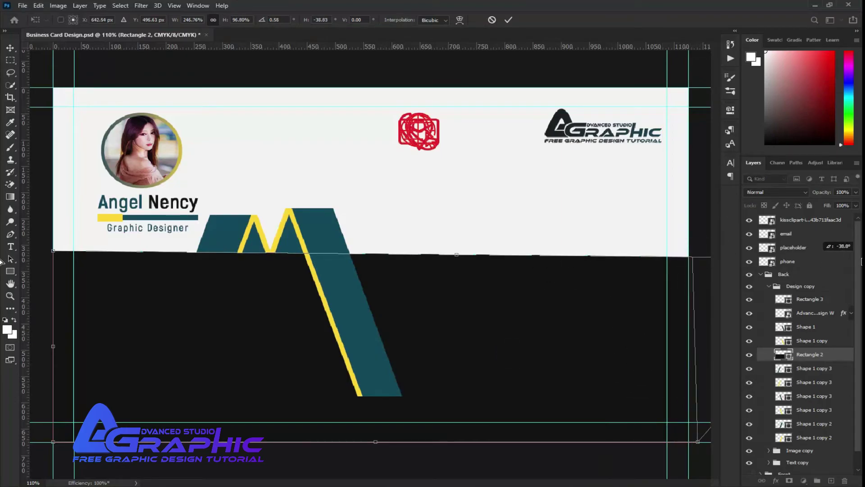
pyautogui.hotkey('ctrl', '0')
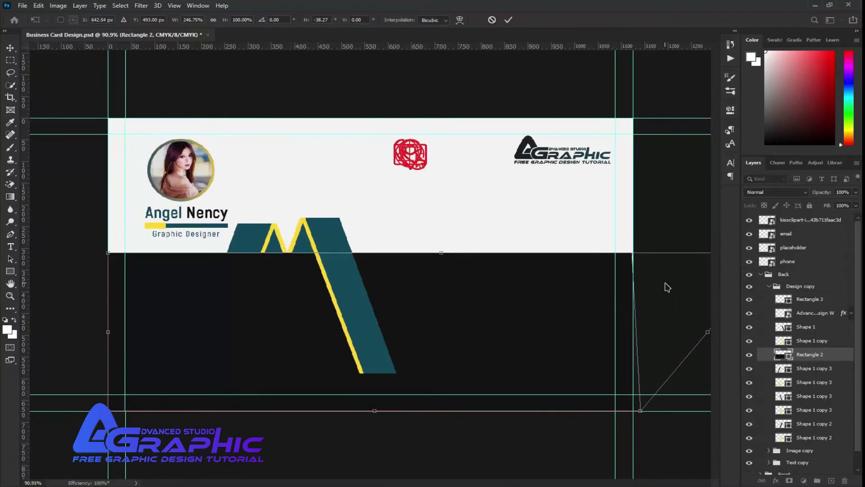
pyautogui.moveTo(705, 260); pyautogui.dragTo(720, 255)
pyautogui.click(508, 20)
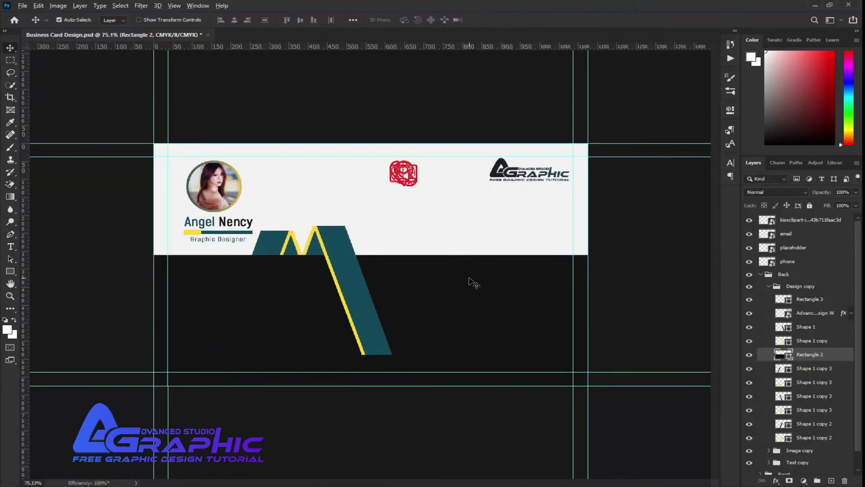
pyautogui.hotkey('ctrl', '1')
pyautogui.click(484, 447)
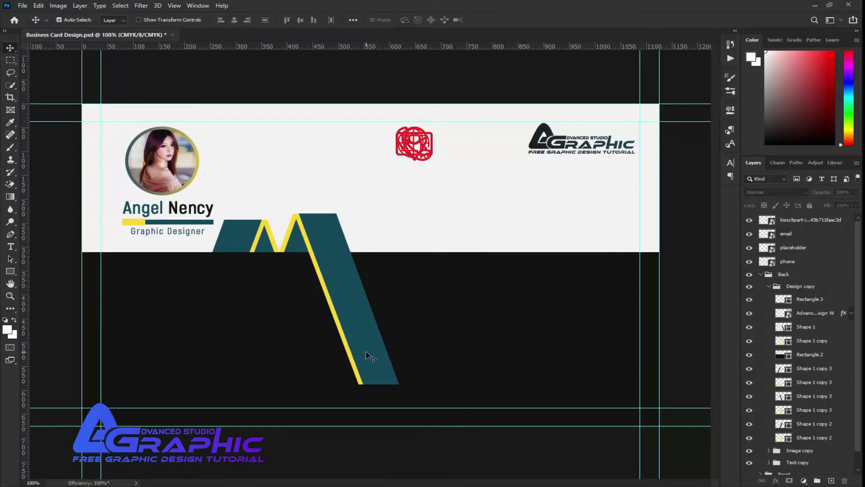
# - Move both Shape 1 copy 2 layers above Rectangle 2 in the Layers panel
pyautogui.click(296, 245)
pyautogui.keyDown('shift'); pyautogui.click(284, 246); pyautogui.keyUp('shift')
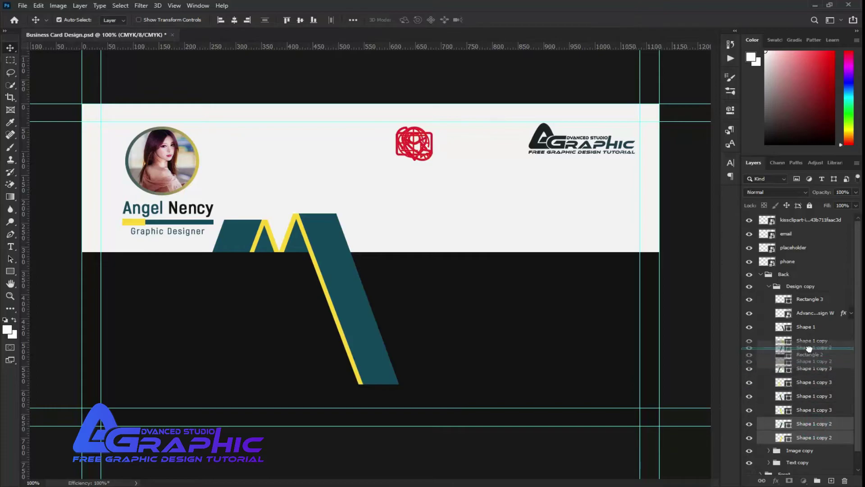
pyautogui.moveTo(817, 448); pyautogui.dragTo(813, 360)
pyautogui.click(359, 328)
pyautogui.keyDown('shift'); pyautogui.click(342, 340); pyautogui.keyUp('shift')
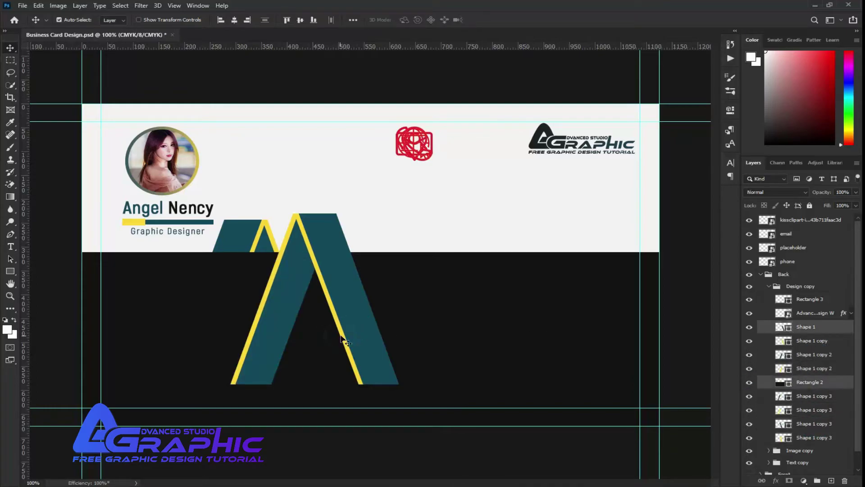
pyautogui.click(505, 209)
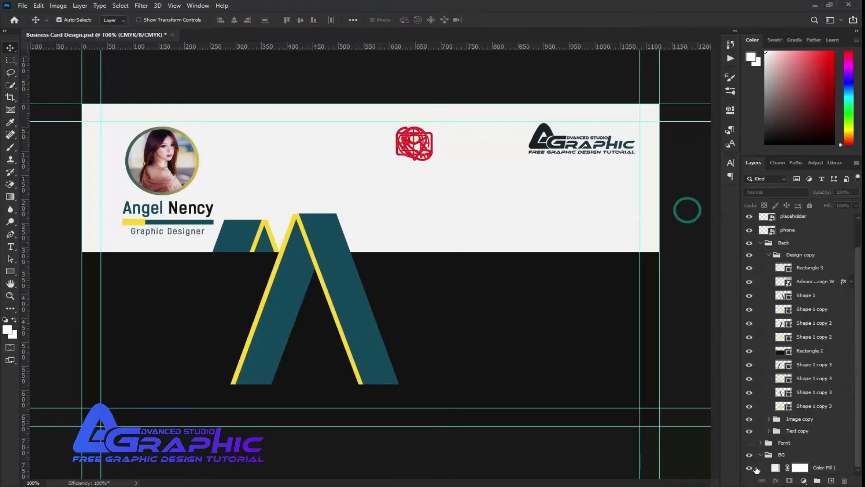
# - Move Shape 1 and Shape 1 copy below Rectangle 2, with Shape 1 copy on top
pyautogui.scroll(-1, 743, 449)
pyautogui.click(348, 304)
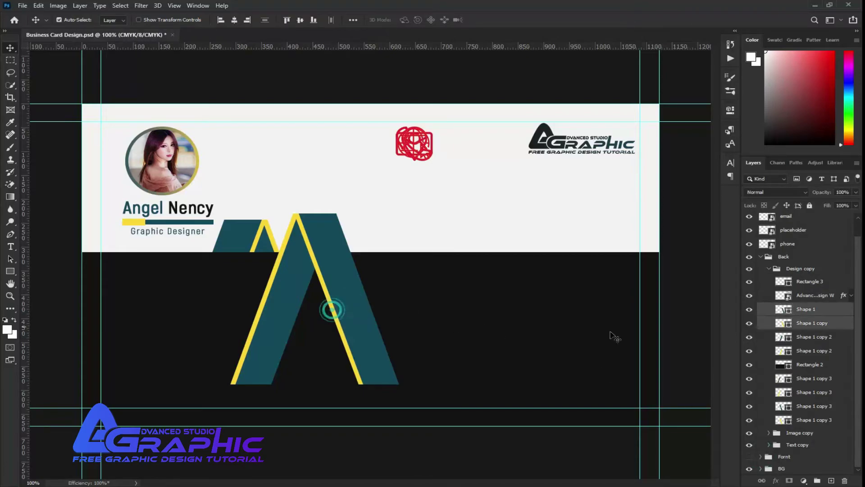
pyautogui.moveTo(801, 323); pyautogui.dragTo(800, 373)
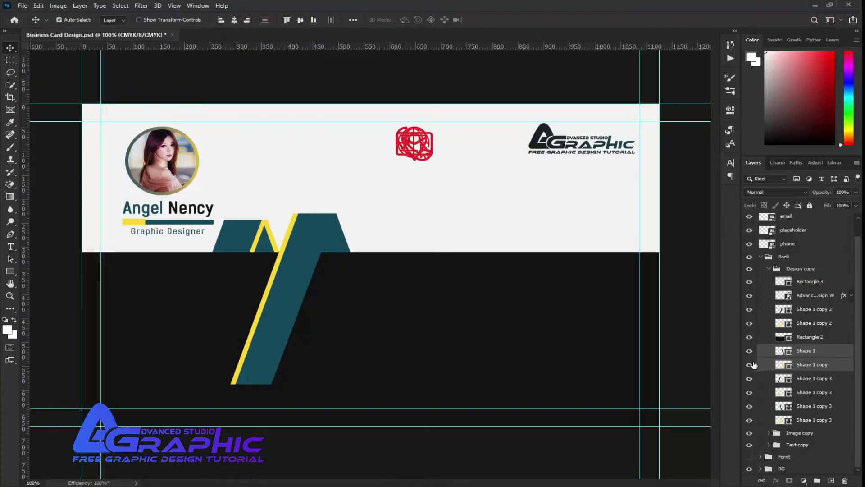
pyautogui.click(804, 364)
pyautogui.moveTo(804, 364)
pyautogui.mouseDown()
pyautogui.moveTo(803, 351)
pyautogui.moveTo(797, 370)
pyautogui.mouseUp()
pyautogui.doubleClick(784, 382)
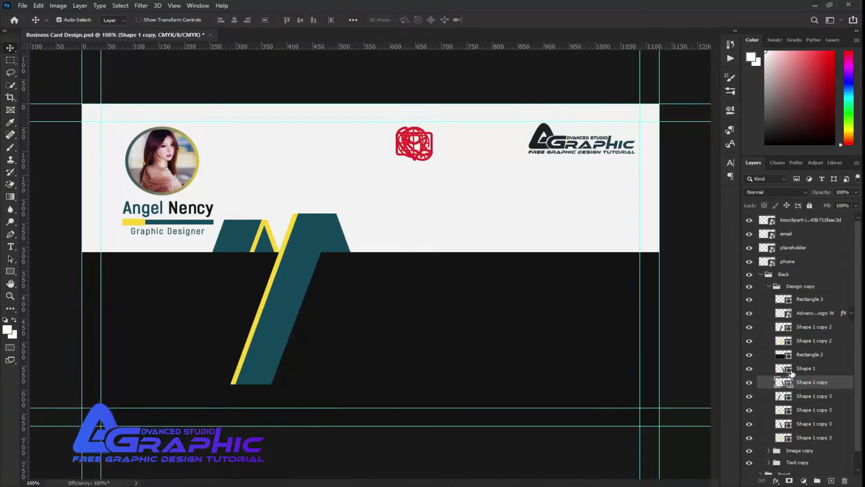
pyautogui.moveTo(805, 373); pyautogui.dragTo(806, 390)
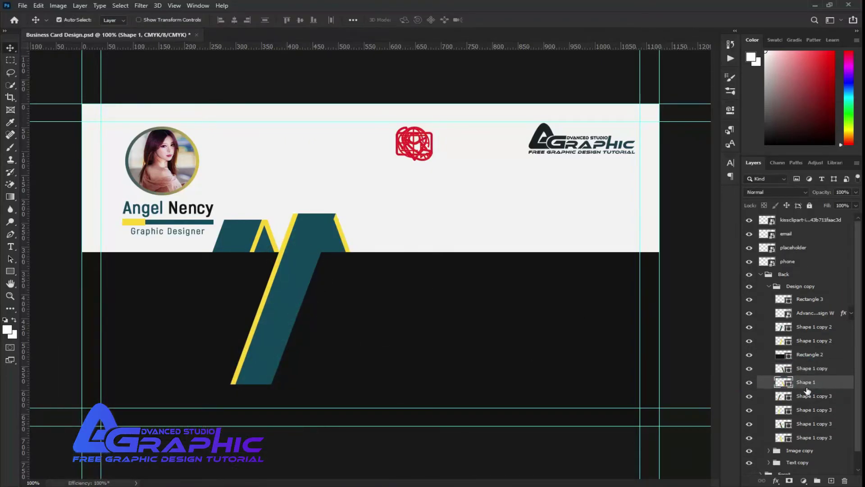
pyautogui.click(684, 206)
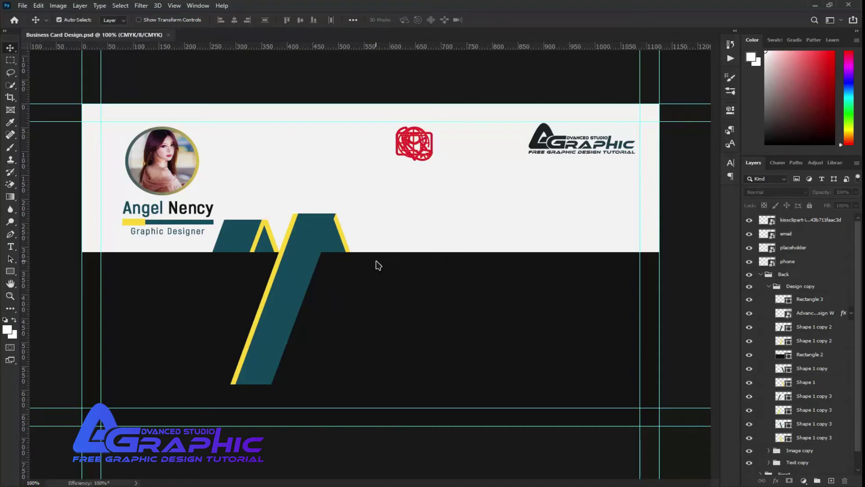
# - Fill one stripe yellow and the other with the sampled teal, then reorder them
pyautogui.click(297, 274)
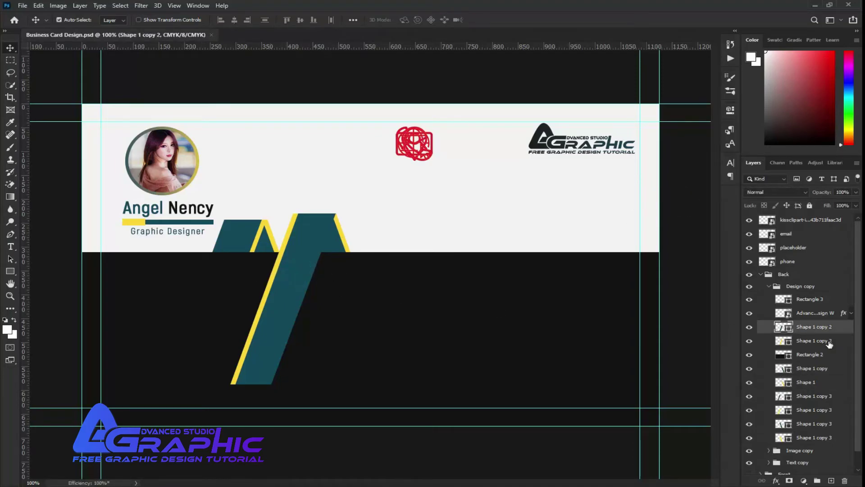
pyautogui.doubleClick(788, 330)
pyautogui.click(345, 244)
pyautogui.click(287, 315)
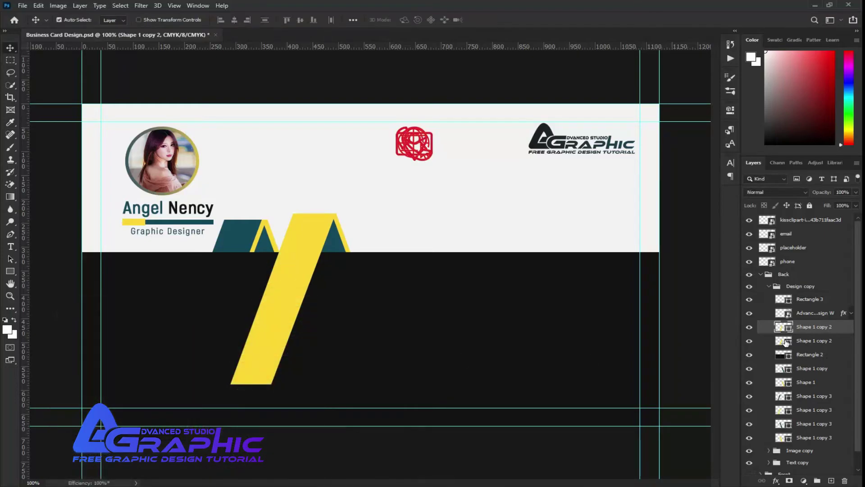
pyautogui.doubleClick(786, 342)
pyautogui.click(252, 227)
pyautogui.click(287, 314)
pyautogui.moveTo(793, 341); pyautogui.dragTo(808, 326)
pyautogui.click(688, 309)
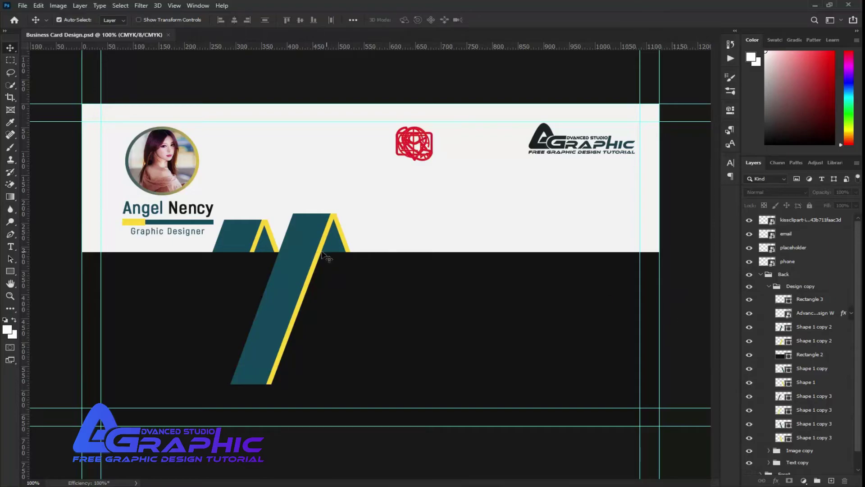
# - Shift all the stripe layers about 185 px right and collapse the Design copy group
pyautogui.keyDown('shift'); pyautogui.click(247, 247); pyautogui.keyUp('shift')
pyautogui.keyDown('shift'); pyautogui.click(273, 249); pyautogui.keyUp('shift')
pyautogui.keyDown('shift'); pyautogui.click(295, 252); pyautogui.keyUp('shift')
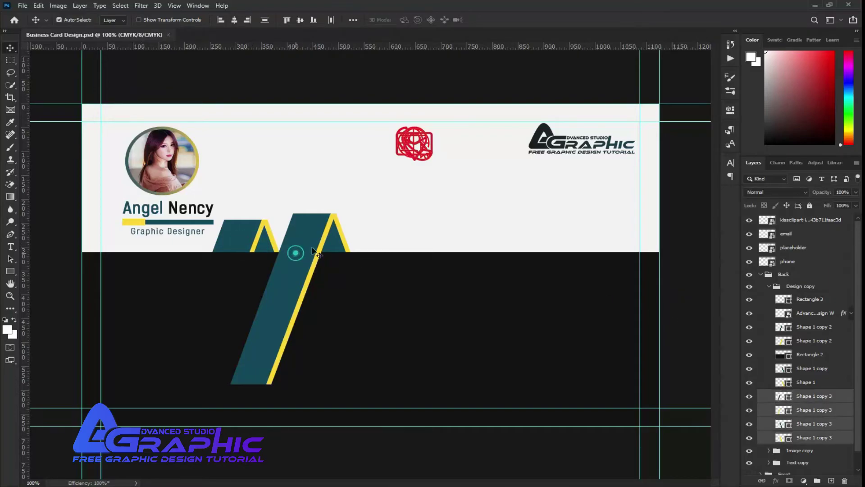
pyautogui.keyDown('shift'); pyautogui.click(321, 244); pyautogui.keyUp('shift')
pyautogui.moveTo(324, 247); pyautogui.dragTo(414, 246)
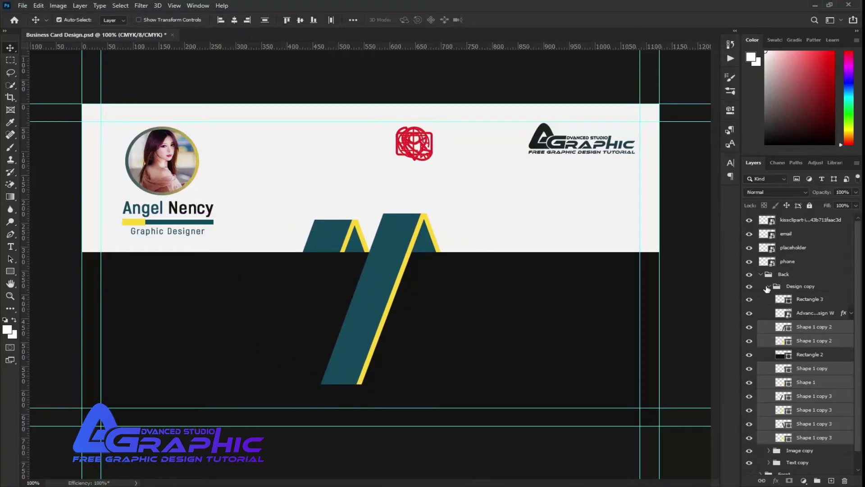
pyautogui.click(766, 287)
pyautogui.click(796, 384)
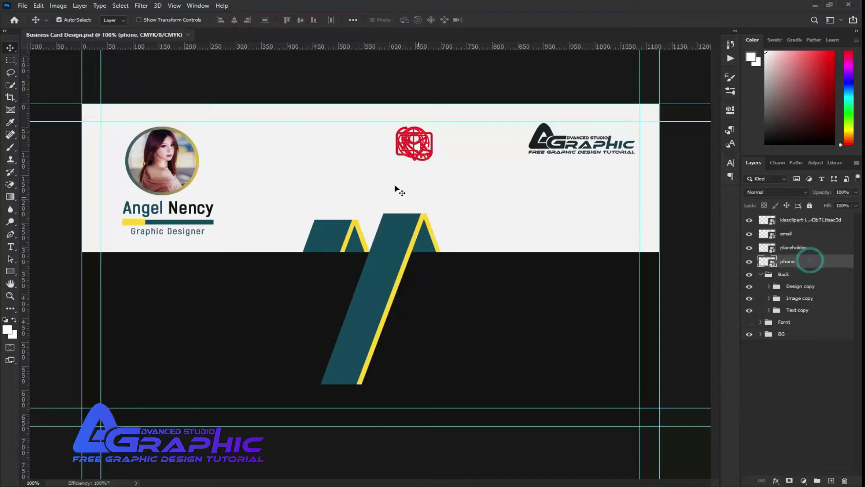
# - Turn off auto-select and move the phone icon into the dark lower half
pyautogui.click(744, 386)
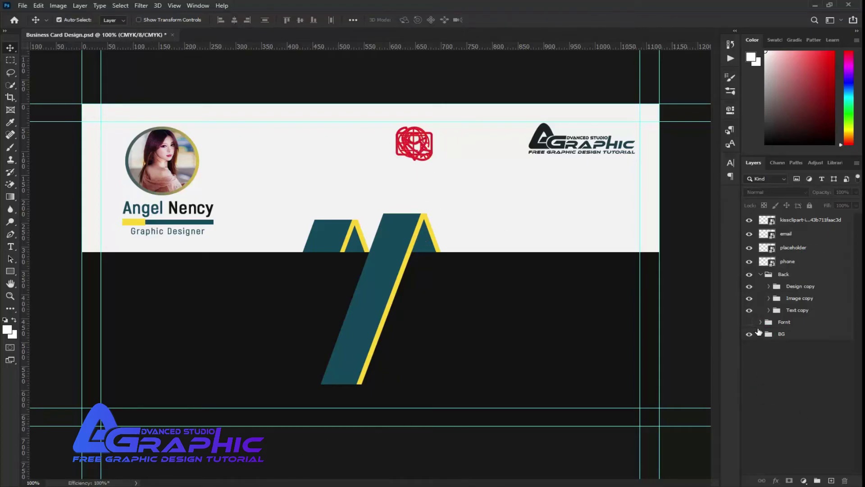
pyautogui.click(786, 261)
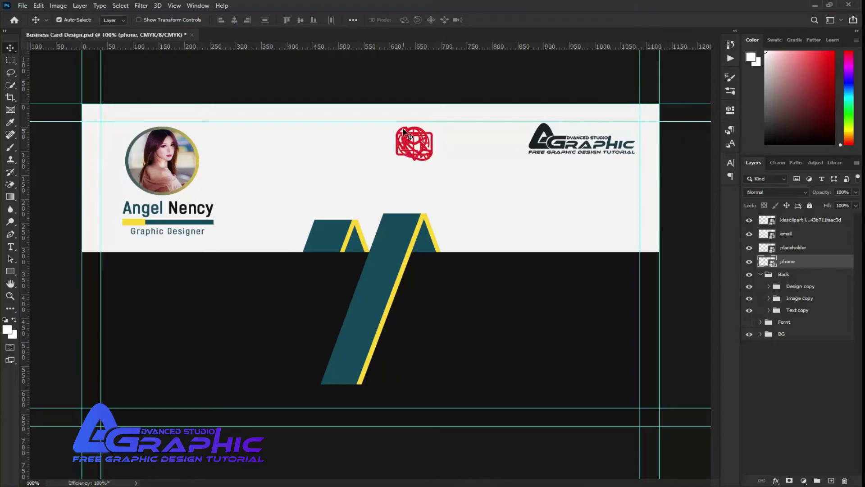
pyautogui.moveTo(403, 132); pyautogui.dragTo(305, 291)
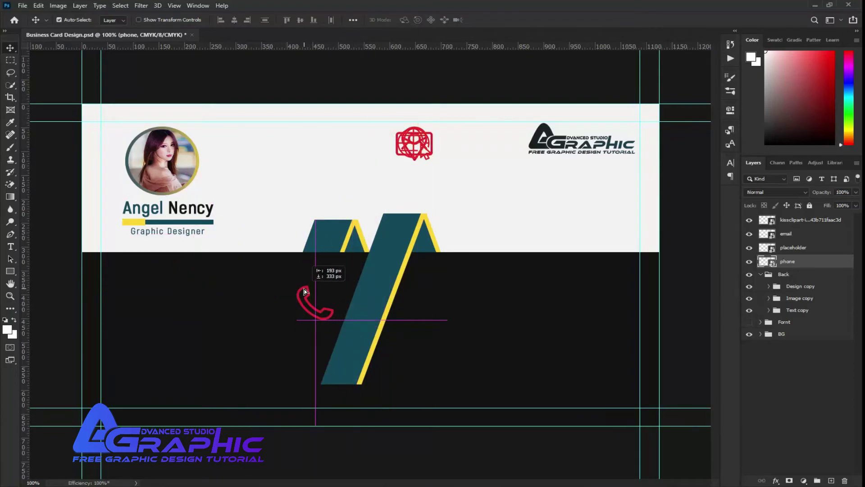
pyautogui.rightClick(304, 292)
pyautogui.rightClick(780, 262)
pyautogui.press('Escape')
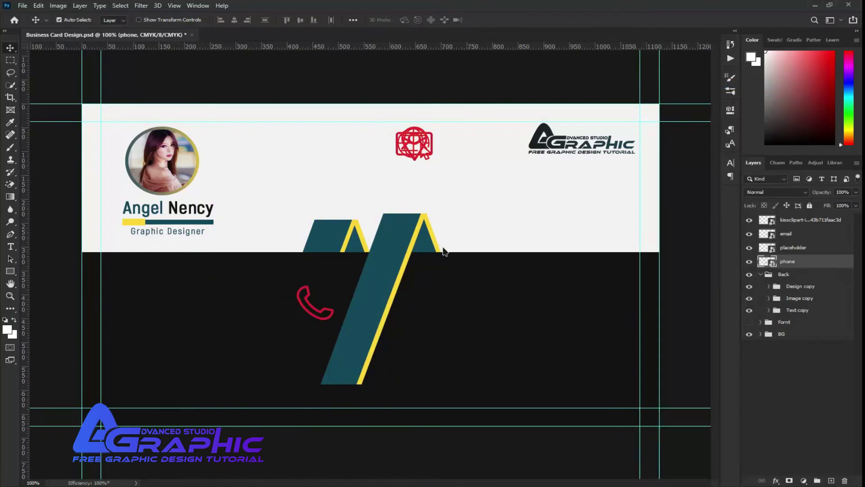
# - Give the phone icon a yellow Color Overlay layer style
pyautogui.moveTo(374, 234); pyautogui.dragTo(484, 183)
pyautogui.click(407, 313)
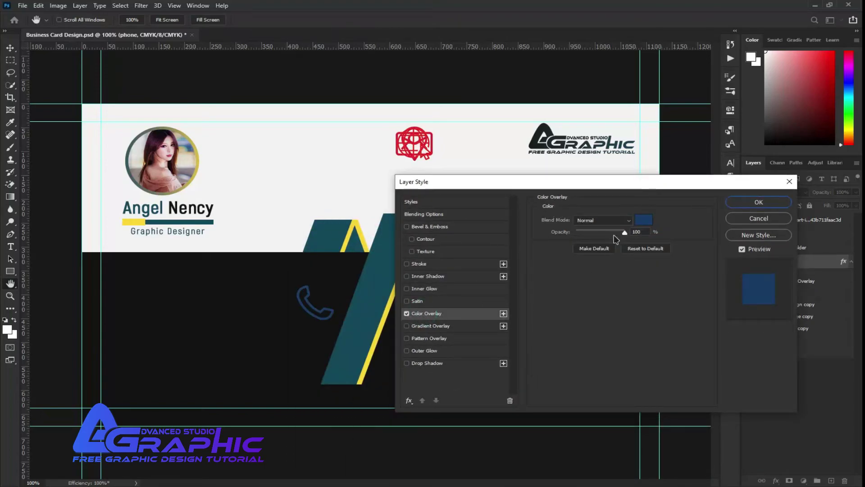
pyautogui.click(643, 219)
pyautogui.click(395, 314)
pyautogui.press('Return')
pyautogui.press('Return')
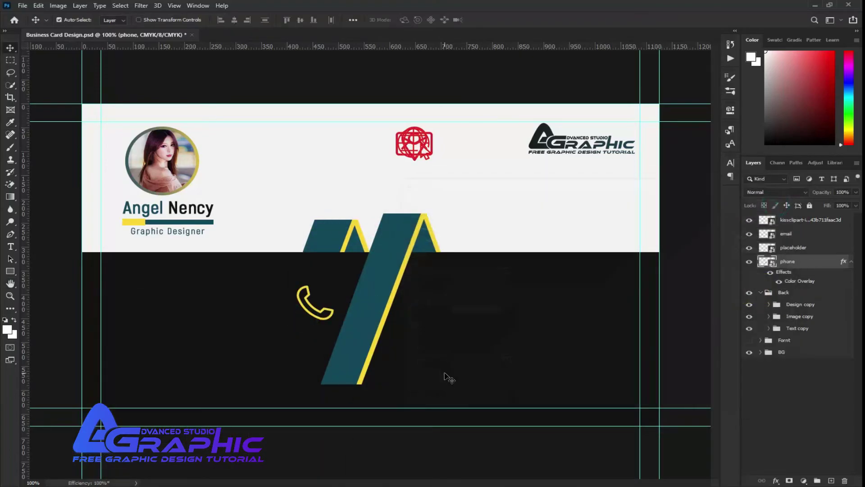
# - Scale the phone icon down to a small size beside the stripe
pyautogui.hotkey('ctrl', 't')
pyautogui.moveTo(334, 285); pyautogui.dragTo(311, 306)
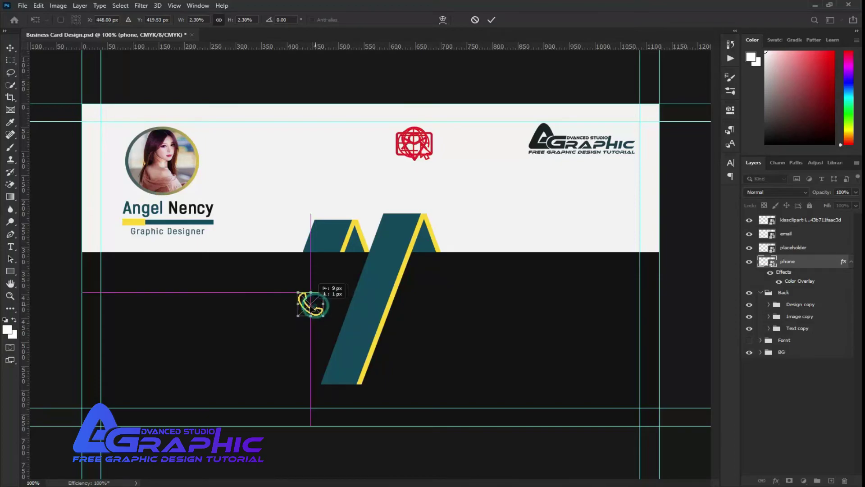
pyautogui.click(492, 20)
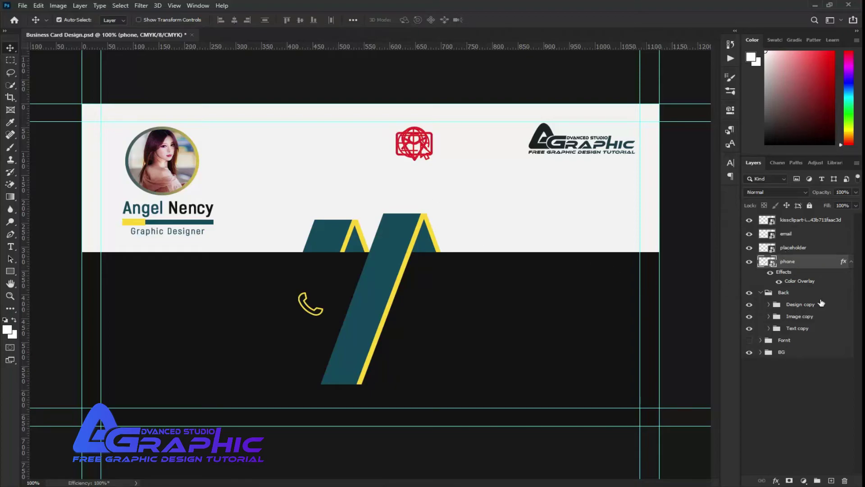
# - Show the email icon, place it below the phone icon, and shrink it
pyautogui.click(749, 234)
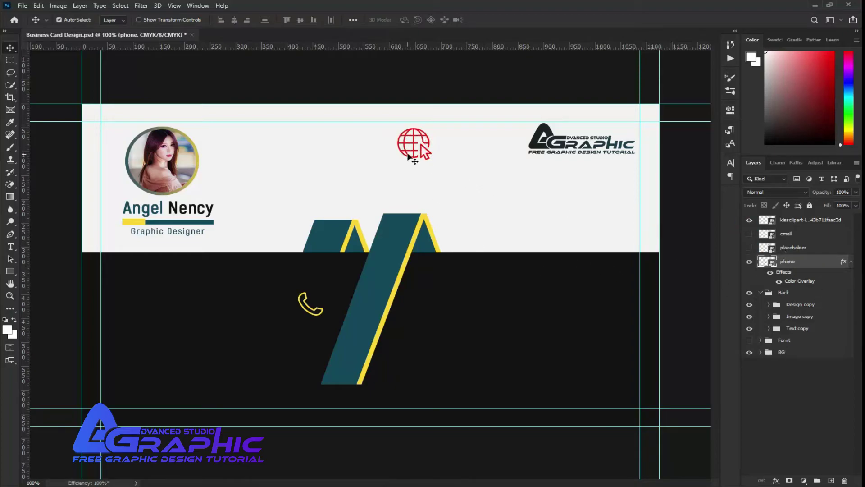
pyautogui.moveTo(446, 193); pyautogui.dragTo(445, 199)
pyautogui.click(749, 234)
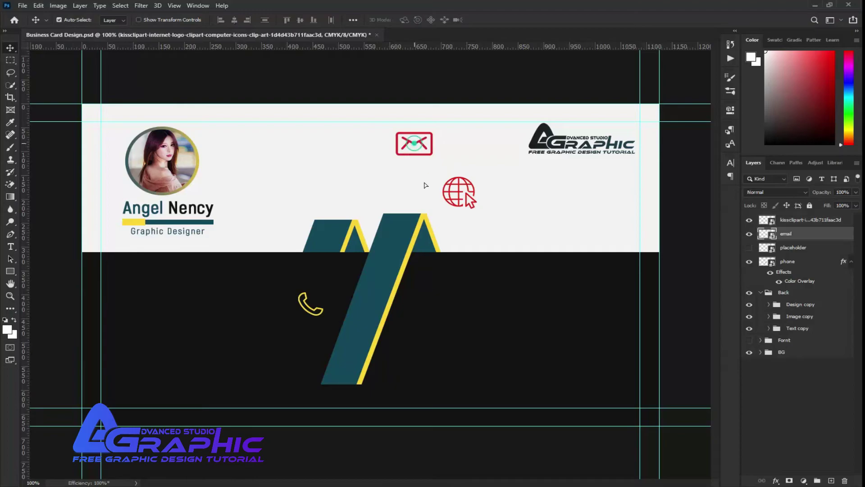
pyautogui.moveTo(413, 143); pyautogui.dragTo(299, 354)
pyautogui.hotkey('ctrl', 't')
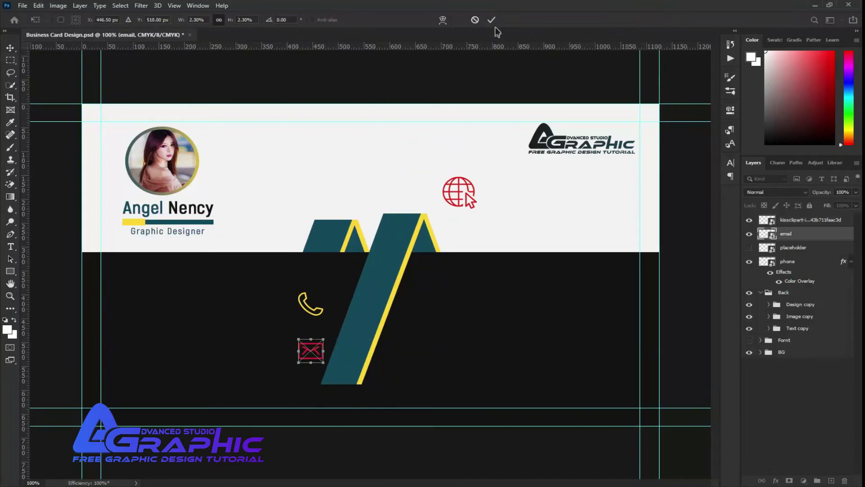
pyautogui.click(491, 19)
# - Copy the phone icon's yellow style onto the email icon and reorder the email layer
pyautogui.rightClick(799, 261)
pyautogui.click(689, 322)
pyautogui.rightClick(786, 234)
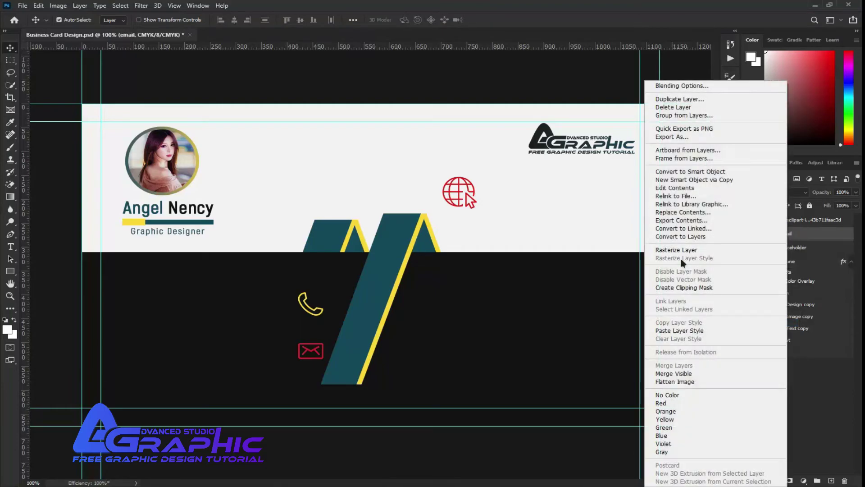
pyautogui.click(667, 331)
pyautogui.click(851, 235)
pyautogui.click(850, 263)
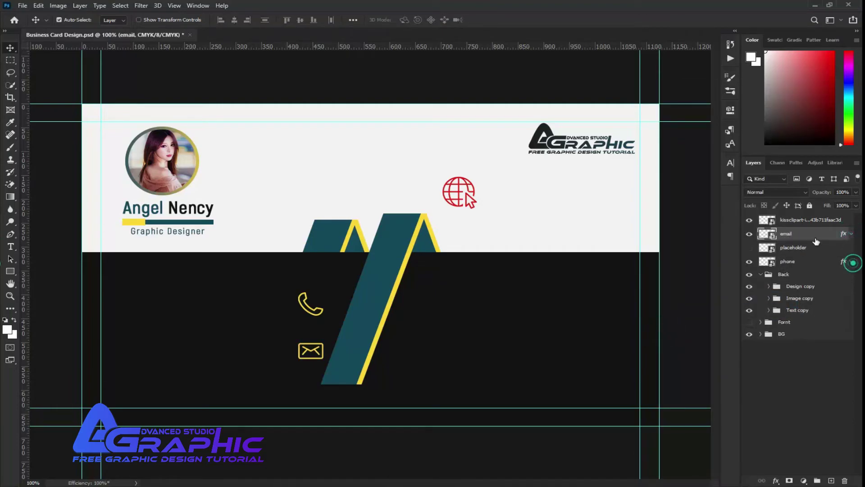
pyautogui.moveTo(792, 233); pyautogui.dragTo(796, 256)
# - Show the location pin, shrink it, and place it right of the stripe
pyautogui.click(749, 234)
pyautogui.moveTo(415, 164)
pyautogui.mouseDown()
pyautogui.moveTo(413, 318)
pyautogui.moveTo(422, 317)
pyautogui.moveTo(300, 315)
pyautogui.mouseUp()
pyautogui.hotkey('ctrl', 't')
pyautogui.moveTo(333, 289)
pyautogui.mouseDown()
pyautogui.moveTo(294, 307)
pyautogui.moveTo(438, 306)
pyautogui.mouseUp()
pyautogui.press('Return')
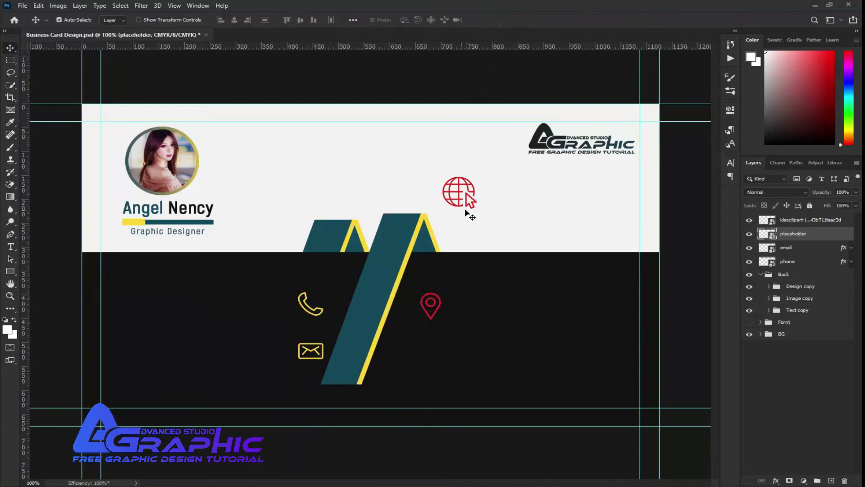
# - Move the globe icon below the pin and paste the yellow style onto both
pyautogui.moveTo(468, 206)
pyautogui.mouseDown()
pyautogui.moveTo(434, 364)
pyautogui.moveTo(437, 333)
pyautogui.moveTo(431, 349)
pyautogui.mouseUp()
pyautogui.hotkey('ctrl', 't')
pyautogui.rightClick(800, 233)
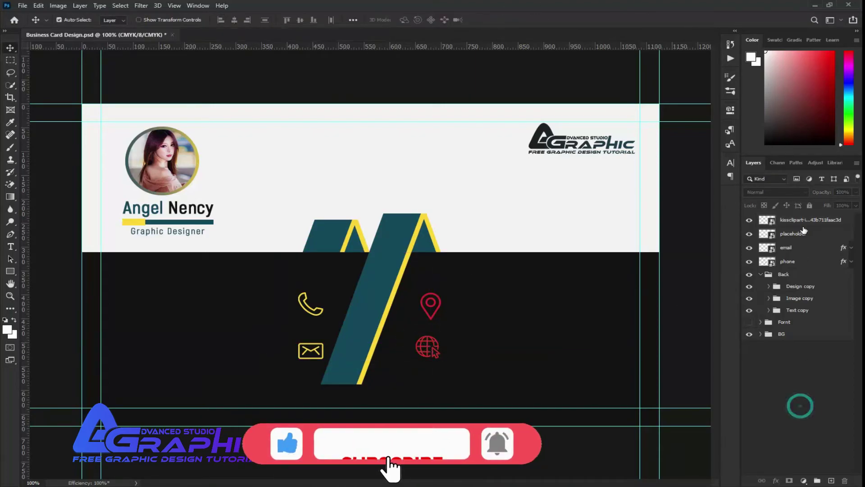
pyautogui.click(831, 221)
pyautogui.rightClick(830, 221)
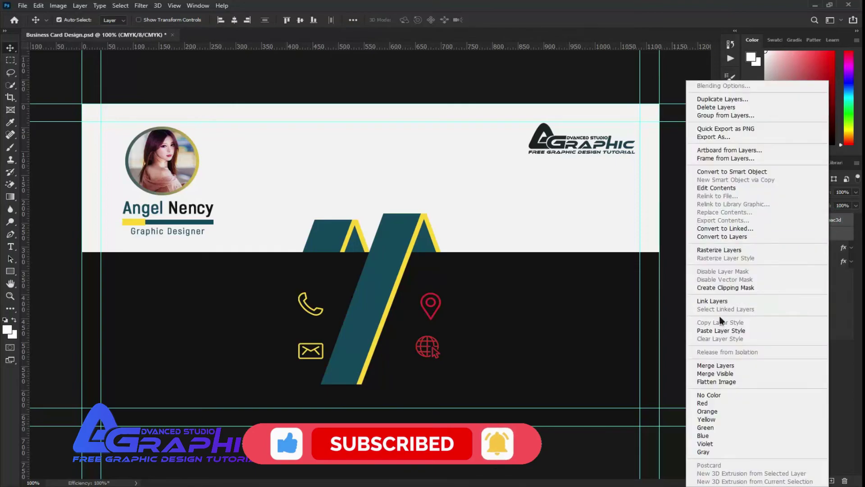
pyautogui.click(721, 330)
# - Select all four contact icon layers together
pyautogui.scroll(-2, 784, 268)
pyautogui.scroll(-2, 784, 268)
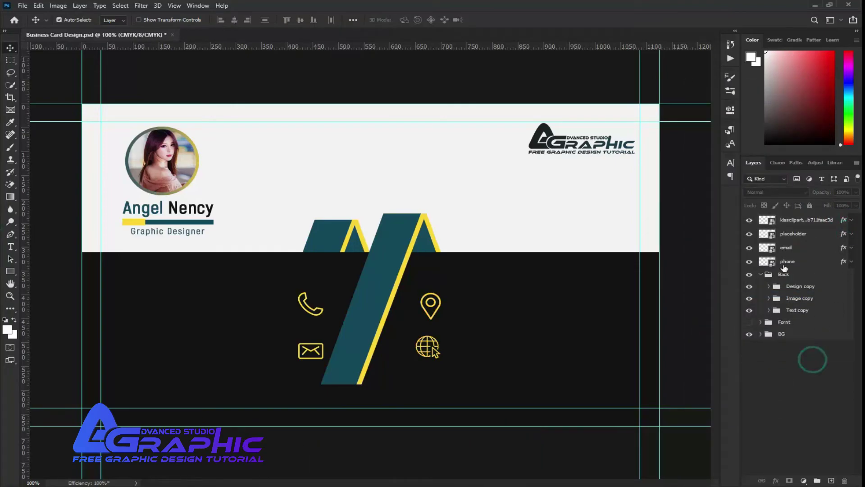
pyautogui.click(783, 266)
pyautogui.keyDown('shift'); pyautogui.click(791, 220); pyautogui.keyUp('shift')
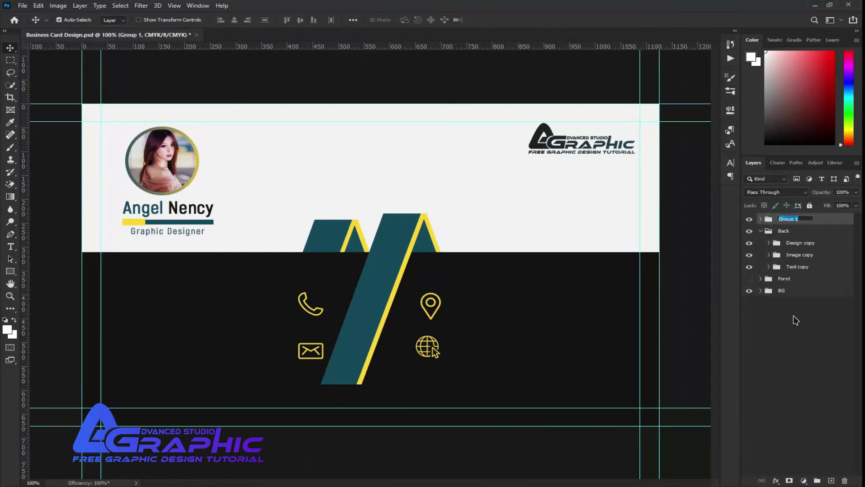
# - Finish naming the group 'Info' and start a right-aligned text line near the phone icon
pyautogui.write('o')
pyautogui.click(799, 314)
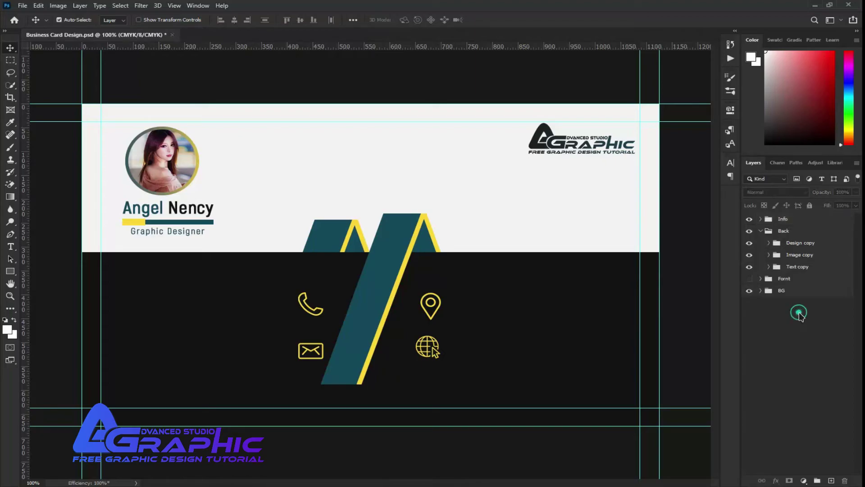
pyautogui.press('t')
pyautogui.click(285, 308)
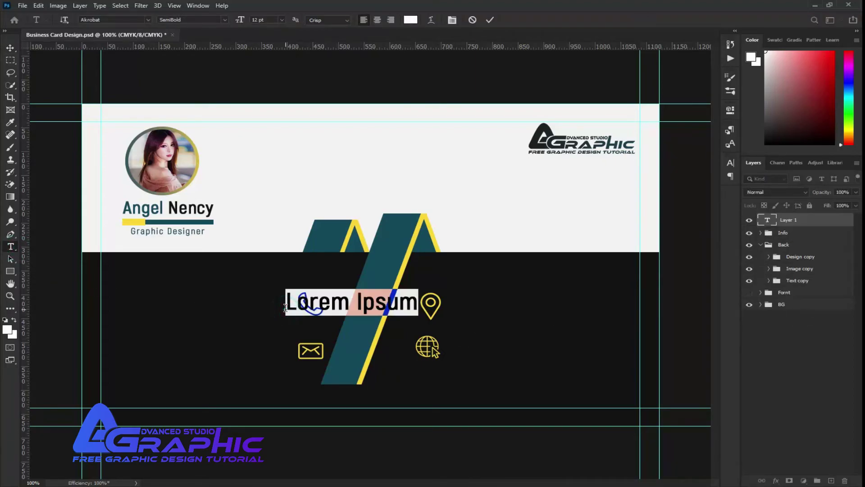
pyautogui.click(391, 20)
# - Set the text colour to white (ffffff) and commit the placeholder text
pyautogui.click(135, 222)
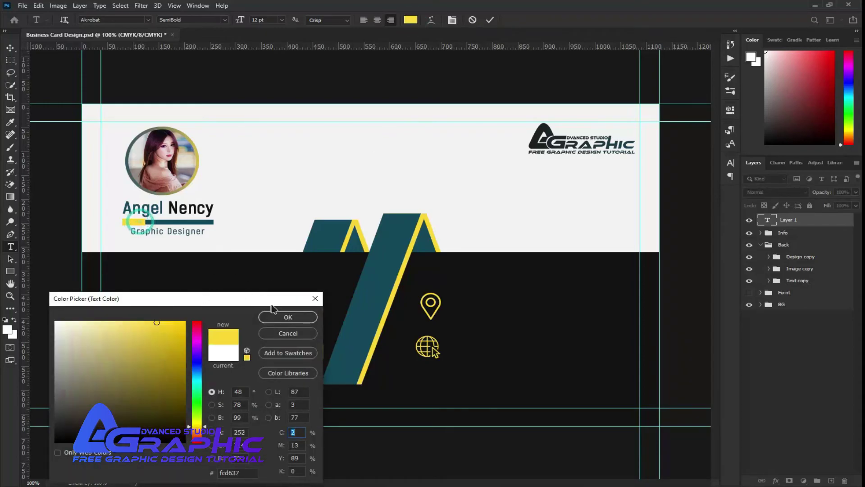
pyautogui.click(284, 316)
pyautogui.click(410, 20)
pyautogui.write('ffffff')
pyautogui.click(285, 315)
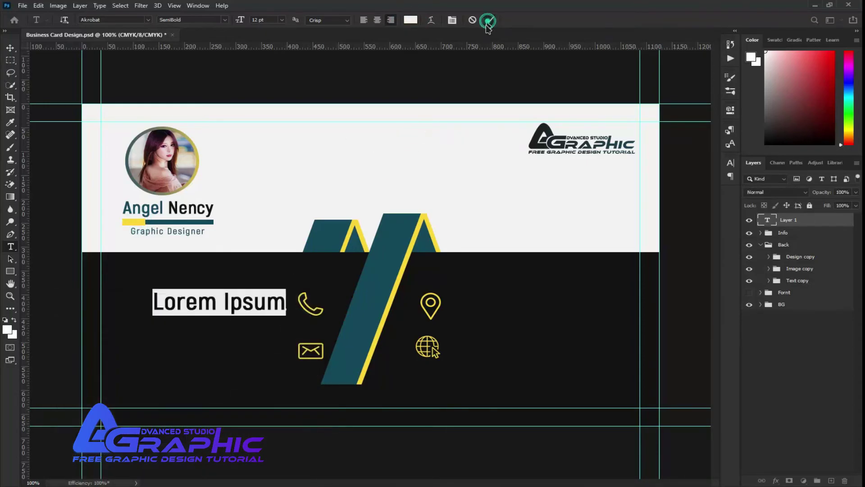
pyautogui.click(489, 20)
# - Replace the placeholder with the phone number copied from the contact notes
pyautogui.tripleClick(246, 307)
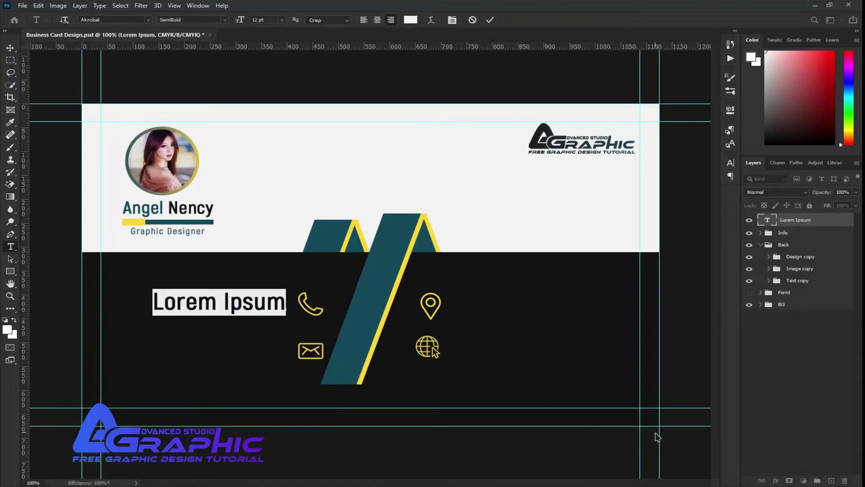
pyautogui.hotkey('alt', 'Tab')
pyautogui.moveTo(222, 218); pyautogui.dragTo(304, 218)
pyautogui.hotkey('ctrl', 'c')
pyautogui.hotkey('alt', 'Tab')
pyautogui.hotkey('ctrl', 'v')
pyautogui.click(488, 20)
# - Make the phone number Akrobat Regular 8 pt beside the icon, then drag a copy downward
pyautogui.moveTo(239, 20); pyautogui.dragTo(239, 21)
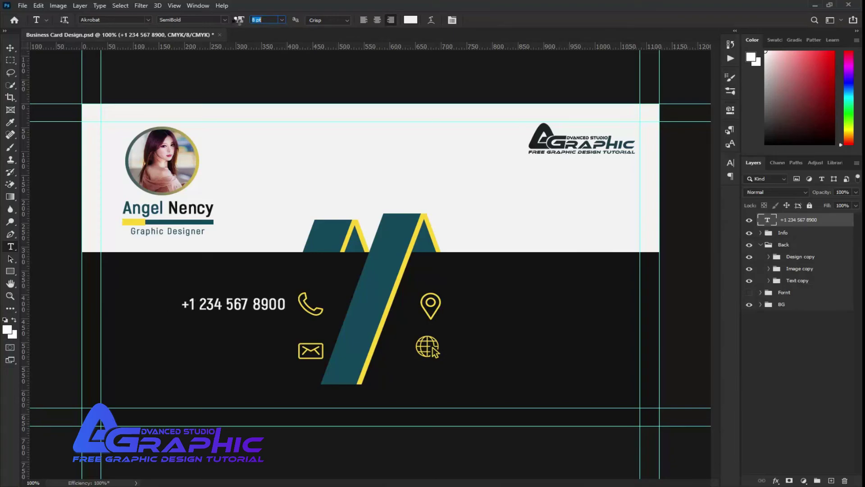
pyautogui.click(289, 295)
pyautogui.moveTo(277, 302); pyautogui.dragTo(274, 297)
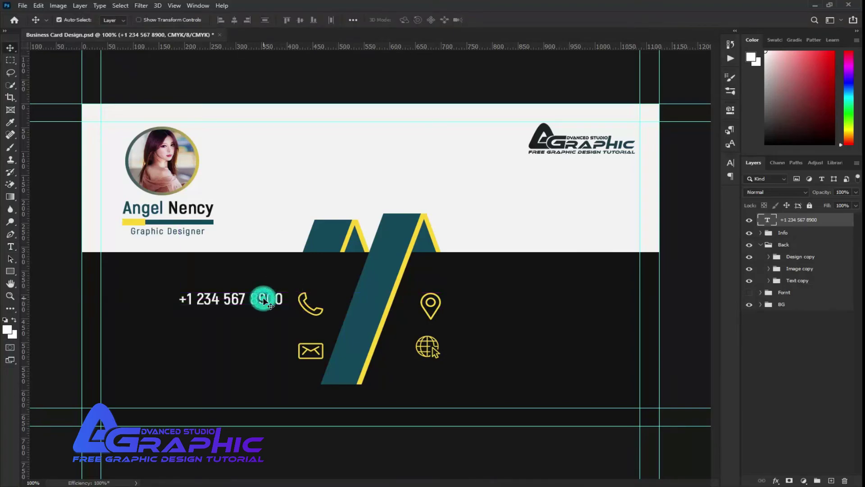
pyautogui.hotkey('ctrl', 'a')
pyautogui.click(225, 20)
pyautogui.click(194, 46)
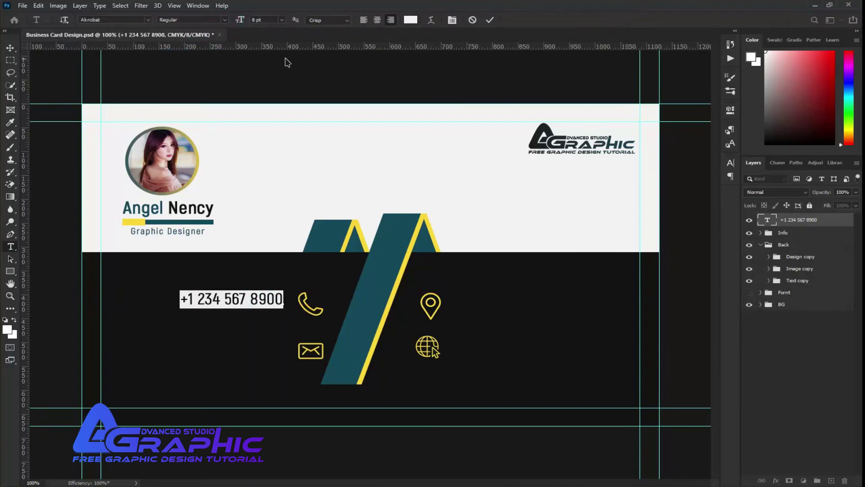
pyautogui.click(730, 162)
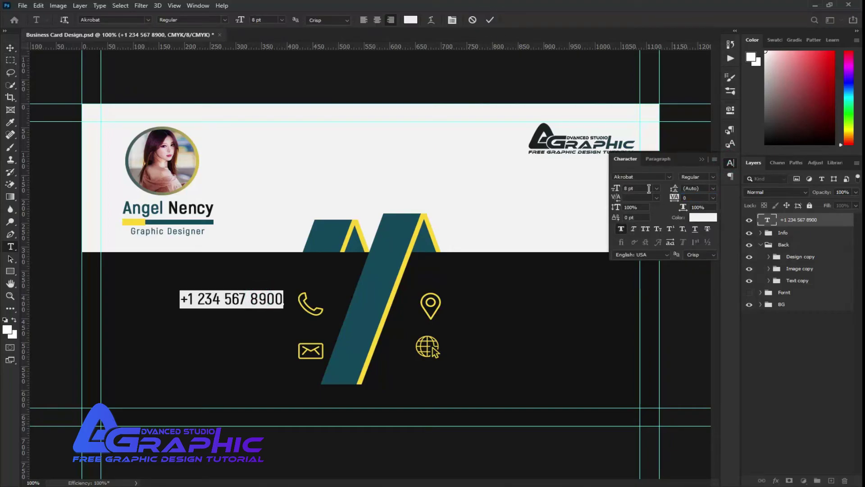
pyautogui.click(490, 20)
pyautogui.moveTo(265, 302); pyautogui.dragTo(270, 352)
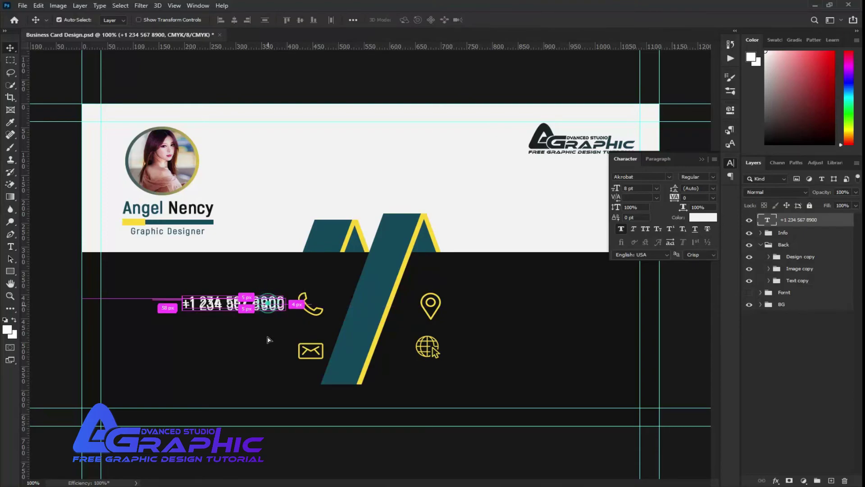
# - Replace the copied phone line's text with the email address from the notes
pyautogui.doubleClick(269, 351)
pyautogui.hotkey('alt', 'Tab')
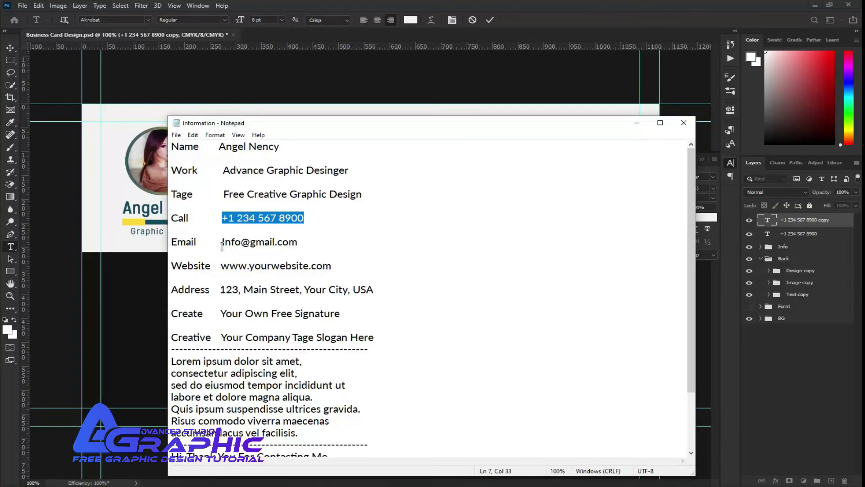
pyautogui.moveTo(221, 242); pyautogui.dragTo(396, 244)
pyautogui.hotkey('ctrl', 'c')
pyautogui.hotkey('alt', 'Tab')
pyautogui.hotkey('ctrl', 'v')
pyautogui.click(490, 20)
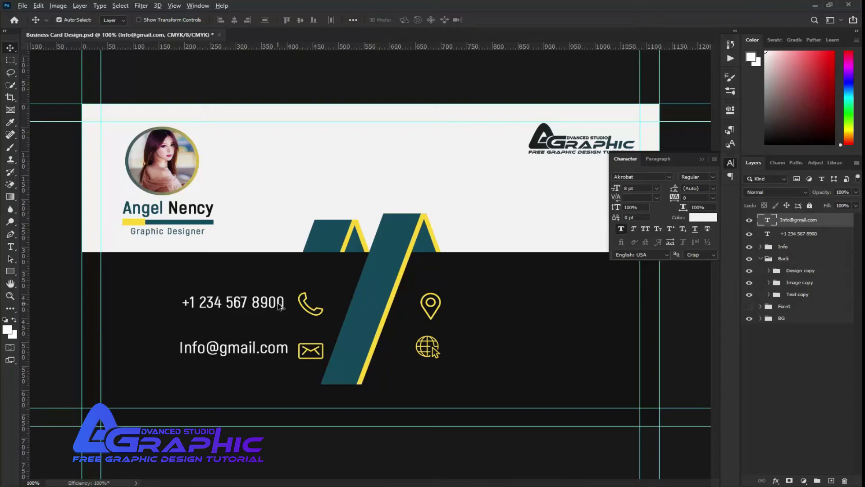
# - Duplicate a contact line, left-align it and place it beside the location pin
pyautogui.moveTo(279, 306); pyautogui.dragTo(523, 311)
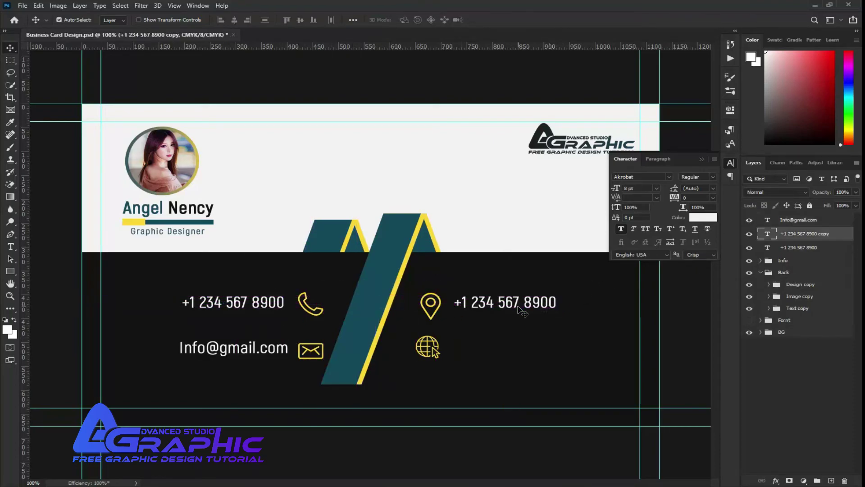
pyautogui.doubleClick(522, 311)
pyautogui.click(363, 20)
pyautogui.moveTo(573, 321); pyautogui.dragTo(468, 323)
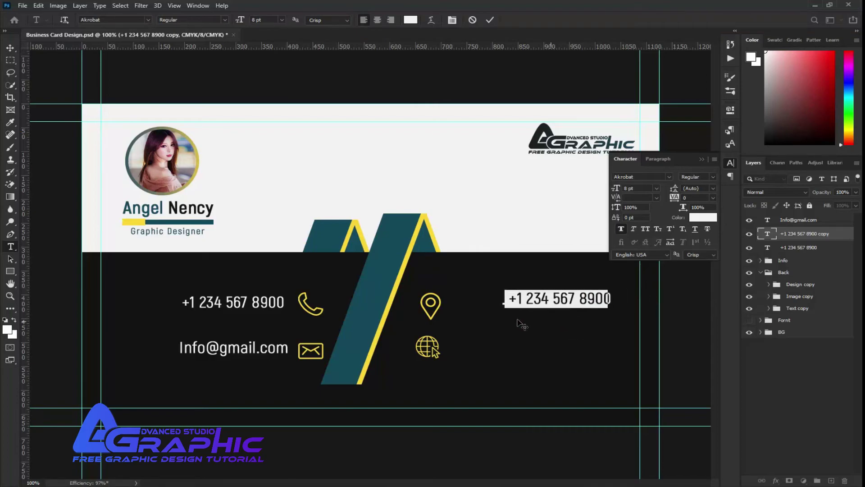
# - Paste the street address from the notes into that line and set it to 6 pt
pyautogui.hotkey('alt', 'Tab')
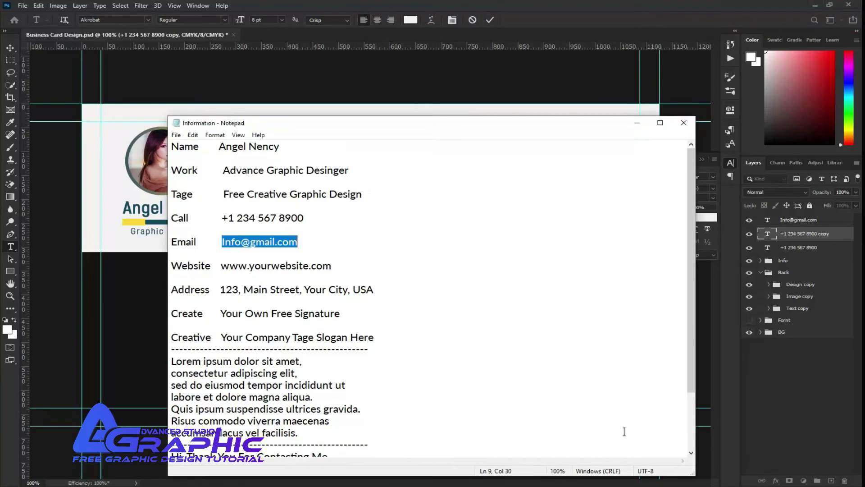
pyautogui.moveTo(223, 286); pyautogui.dragTo(452, 289)
pyautogui.hotkey('ctrl', 'c')
pyautogui.hotkey('alt', 'Tab')
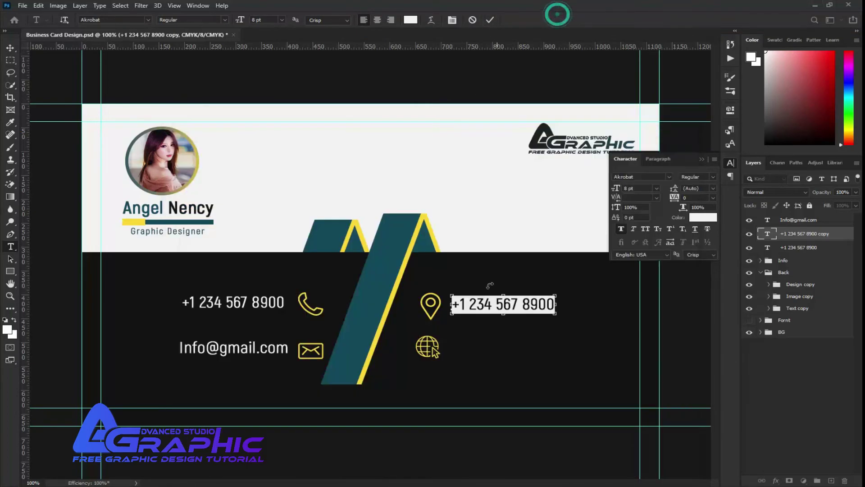
pyautogui.hotkey('ctrl', 'v')
pyautogui.tripleClick(483, 303)
pyautogui.click(656, 188)
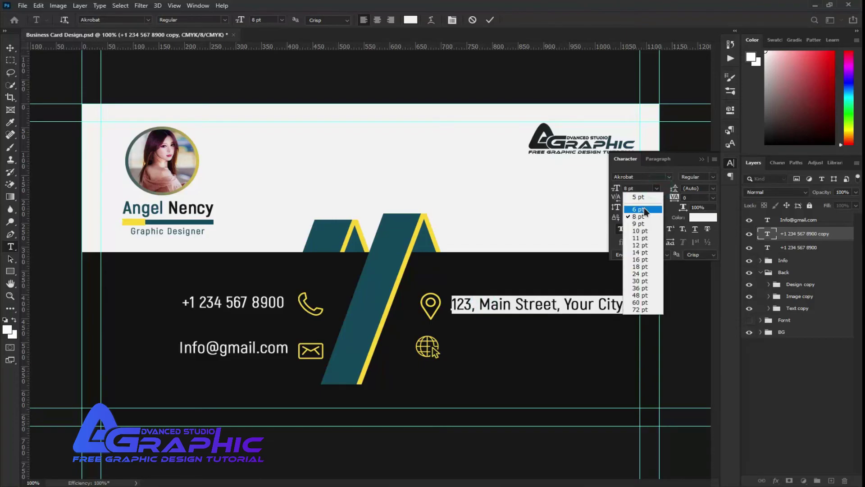
pyautogui.click(490, 20)
pyautogui.press('v')
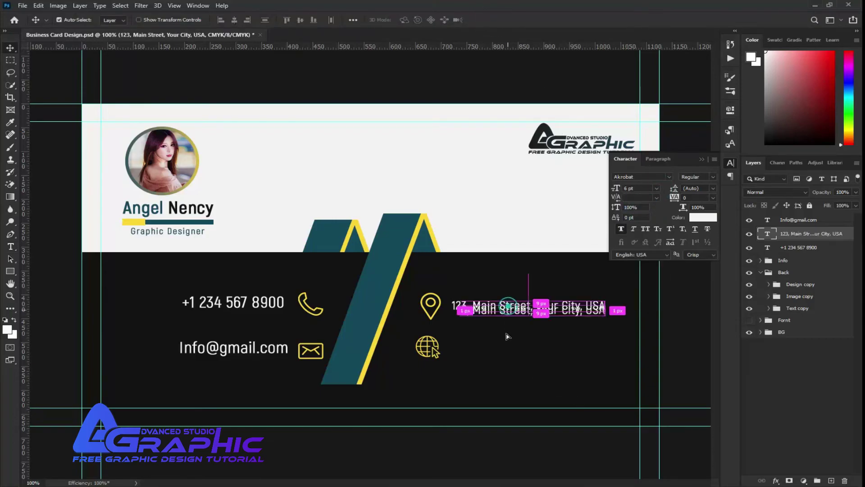
# - Copy the line to the globe row, paste the website URL and set it to 8 pt
pyautogui.moveTo(527, 306); pyautogui.dragTo(527, 348)
pyautogui.doubleClick(527, 348)
pyautogui.hotkey('alt', 'Tab')
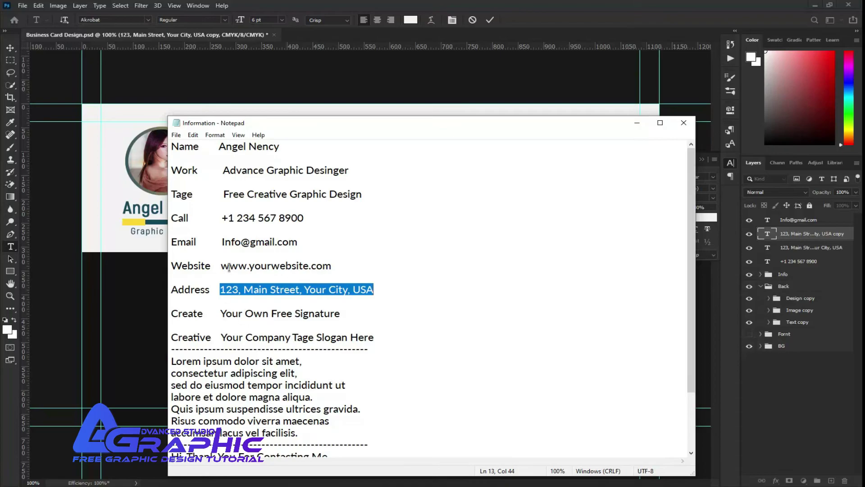
pyautogui.moveTo(221, 267); pyautogui.dragTo(334, 267)
pyautogui.hotkey('ctrl', 'c')
pyautogui.hotkey('alt', 'Tab')
pyautogui.hotkey('ctrl', 'v')
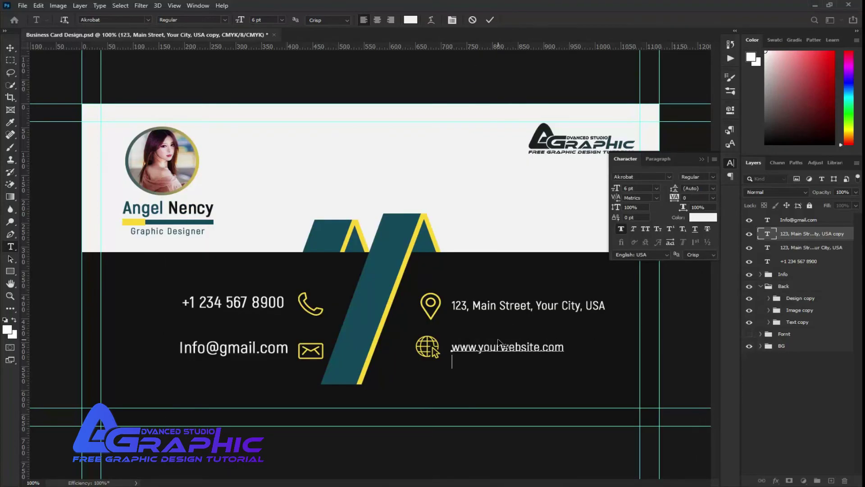
pyautogui.hotkey('ctrl', 'a')
pyautogui.click(656, 189)
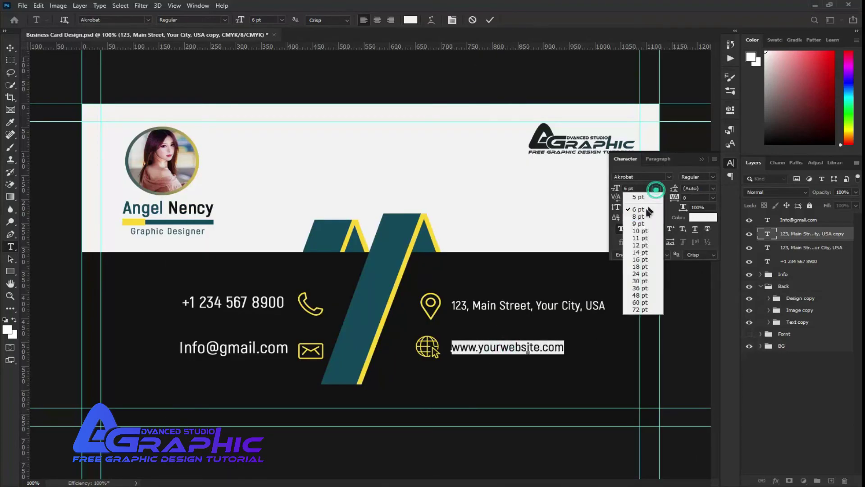
pyautogui.click(642, 212)
pyautogui.click(492, 23)
# - Move the four contact text layers into the Info group and centre the phone number on its icon
pyautogui.press('v')
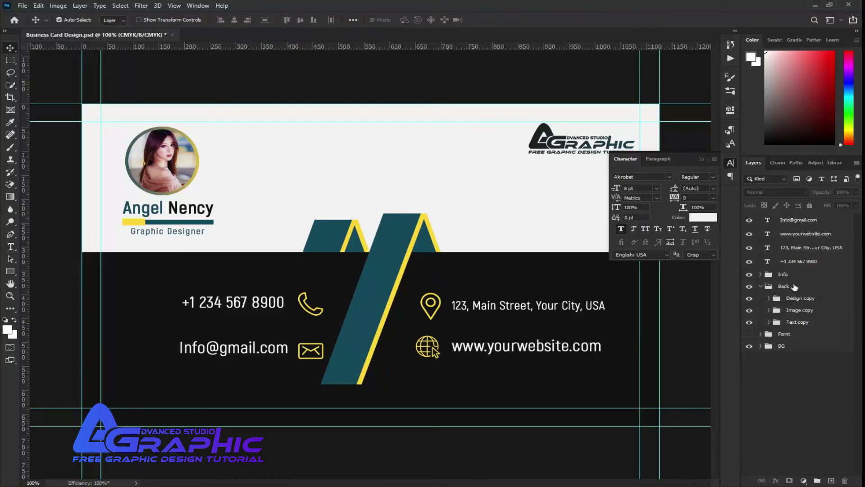
pyautogui.keyDown('shift'); pyautogui.click(791, 219); pyautogui.keyUp('shift')
pyautogui.moveTo(792, 219)
pyautogui.mouseDown()
pyautogui.moveTo(784, 275)
pyautogui.moveTo(802, 322)
pyautogui.mouseUp()
pyautogui.keyDown('shift'); pyautogui.click(795, 329); pyautogui.keyUp('shift')
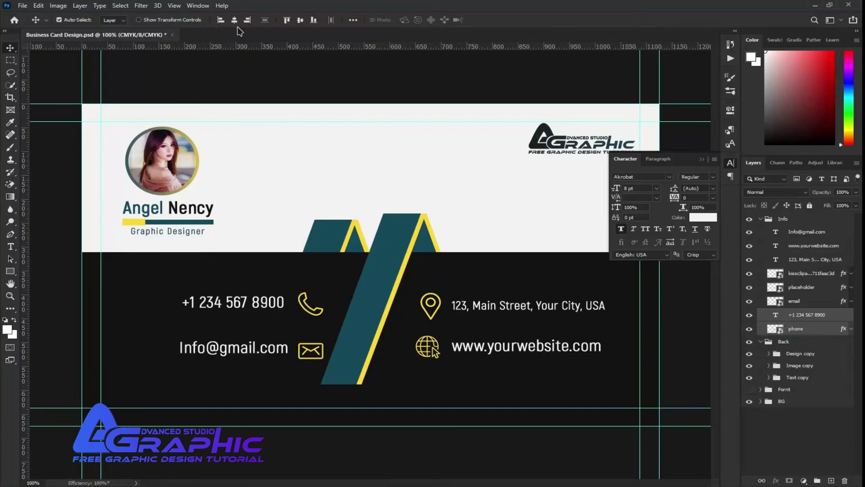
pyautogui.click(300, 21)
# - Shrink the phone number text to 7 pt
pyautogui.click(810, 430)
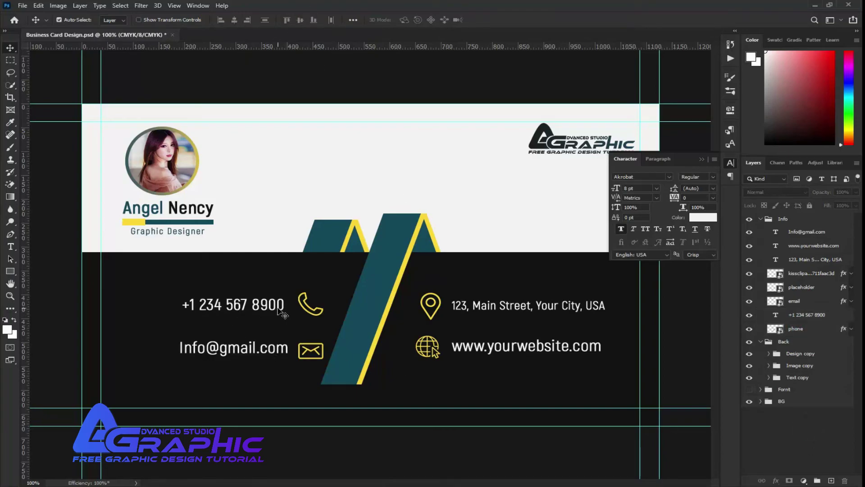
pyautogui.doubleClick(270, 306)
pyautogui.click(643, 208)
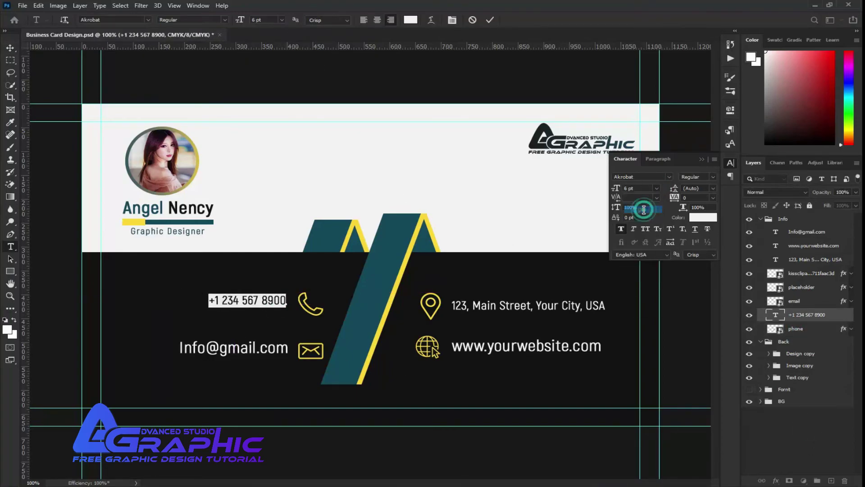
pyautogui.press('Return')
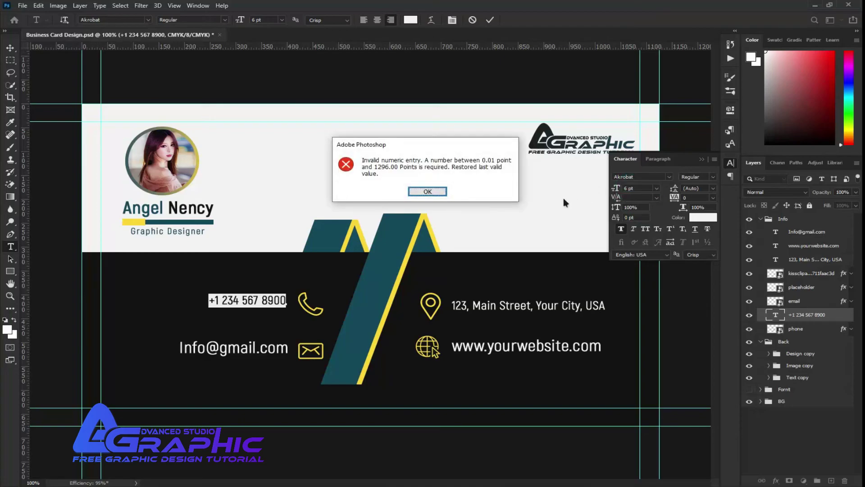
pyautogui.click(464, 197)
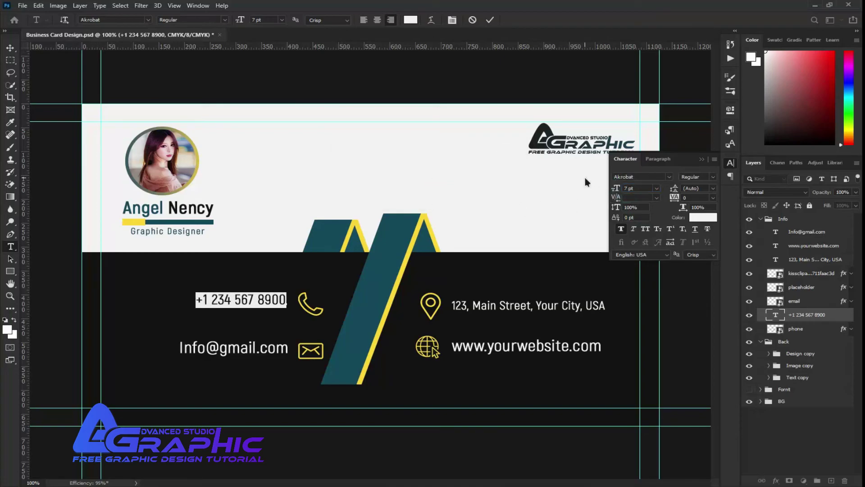
pyautogui.click(489, 20)
# - Duplicate the phone number line and nudge the copy below the original
pyautogui.press('v')
pyautogui.hotkey('ctrl', 'j')
pyautogui.press('Down')
pyautogui.press('Down')
pyautogui.press('Down')
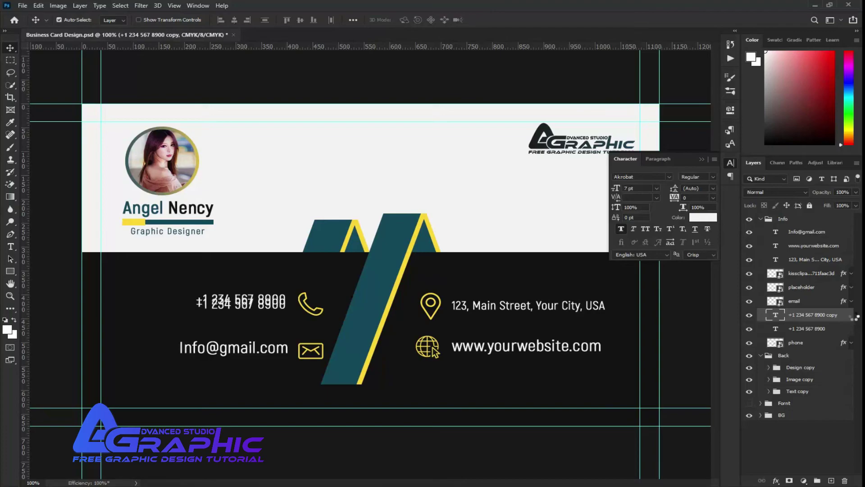
pyautogui.press('Down')
pyautogui.press('Down')
pyautogui.press('Down')
pyautogui.press('Down')
pyautogui.press('Down')
pyautogui.press('Down')
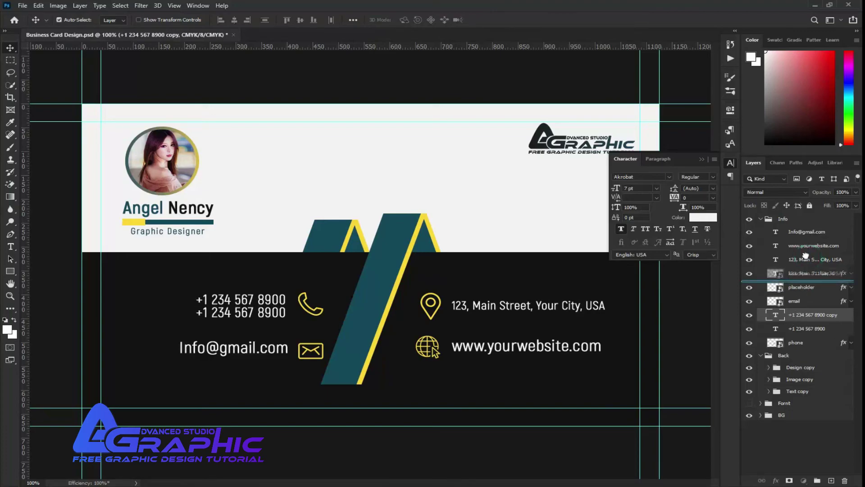
# - Place the email line beside its icon, duplicate it below, and set both lines to 7 pt
pyautogui.moveTo(807, 232); pyautogui.dragTo(795, 295)
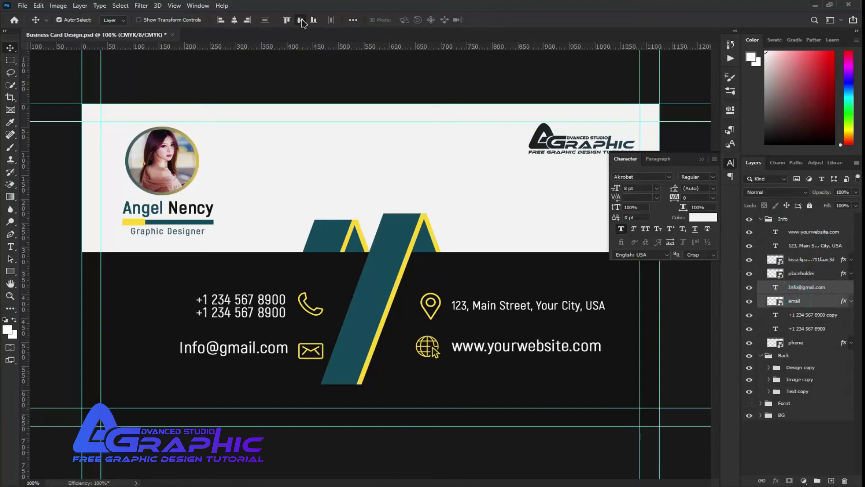
pyautogui.press('Down')
pyautogui.press('Down')
pyautogui.press('Down')
pyautogui.press('Up')
pyautogui.press('Up')
pyautogui.press('Up')
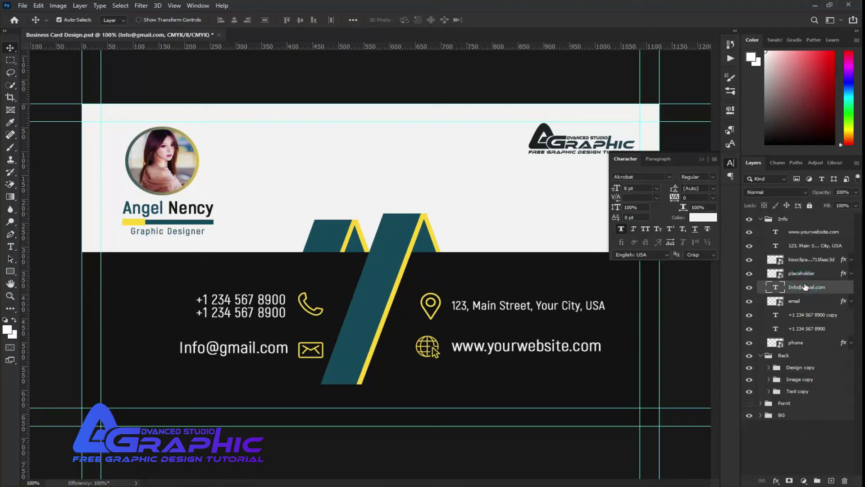
pyautogui.press('Up')
pyautogui.press('Up')
pyautogui.press('Up')
pyautogui.hotkey('ctrl', 'j')
pyautogui.press('Down')
pyautogui.press('Down')
pyautogui.press('Down')
pyautogui.press('Down')
pyautogui.press('Down')
pyautogui.press('Down')
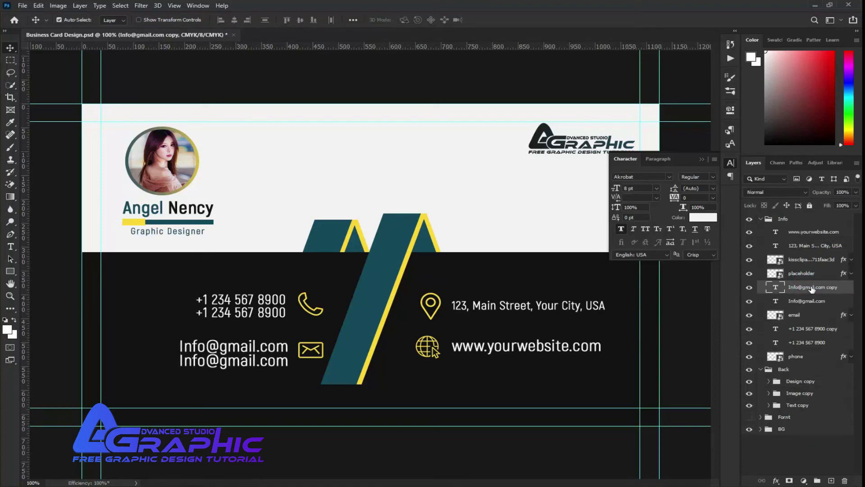
pyautogui.keyDown('shift'); pyautogui.click(800, 301); pyautogui.keyUp('shift')
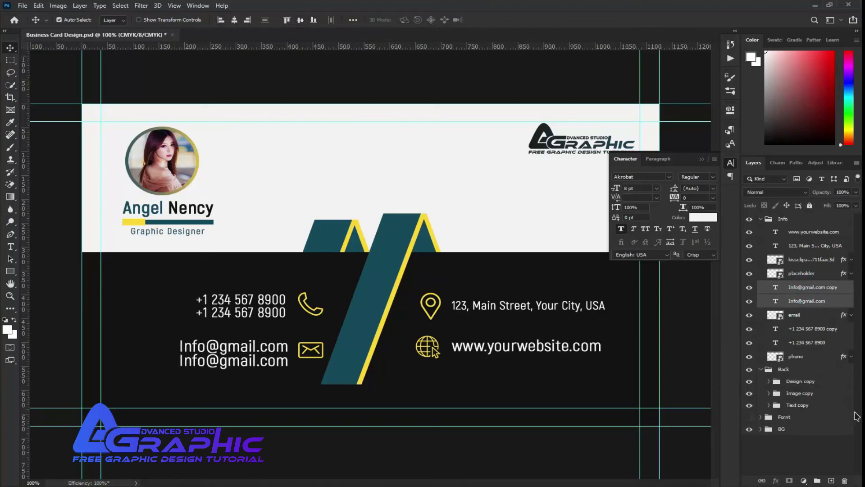
pyautogui.press('Up')
pyautogui.press('Up')
pyautogui.press('Up')
pyautogui.press('Up')
pyautogui.press('Up')
pyautogui.press('Up')
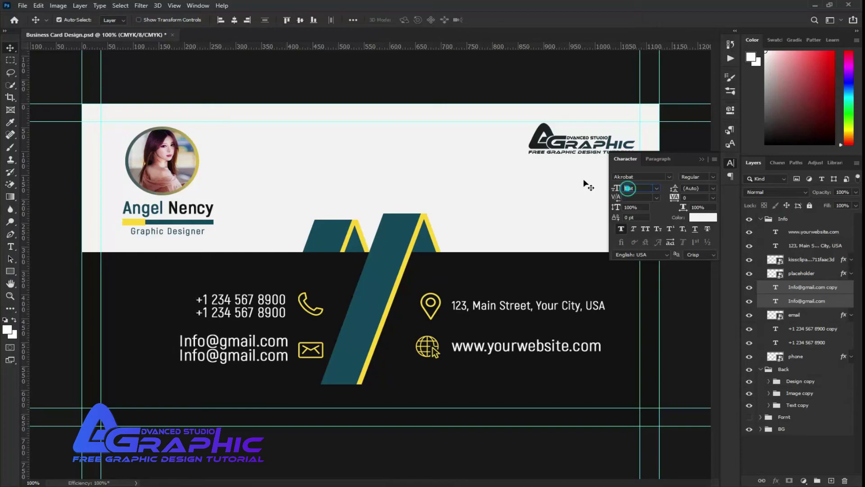
pyautogui.press('Return')
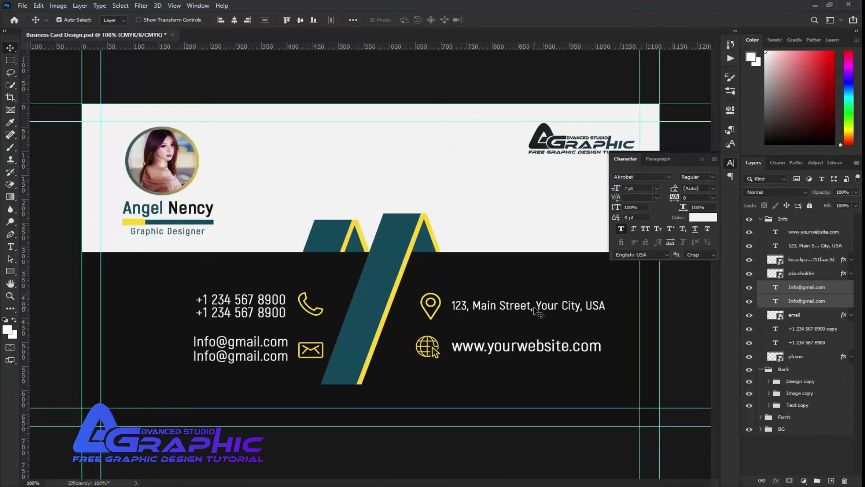
# - Set the website text to 7 pt and move it up beside the globe
pyautogui.doubleClick(535, 348)
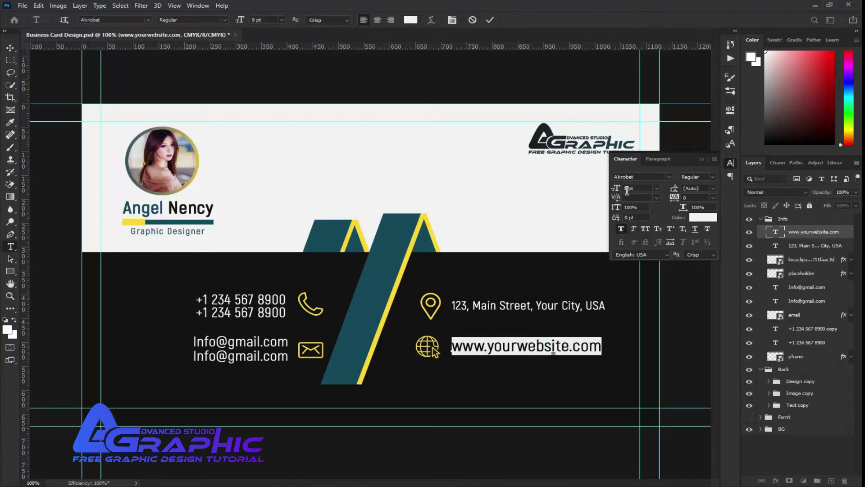
pyautogui.write('7')
pyautogui.press('Return')
pyautogui.click(490, 20)
pyautogui.press('v')
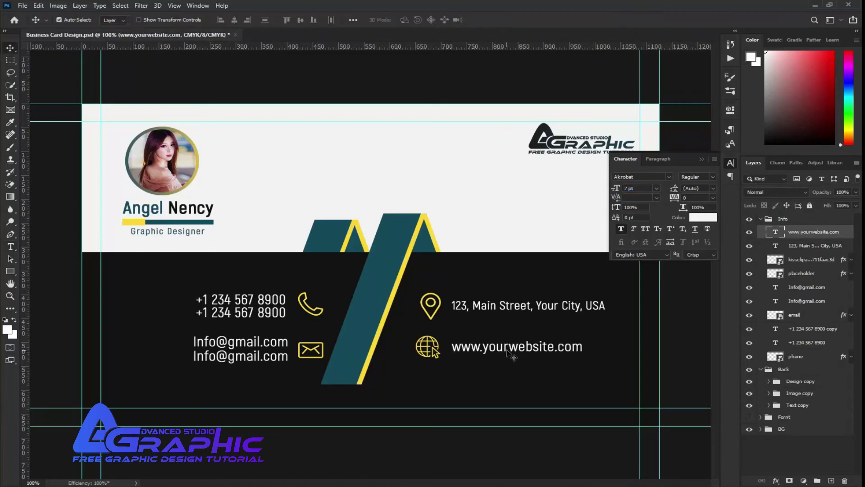
pyautogui.moveTo(510, 356); pyautogui.dragTo(504, 350)
# - Duplicate the website line below the original and reorder both website layers in the Info group
pyautogui.hotkey('alt', 'f')
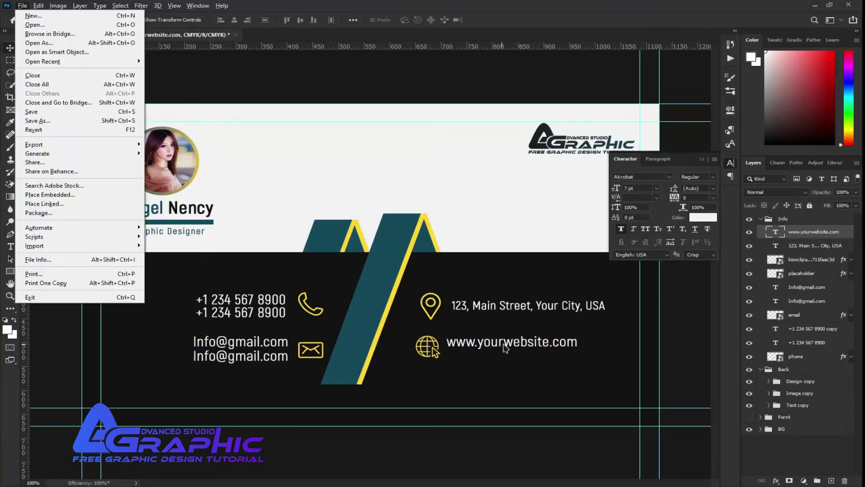
pyautogui.press('Escape')
pyautogui.hotkey('ctrl', 'j')
pyautogui.hotkey('shift', 'Down')
pyautogui.hotkey('shift', 'Down')
pyautogui.hotkey('shift', 'Down')
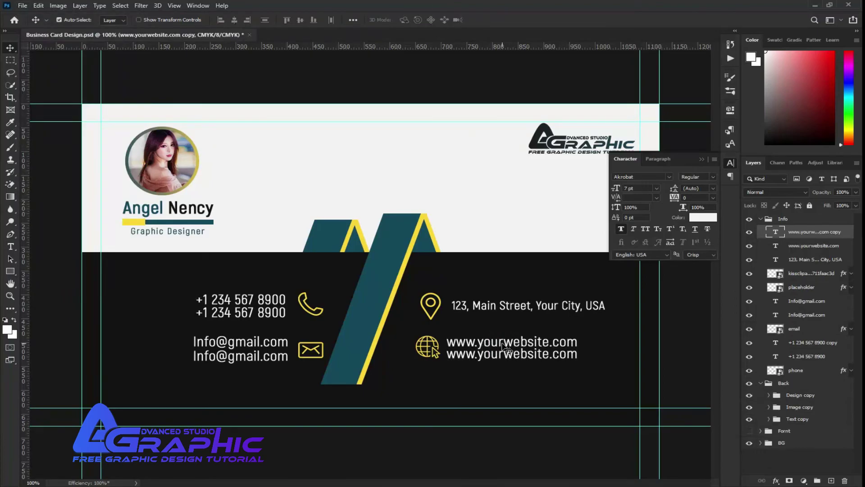
pyautogui.keyDown('shift'); pyautogui.click(827, 244); pyautogui.keyUp('shift')
pyautogui.moveTo(827, 245)
pyautogui.mouseDown()
pyautogui.moveTo(813, 287)
pyautogui.moveTo(807, 227)
pyautogui.mouseUp()
pyautogui.doubleClick(749, 288)
# - Set the address text to 8 pt and try a line break after Main Street, then cancel it
pyautogui.click(810, 273)
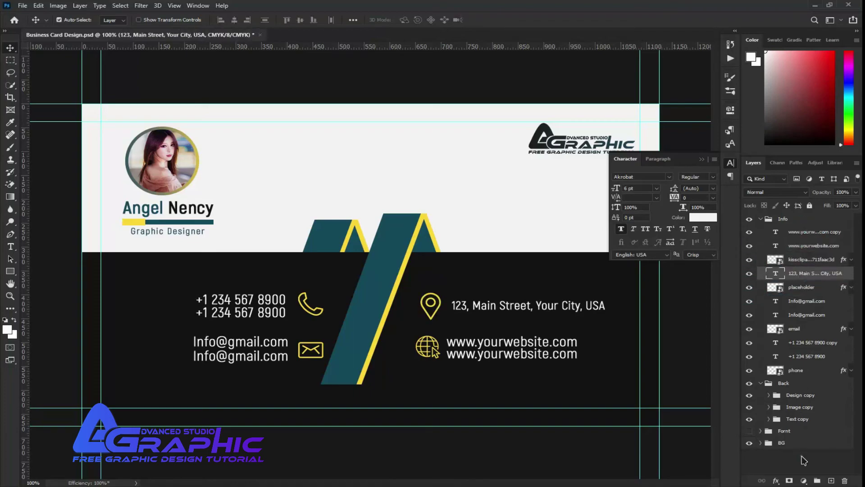
pyautogui.click(804, 460)
pyautogui.click(801, 276)
pyautogui.click(658, 189)
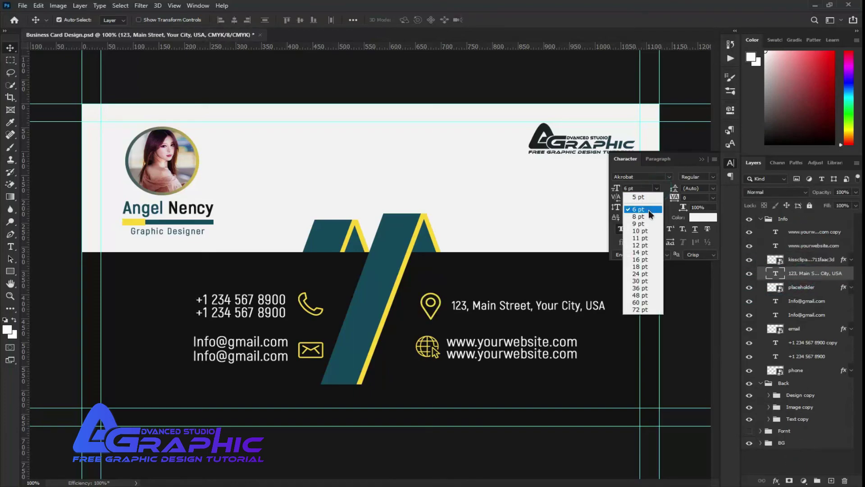
pyautogui.click(650, 216)
pyautogui.doubleClick(568, 304)
pyautogui.click(568, 303)
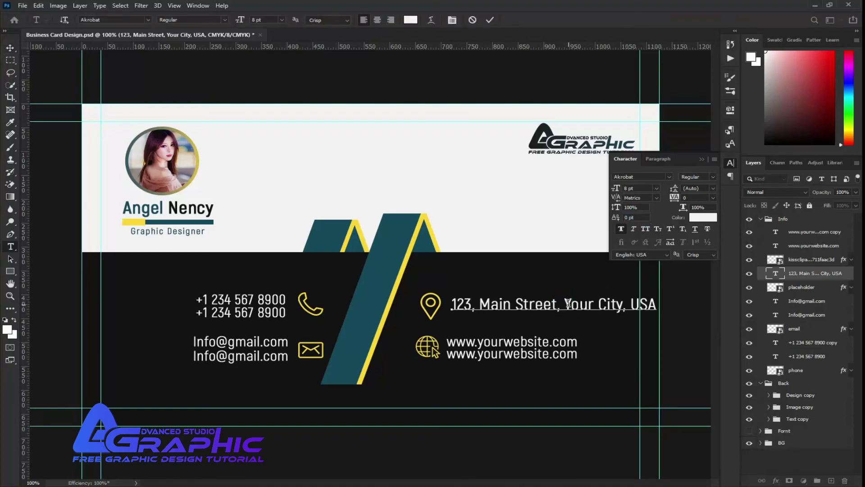
pyautogui.press('Return')
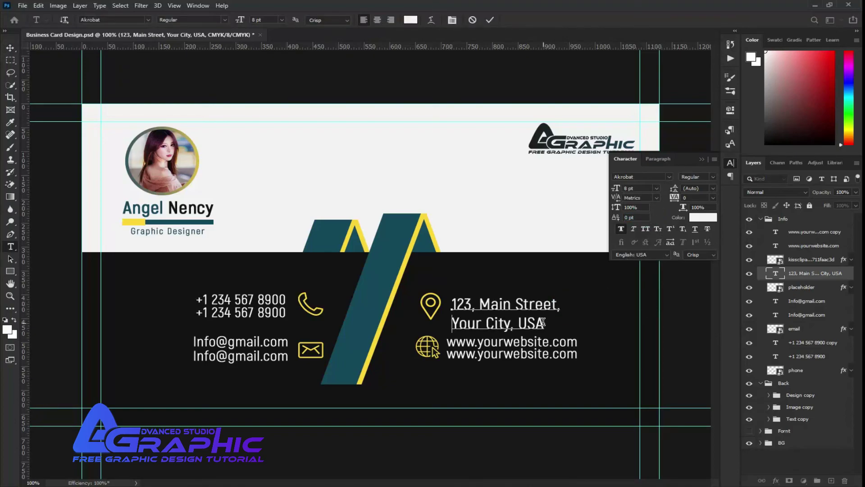
pyautogui.click(472, 20)
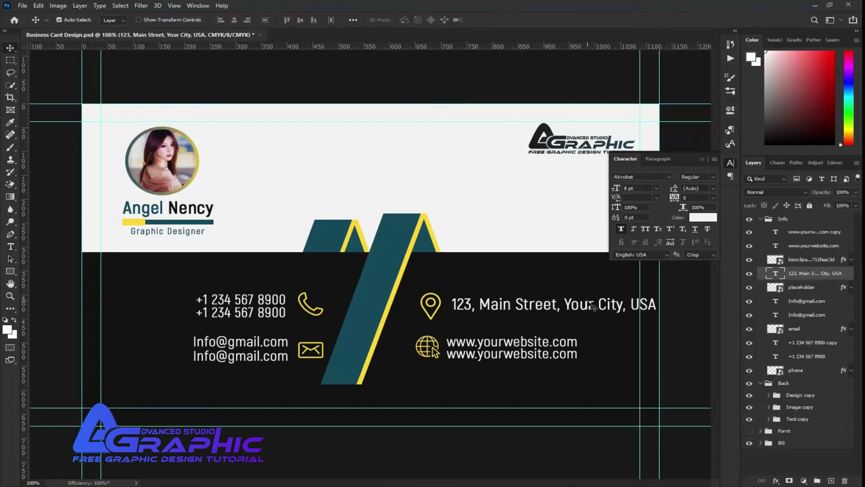
# - Shrink the whole address line to 6 pt and commit it
pyautogui.tripleClick(588, 304)
pyautogui.click(627, 188)
pyautogui.write('7')
pyautogui.press('Return')
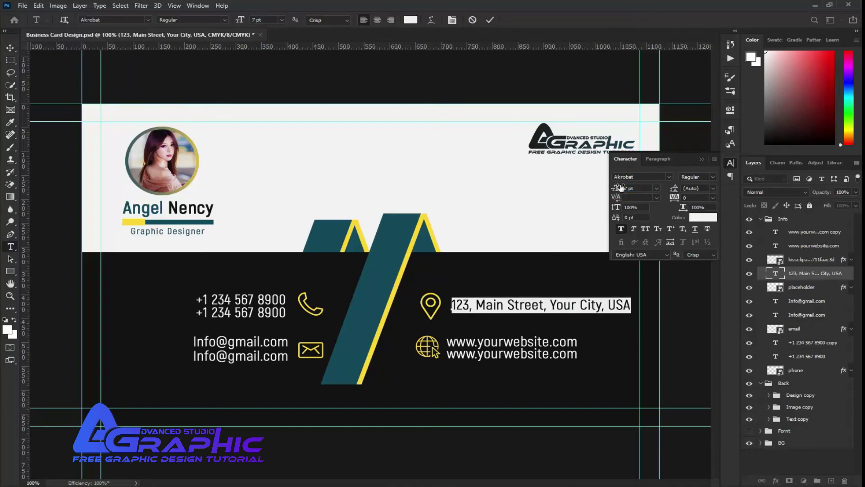
pyautogui.press('Return')
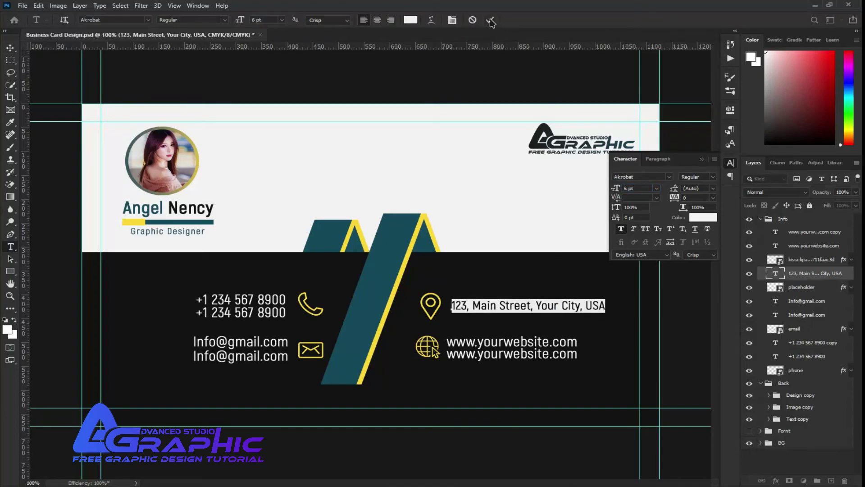
pyautogui.click(490, 20)
# - Duplicate the address layer, nudge the copy onto a second line, and collapse the Info group
pyautogui.press('v')
pyautogui.hotkey('alt', 'Up')
pyautogui.hotkey('alt', 'Up')
pyautogui.hotkey('alt', 'Up')
pyautogui.hotkey('alt', 'Up')
pyautogui.hotkey('alt', 'Up')
pyautogui.hotkey('alt', 'Up')
pyautogui.hotkey('alt', 'Up')
pyautogui.hotkey('alt', 'Up')
pyautogui.hotkey('alt', 'Up')
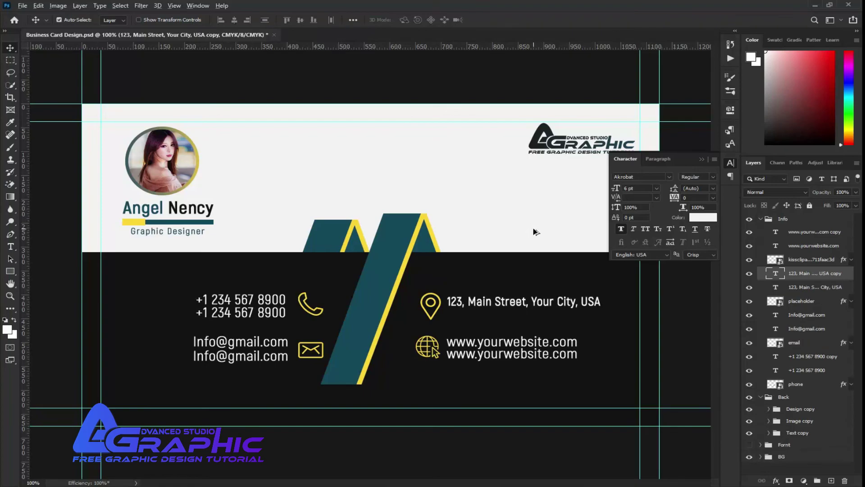
pyautogui.press('Down')
pyautogui.press('Down')
pyautogui.press('Down')
pyautogui.press('Down')
pyautogui.press('Down')
pyautogui.press('Down')
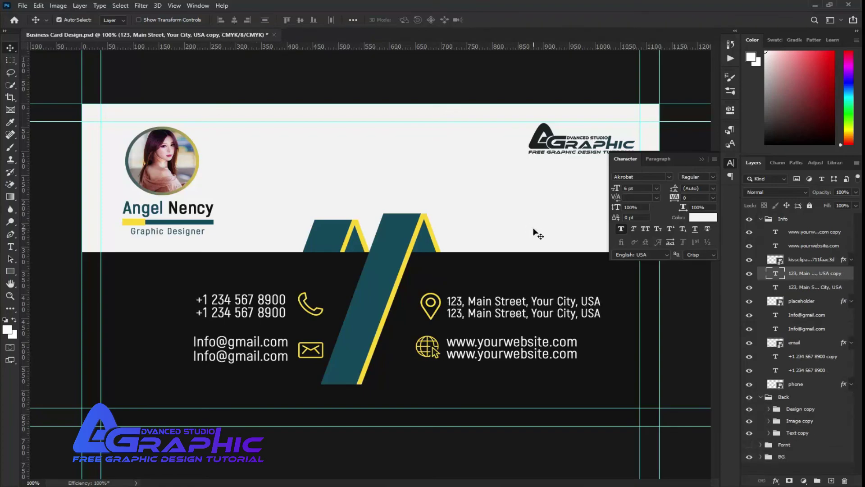
pyautogui.click(761, 218)
# - Move the Info group into the Back group in the Layers panel
pyautogui.click(777, 321)
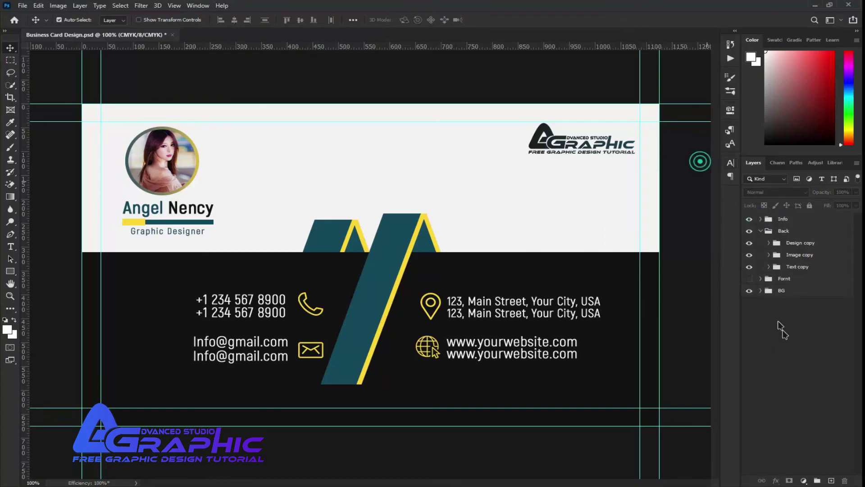
pyautogui.click(787, 240)
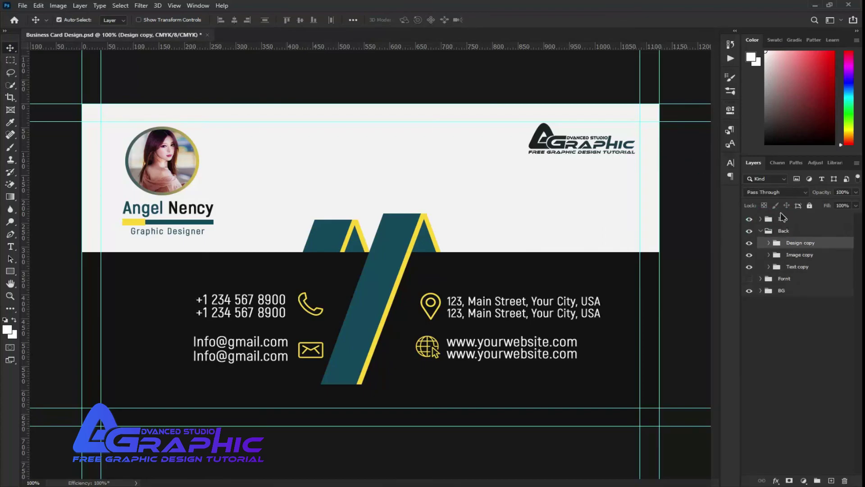
pyautogui.moveTo(783, 232); pyautogui.dragTo(775, 223)
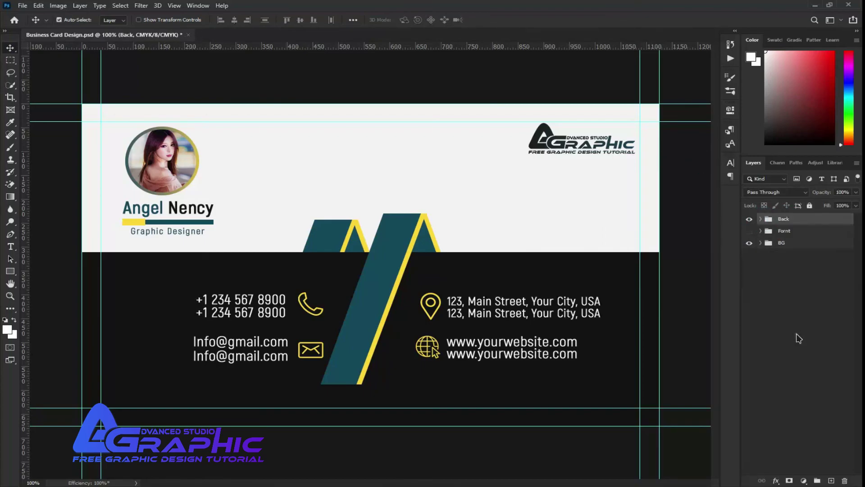
pyautogui.click(786, 326)
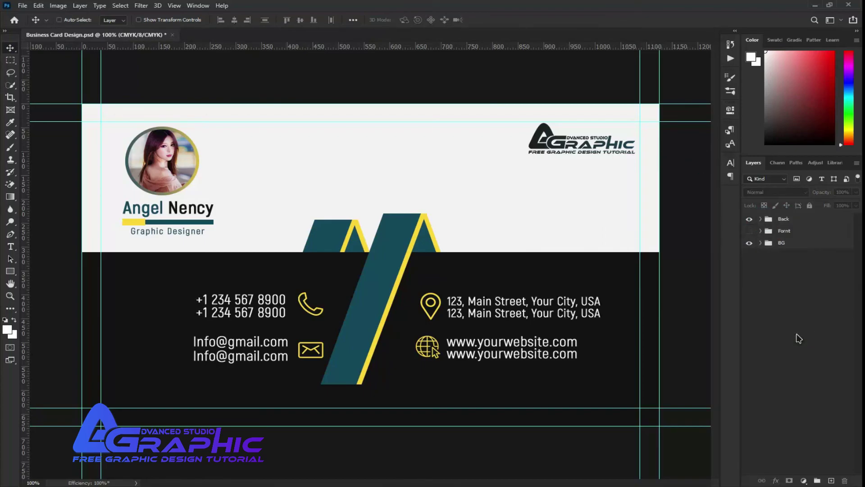
# - Nudge the whole Info contact block slightly left and down
pyautogui.click(761, 218)
pyautogui.press('Left')
pyautogui.press('Left')
pyautogui.press('Left')
pyautogui.press('Down')
pyautogui.press('Down')
pyautogui.press('Down')
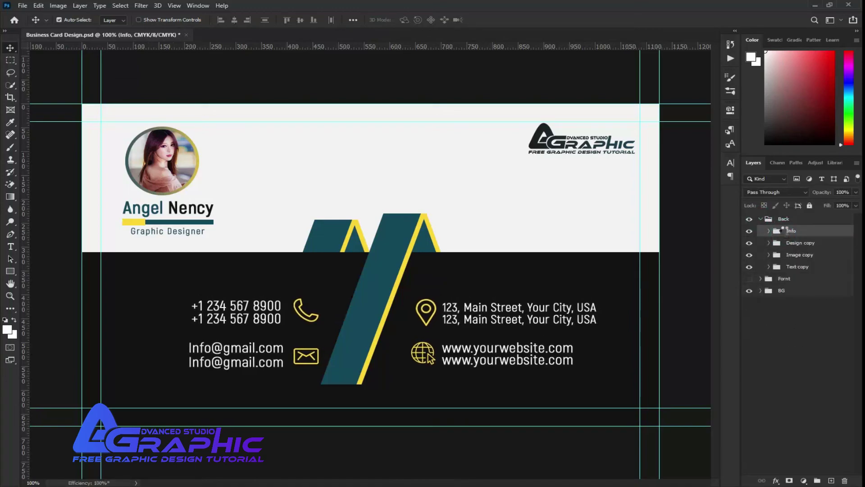
pyautogui.press('Left')
pyautogui.press('Left')
pyautogui.press('Left')
pyautogui.press('Down')
pyautogui.press('Down')
pyautogui.press('Down')
pyautogui.press('Down')
pyautogui.press('Down')
pyautogui.press('Down')
pyautogui.press('Down')
pyautogui.press('Down')
pyautogui.press('Down')
pyautogui.click(794, 345)
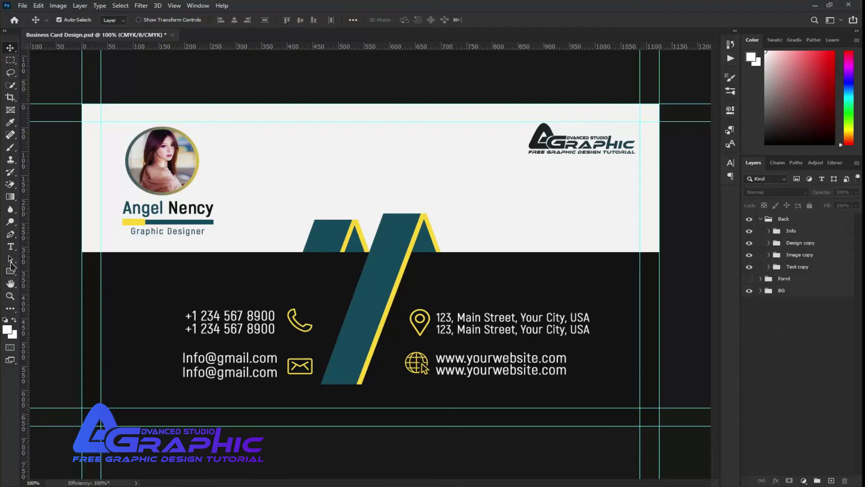
pyautogui.click(10, 246)
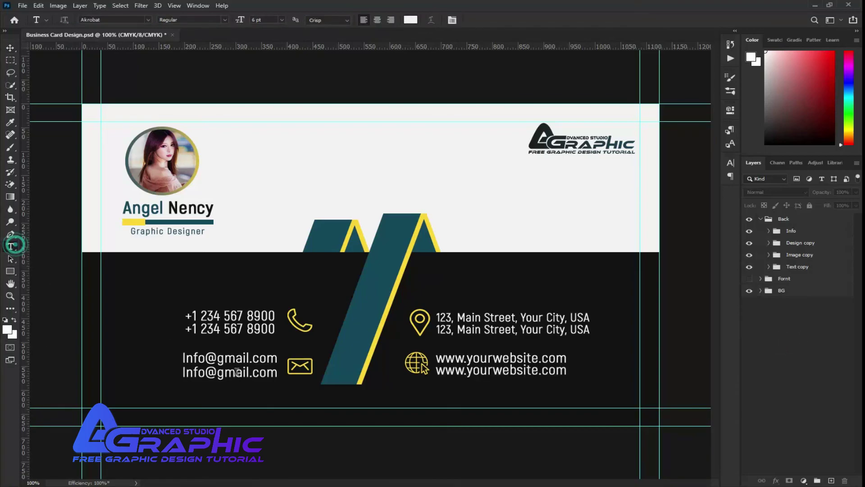
pyautogui.click(351, 419)
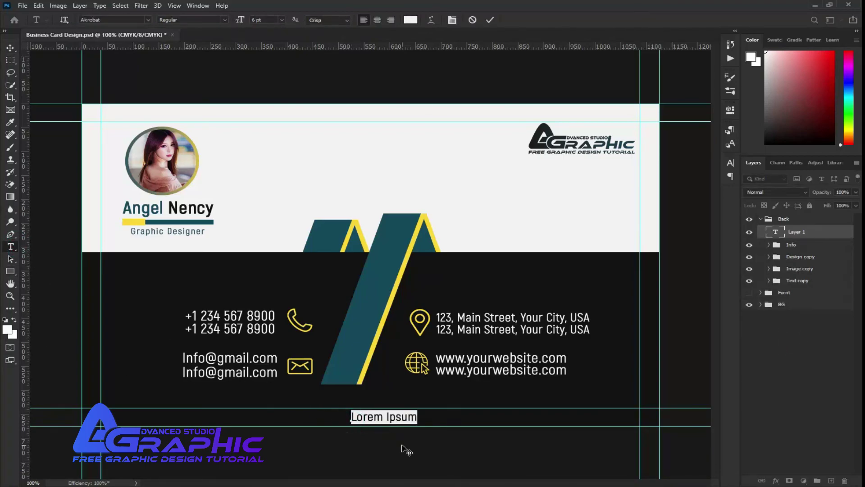
pyautogui.write('www.advc')
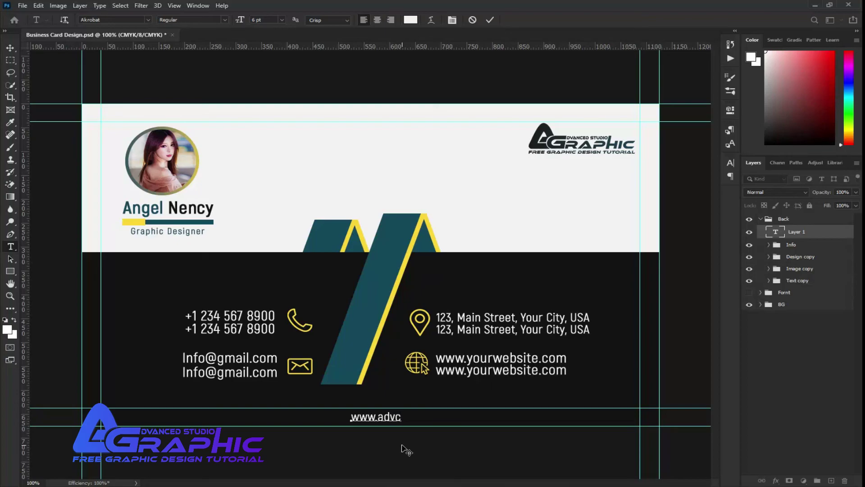
pyautogui.press('BackSpace')
pyautogui.write('an')
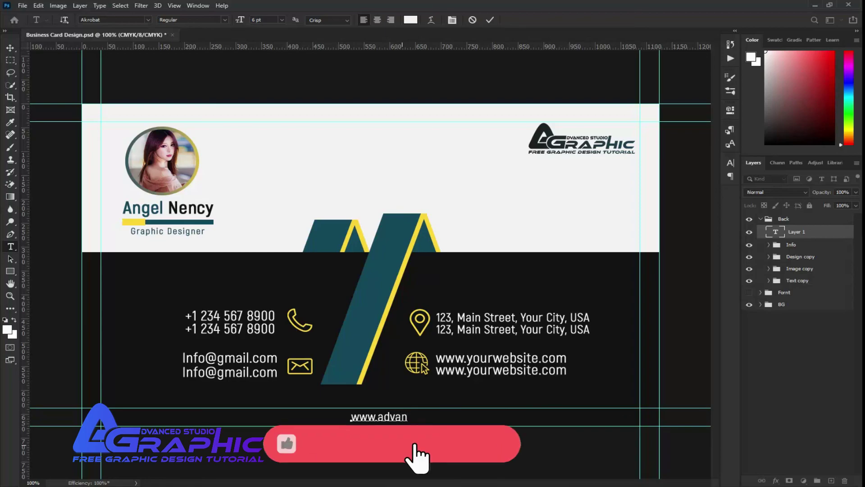
pyautogui.write('ce')
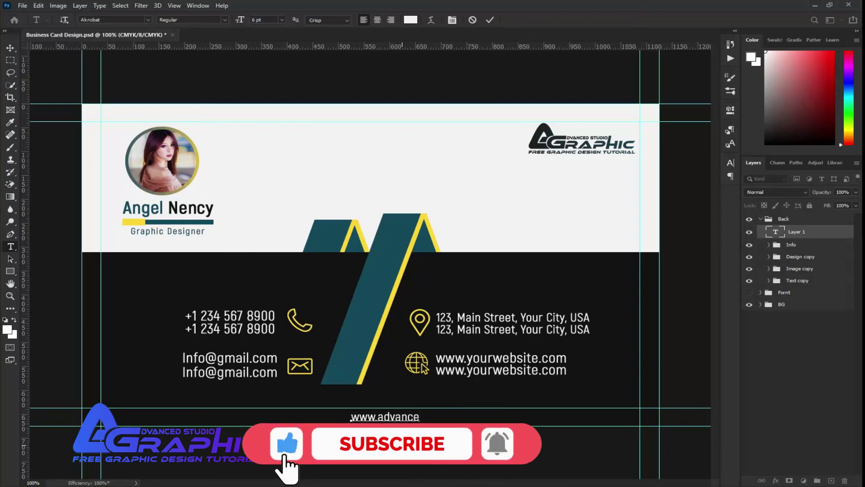
pyautogui.write('gr')
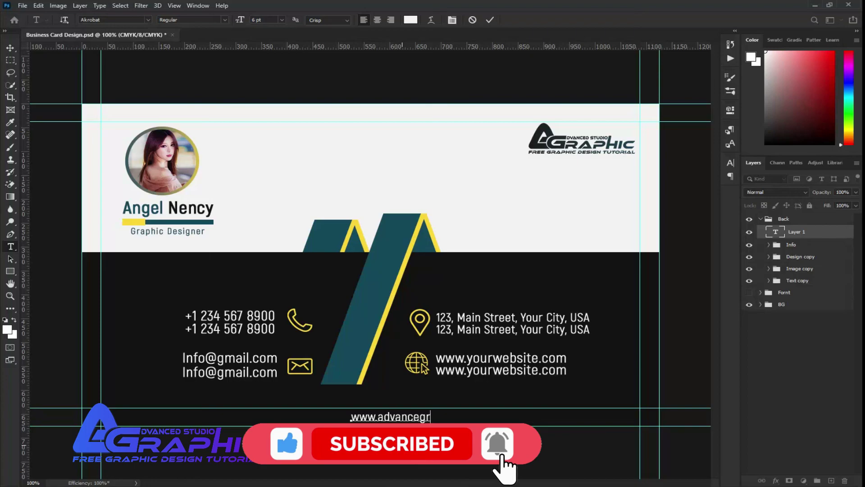
pyautogui.write('aphicdesigner.com')
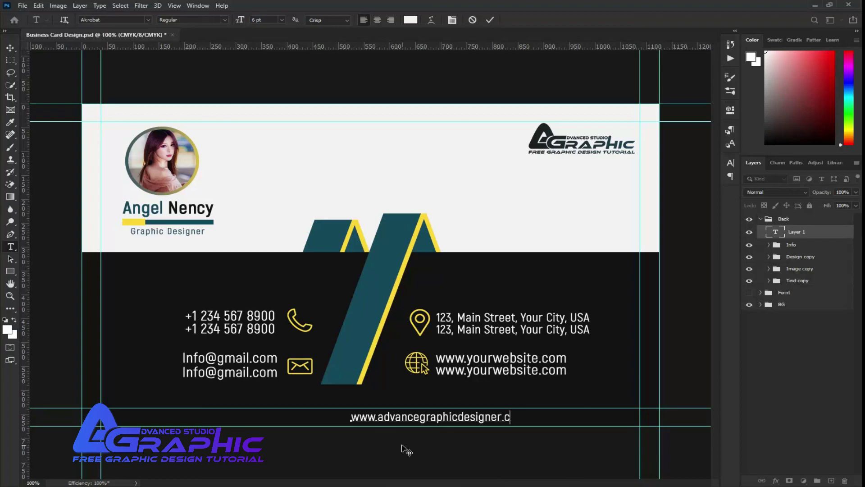
pyautogui.moveTo(390, 450); pyautogui.dragTo(350, 448)
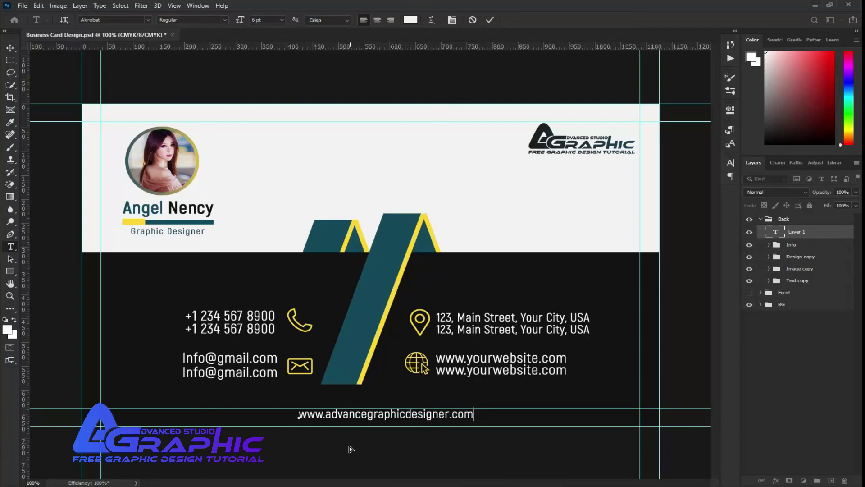
pyautogui.tripleClick(377, 416)
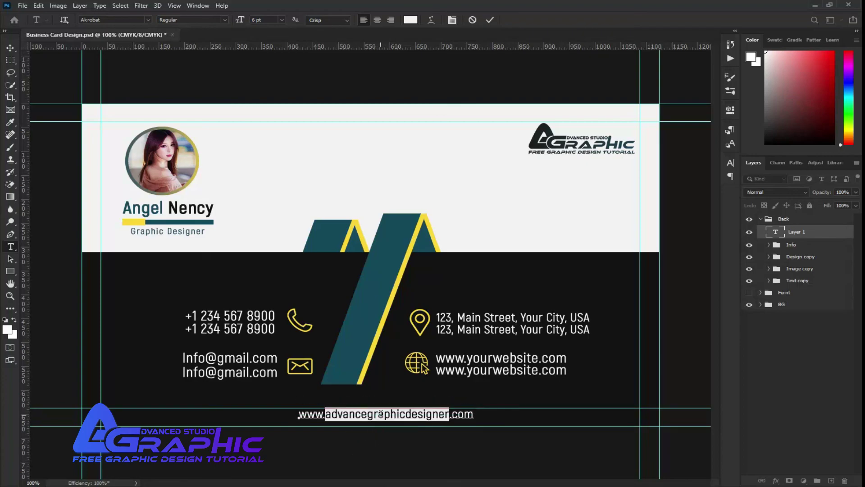
pyautogui.click(730, 160)
# - Set the URL tracking to 200, commit it, and centre it on Rectangle 3
pyautogui.moveTo(674, 200); pyautogui.dragTo(693, 200)
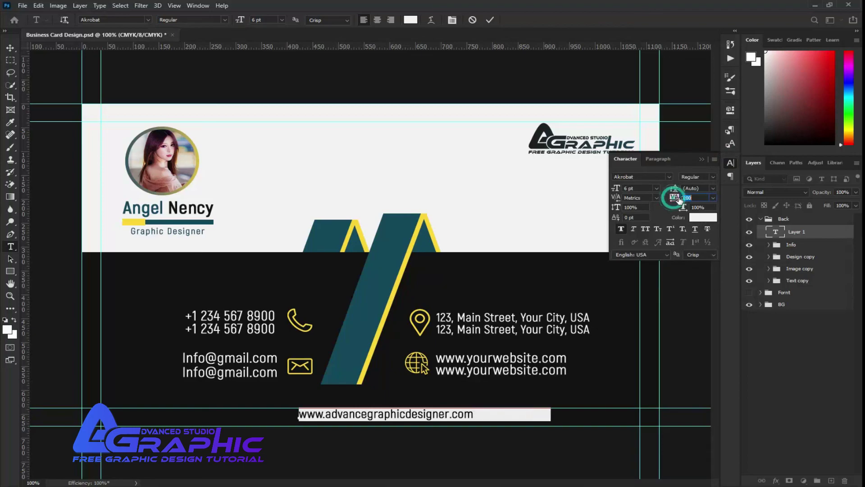
pyautogui.write('200')
pyautogui.click(490, 20)
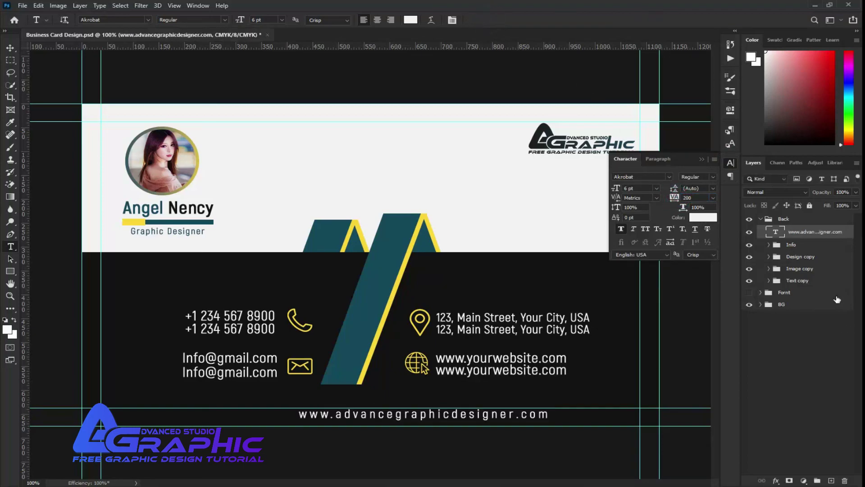
pyautogui.press('v')
pyautogui.click(606, 419)
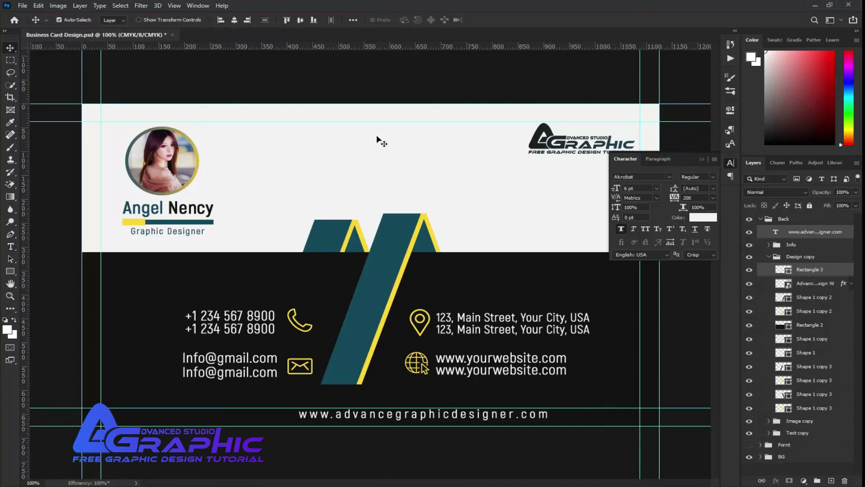
pyautogui.click(234, 19)
pyautogui.click(300, 20)
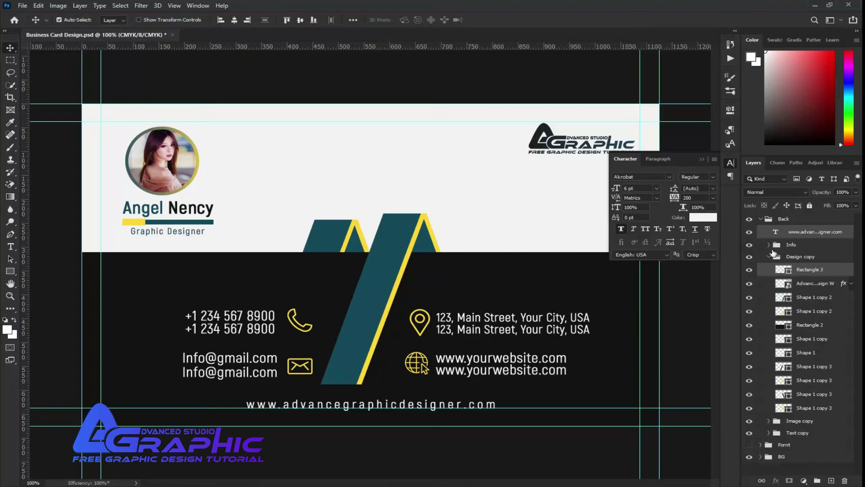
# - File the URL layer inside the Design copy group and collapse the Back group
pyautogui.click(768, 257)
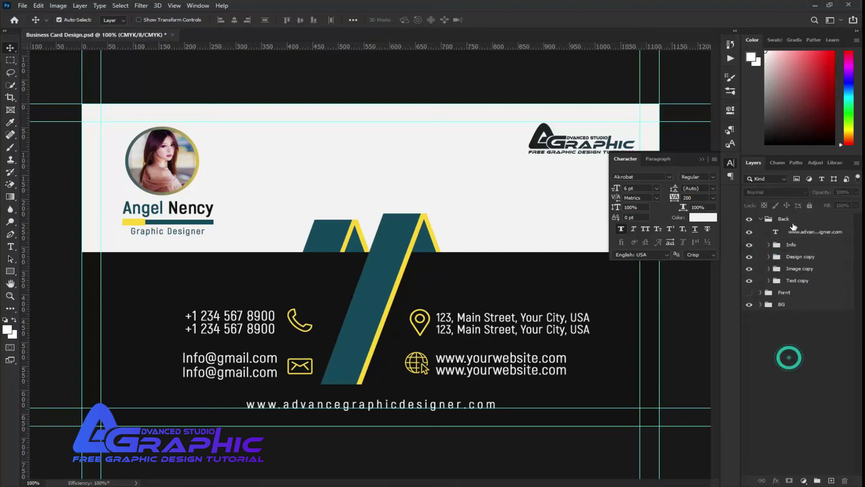
pyautogui.moveTo(797, 232); pyautogui.dragTo(769, 244)
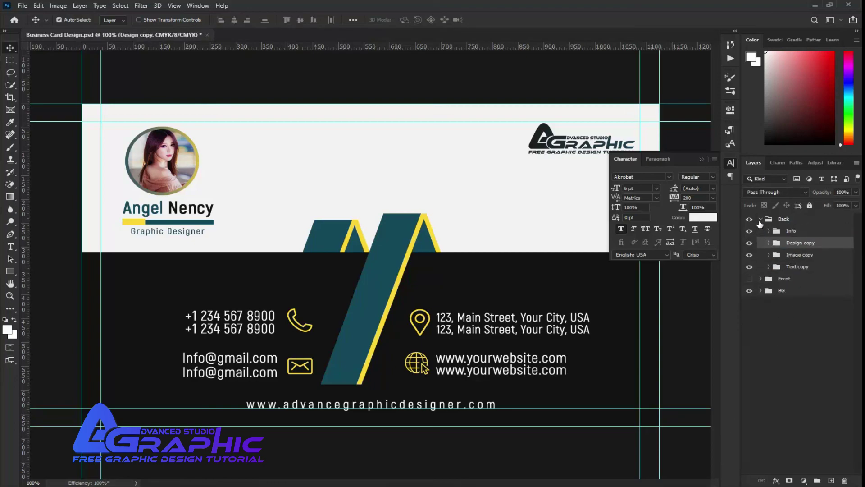
pyautogui.click(760, 219)
pyautogui.click(783, 340)
pyautogui.click(701, 159)
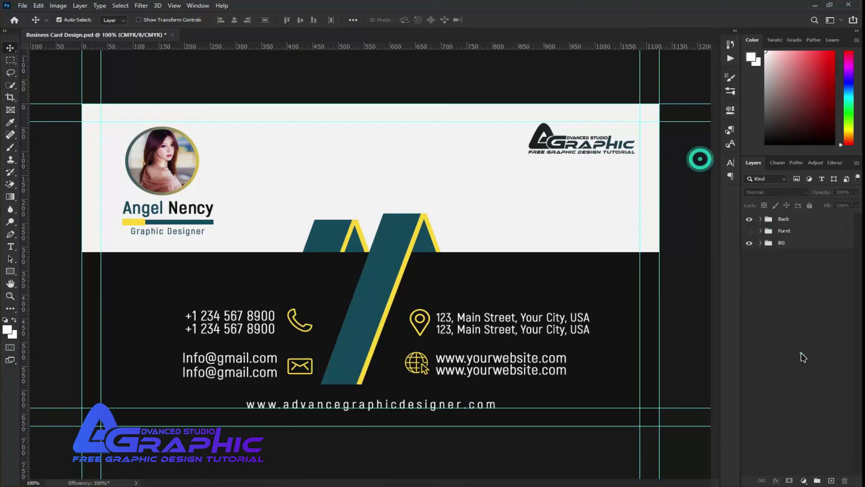